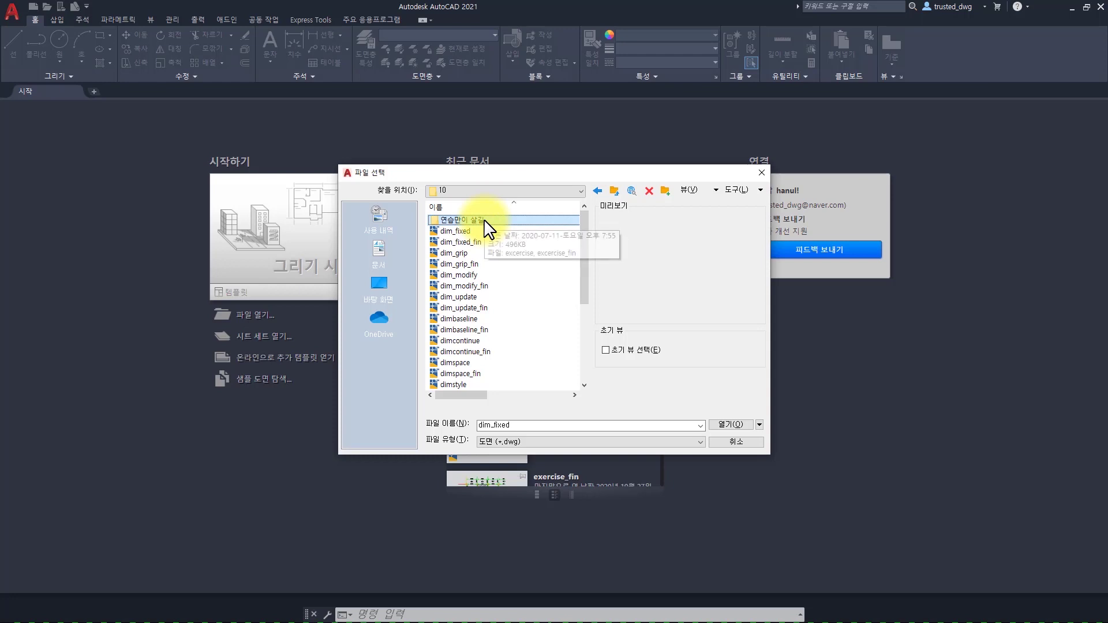
# Step: Open the excercise and excercise_fin drawings together from the 연습만이 살길 folder
pyautogui.doubleClick(485, 221)
pyautogui.click(462, 220)
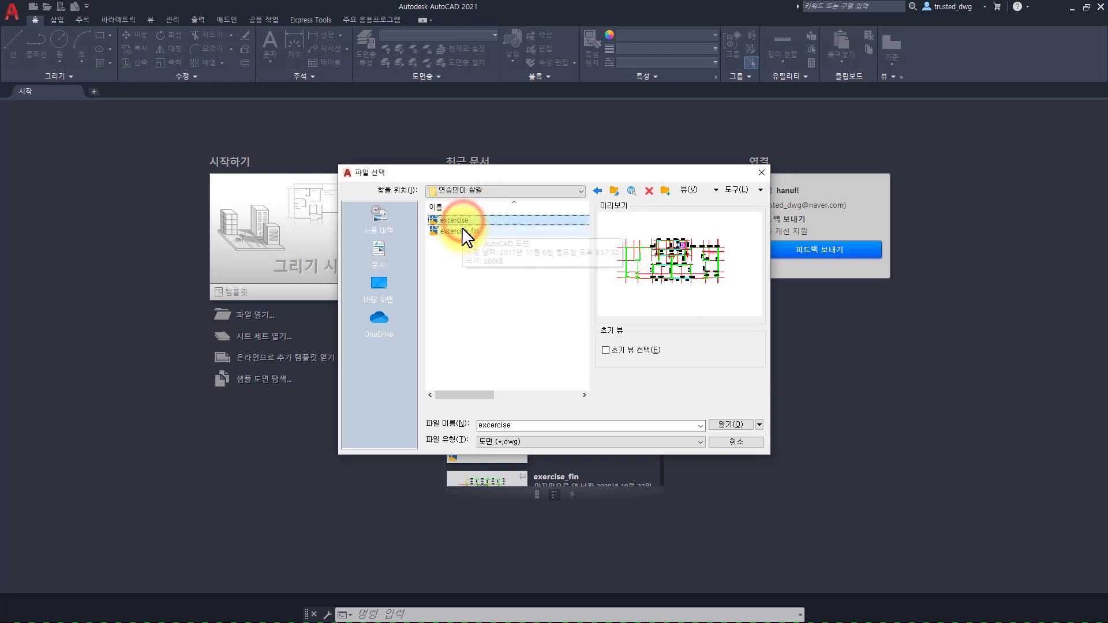
pyautogui.click(462, 230)
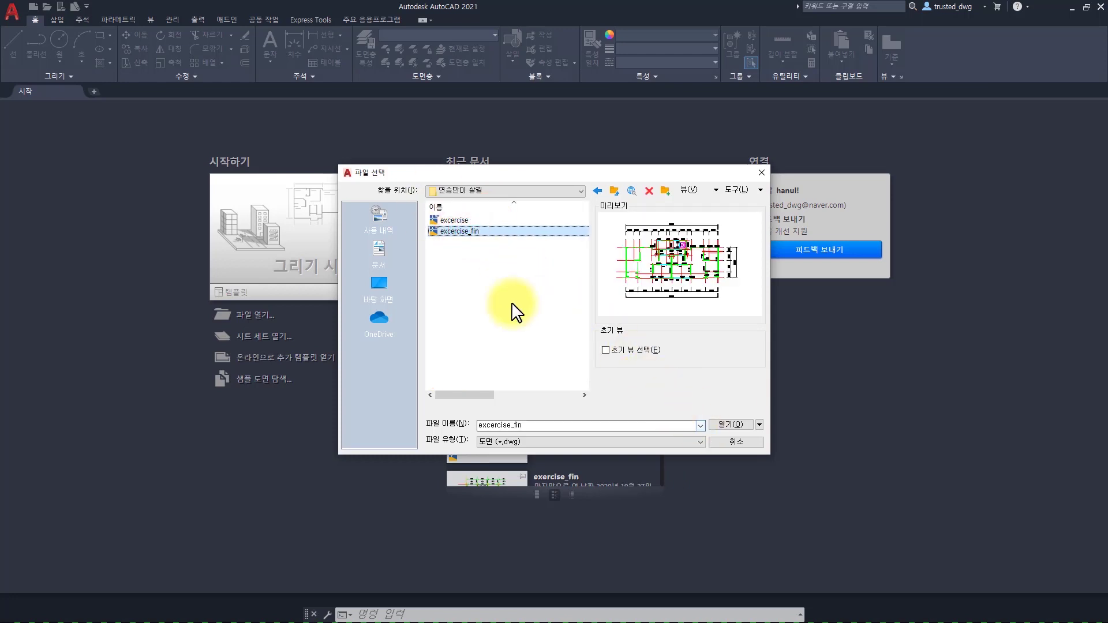
pyautogui.moveTo(507, 297); pyautogui.dragTo(444, 225)
pyautogui.click(721, 423)
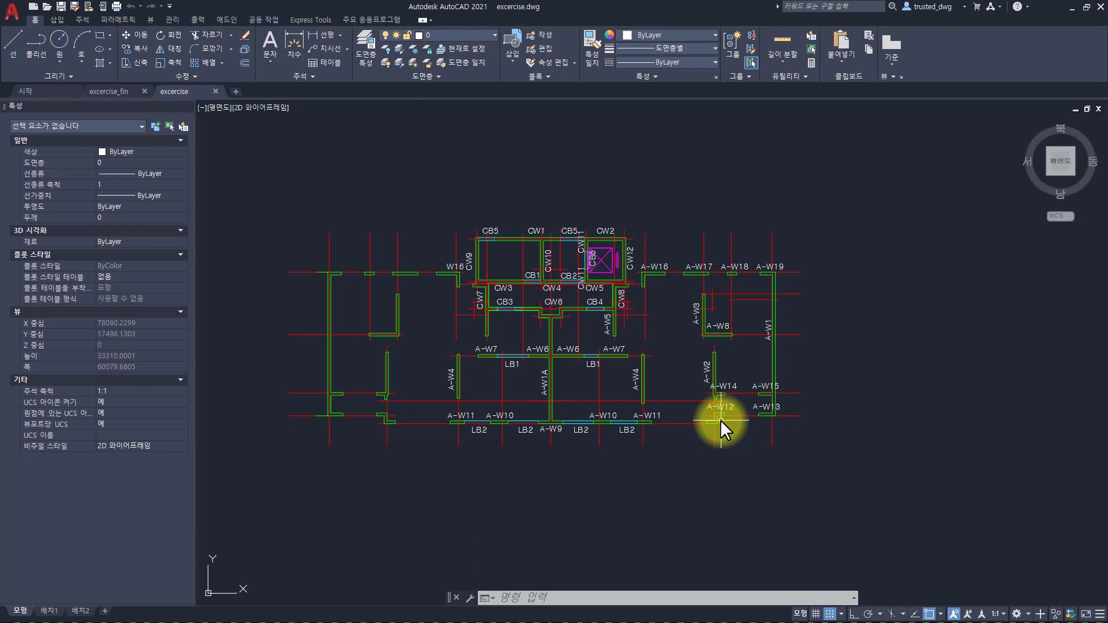
# Step: Preview the DIM dimension style in the Dimension Style Manager and close it without changes
pyautogui.write('d')
pyautogui.press('space')
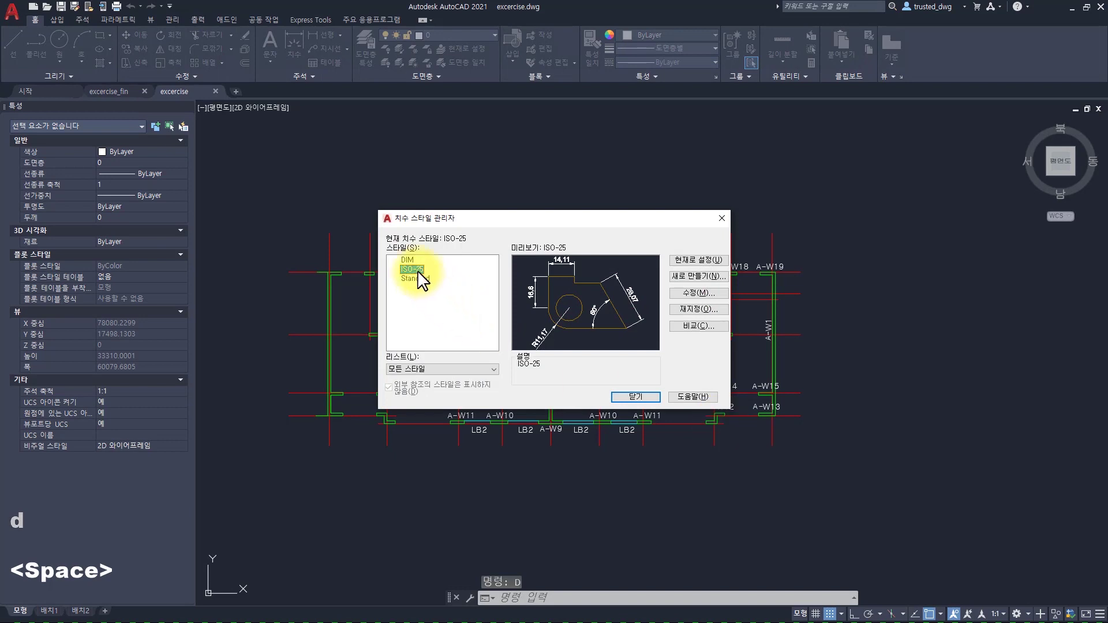
pyautogui.click(409, 259)
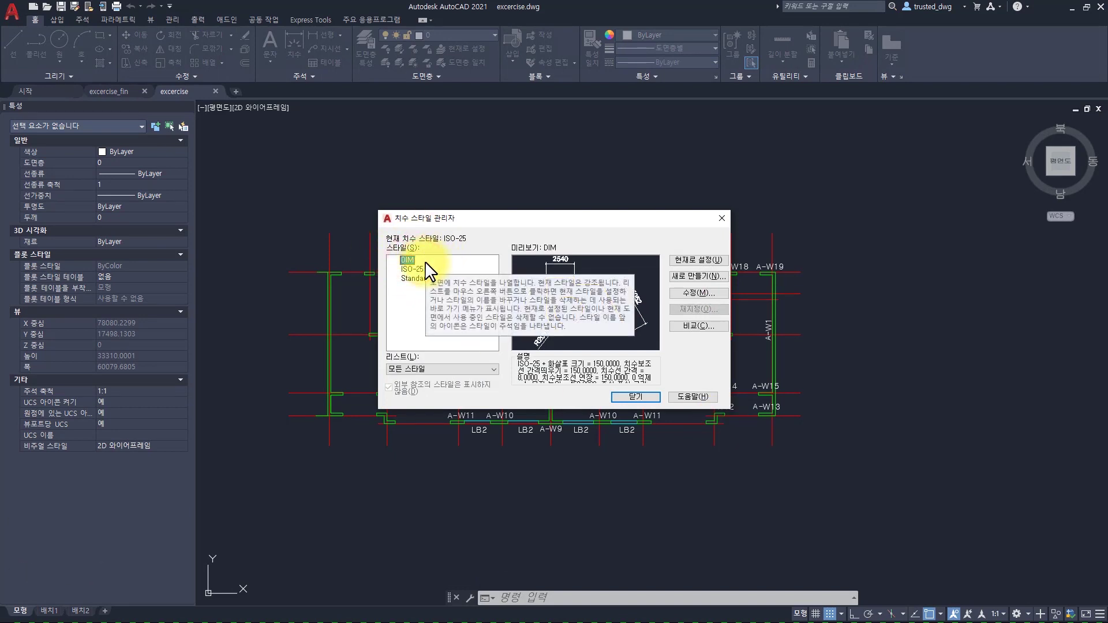
pyautogui.press('Escape')
pyautogui.press('Escape')
pyautogui.press('Escape')
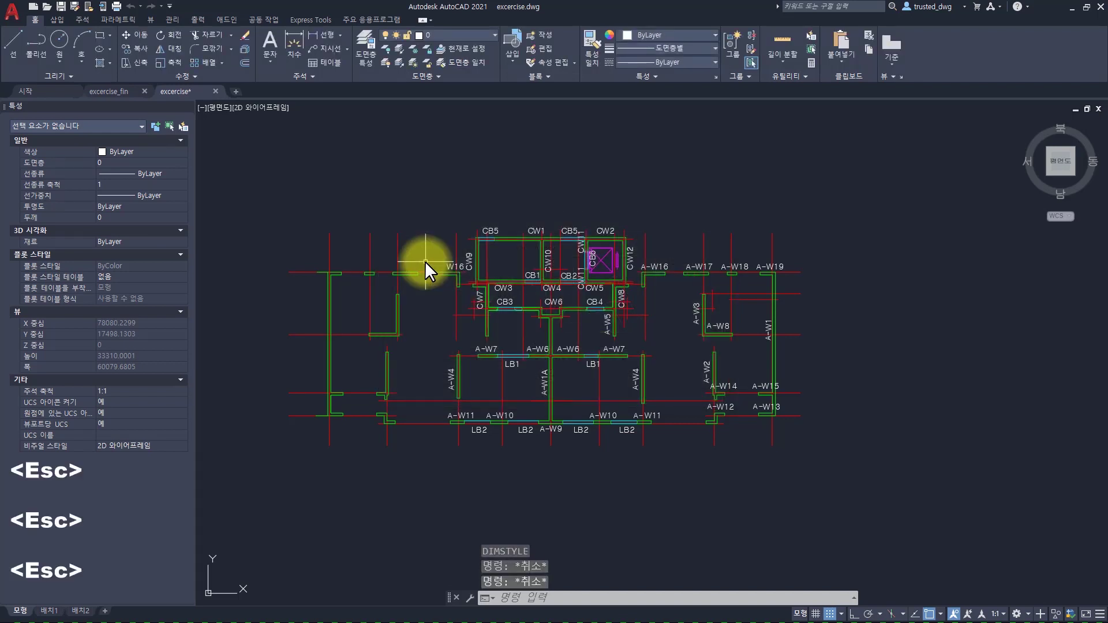
pyautogui.press('Escape')
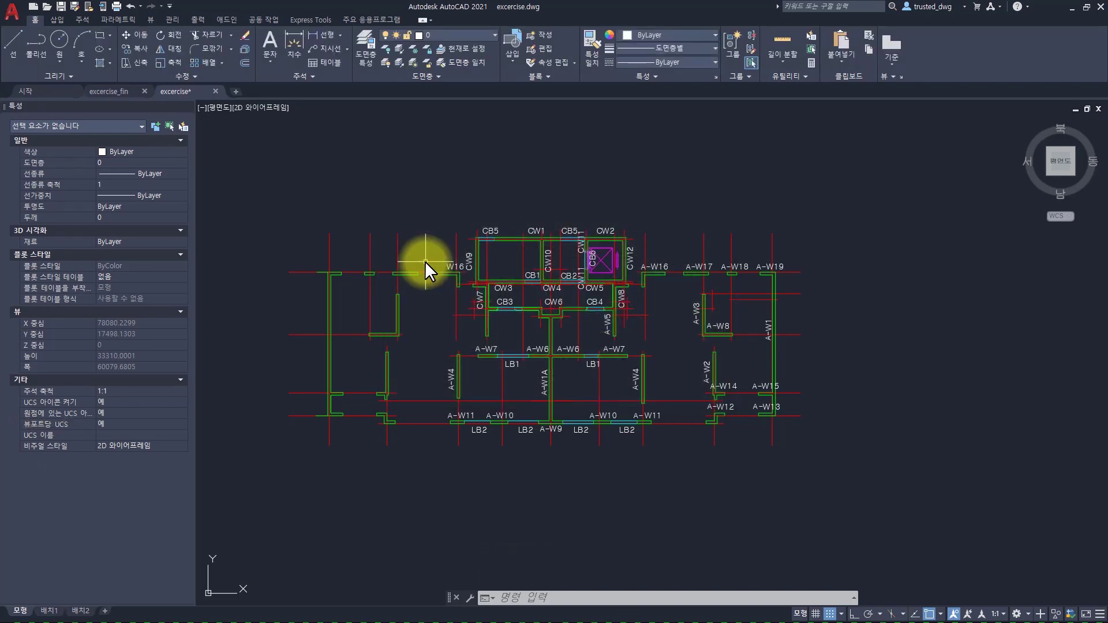
pyautogui.click(340, 35)
pyautogui.click(417, 183)
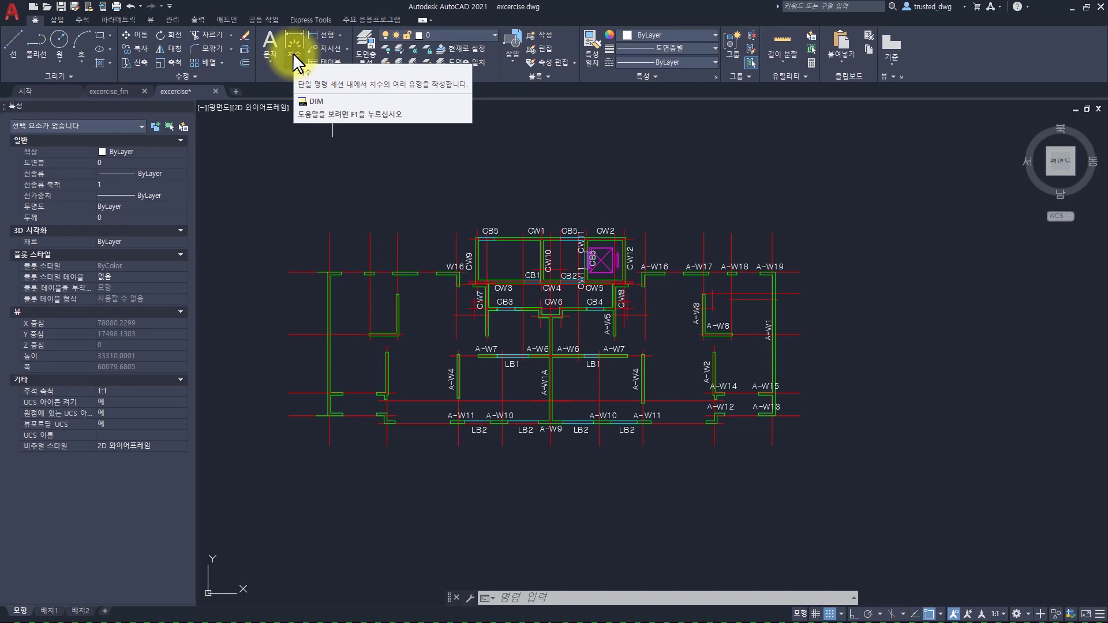
pyautogui.click(83, 21)
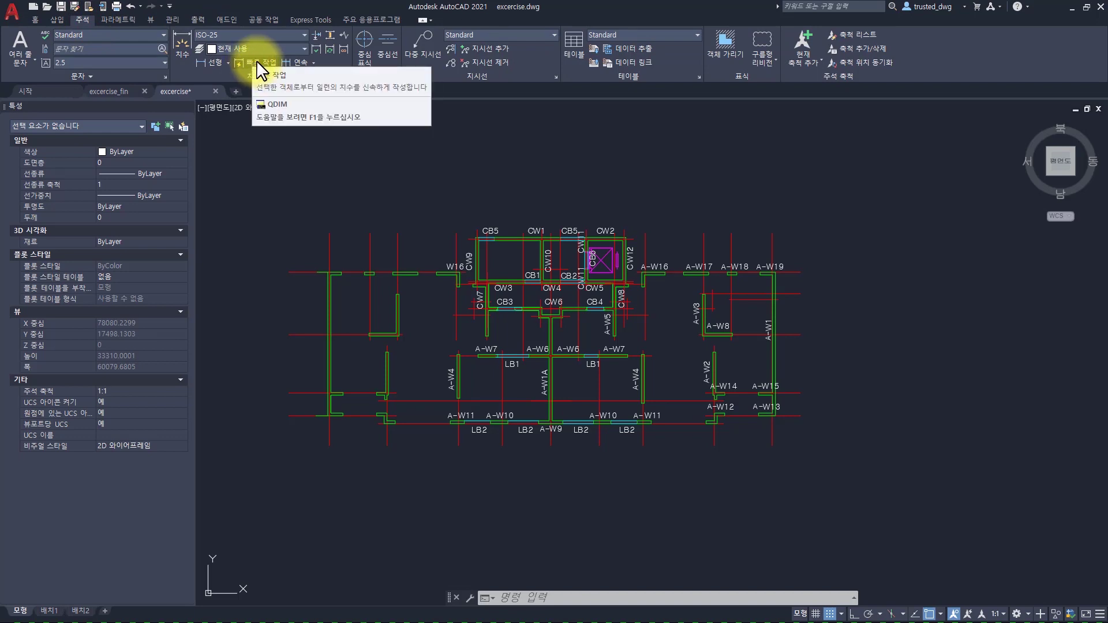
pyautogui.click(35, 19)
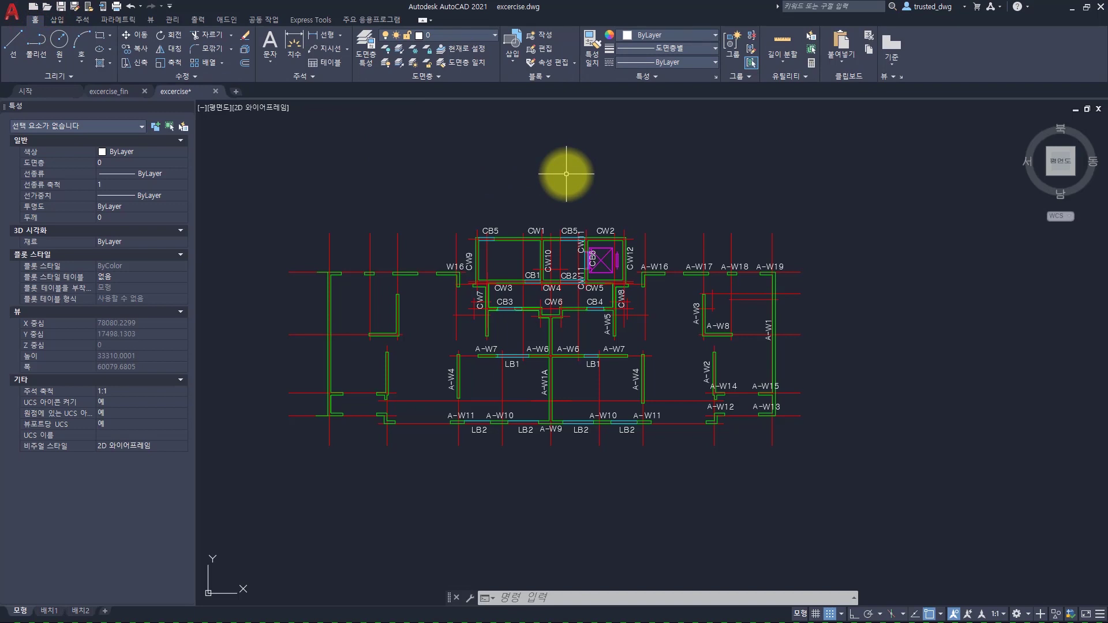
# Step: Examine the dimensions around the floor plan in the excercise_fin drawing and return to excercise
pyautogui.click(121, 93)
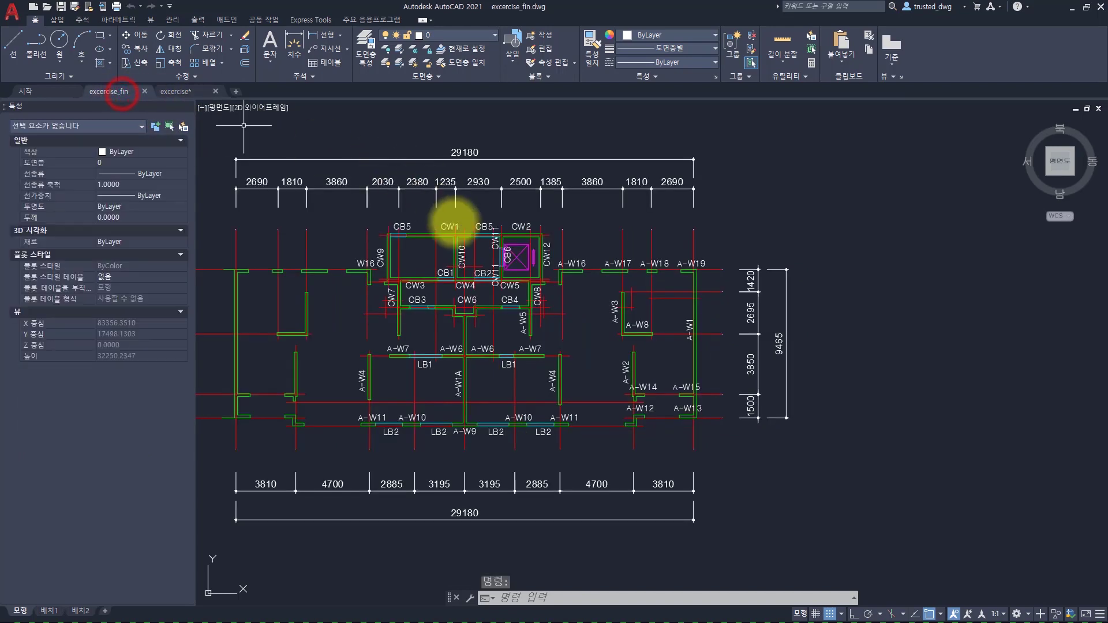
pyautogui.moveTo(440, 210); pyautogui.dragTo(487, 217, button='middle')
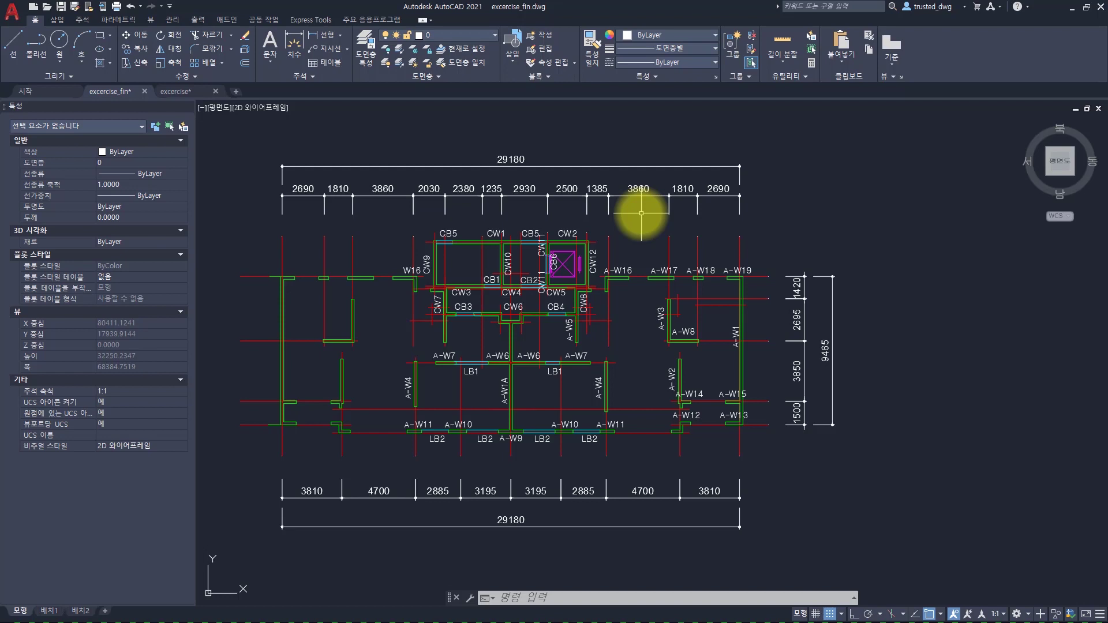
pyautogui.hotkey('ctrl', 'Tab')
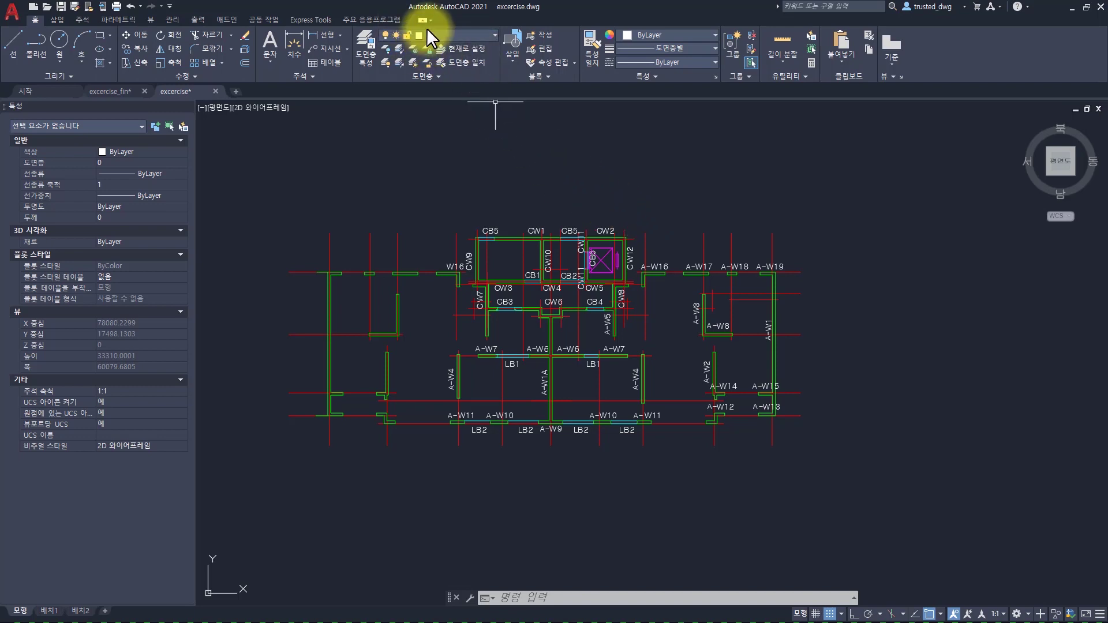
# Step: Make dim the current layer and set dim as the layer for new dimensions
pyautogui.click(444, 34)
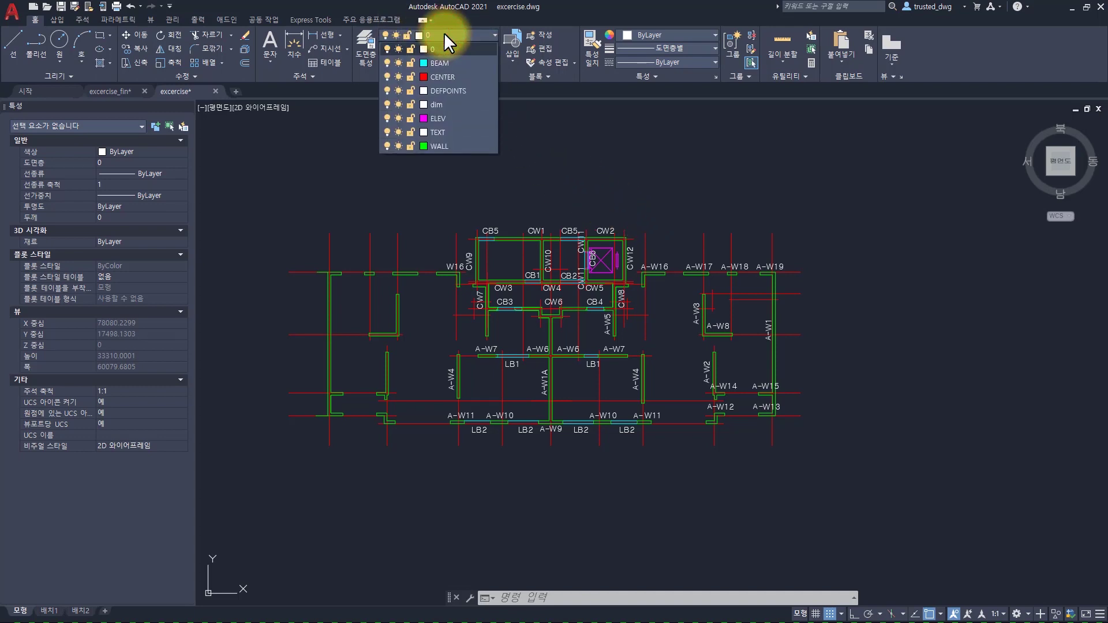
pyautogui.click(450, 104)
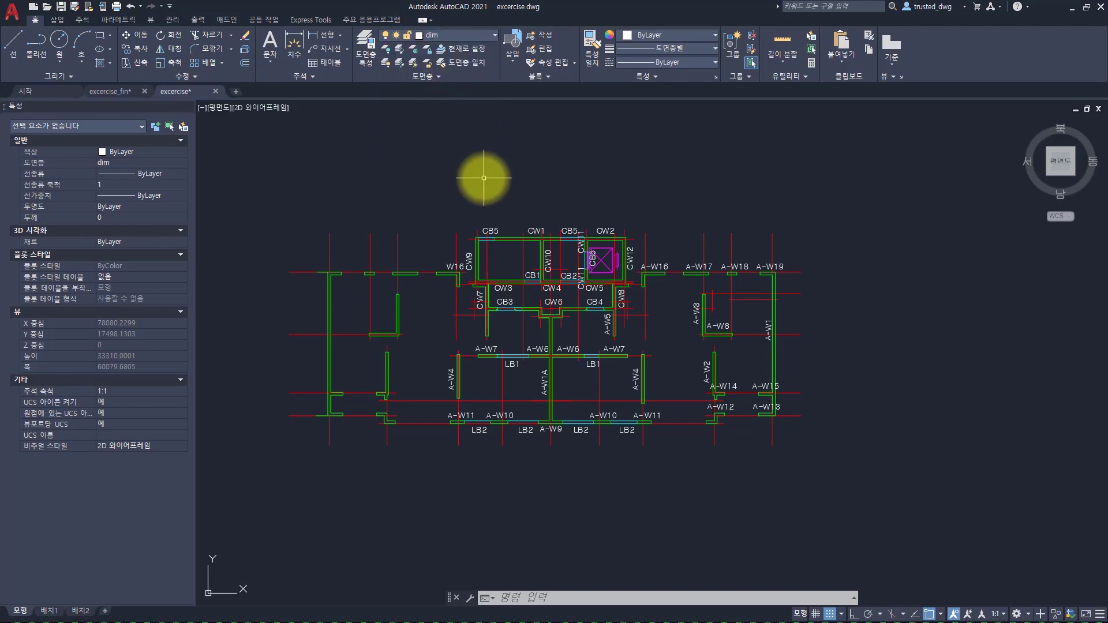
pyautogui.click(82, 19)
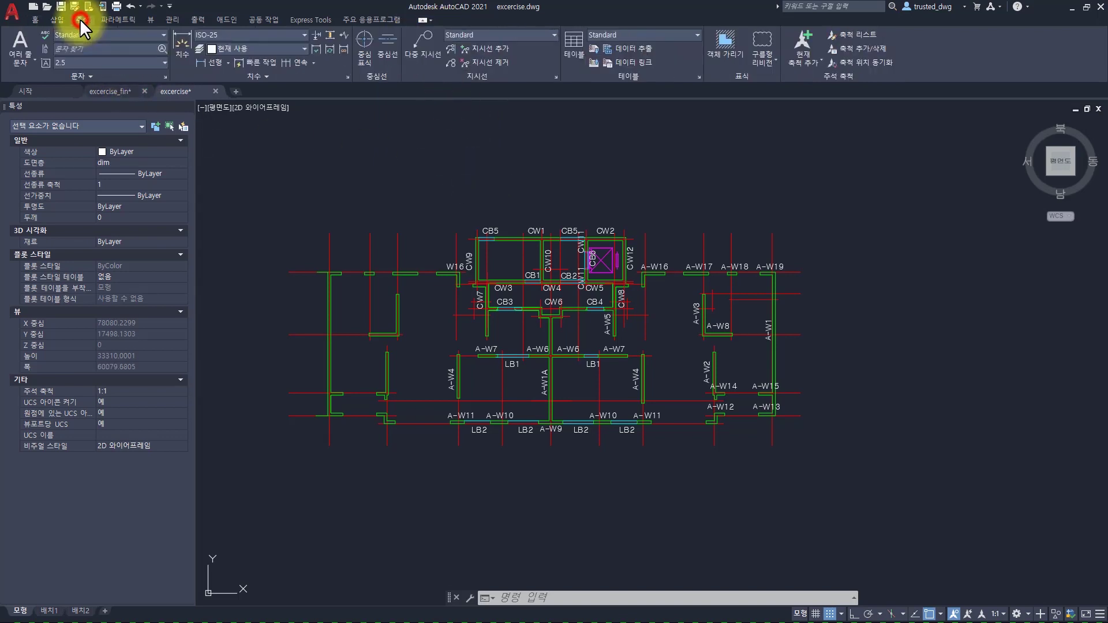
pyautogui.click(246, 49)
pyautogui.click(254, 139)
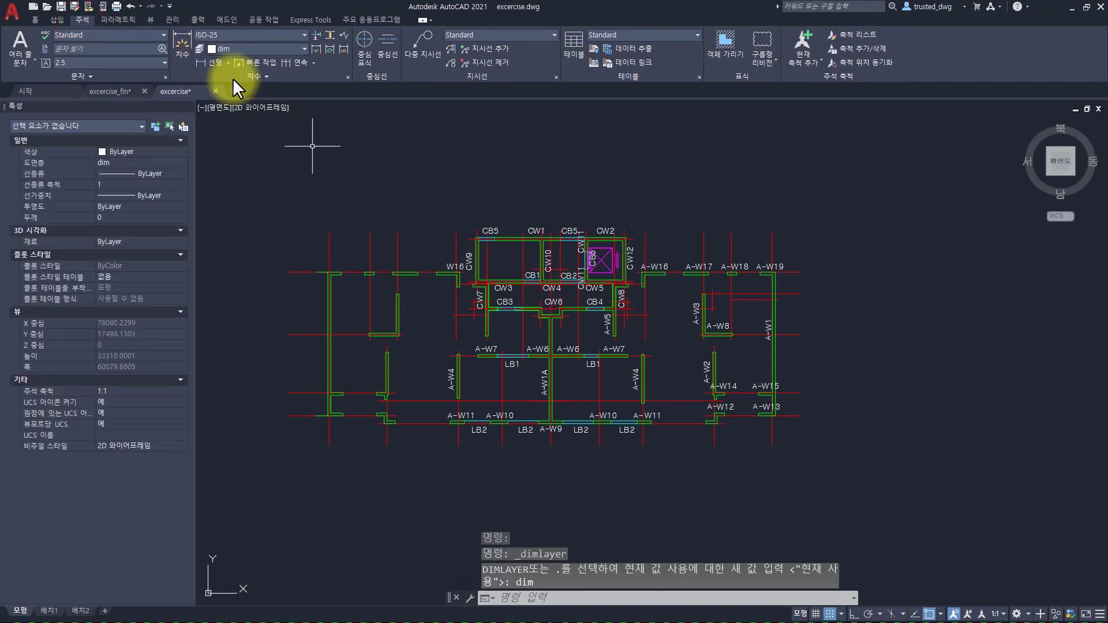
pyautogui.click(34, 19)
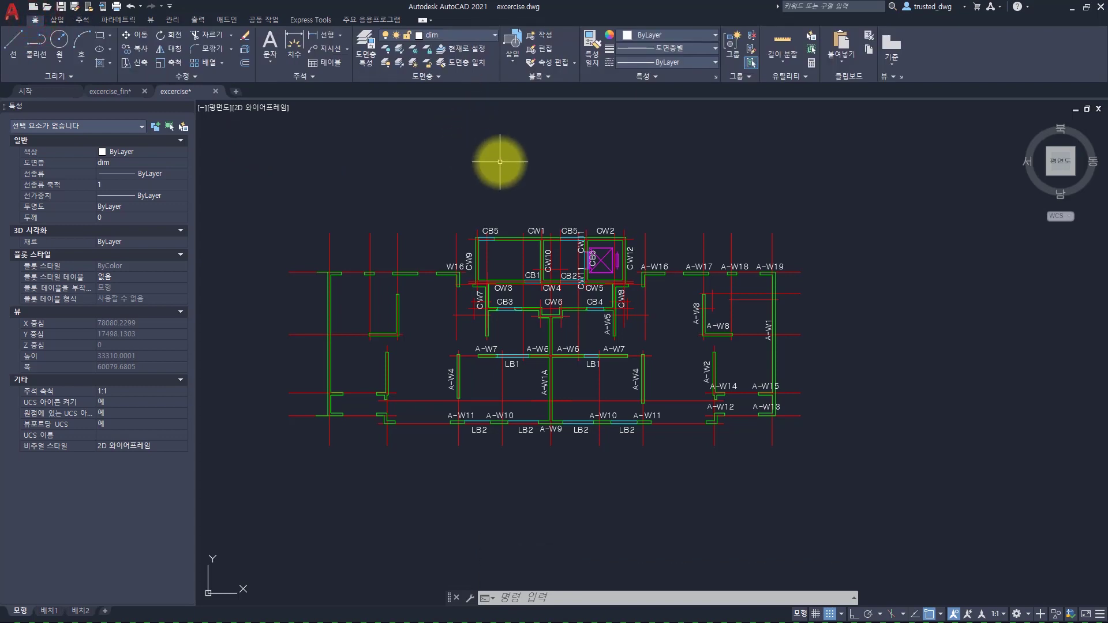
# Step: Set the current dimension style to DIM
pyautogui.click(319, 78)
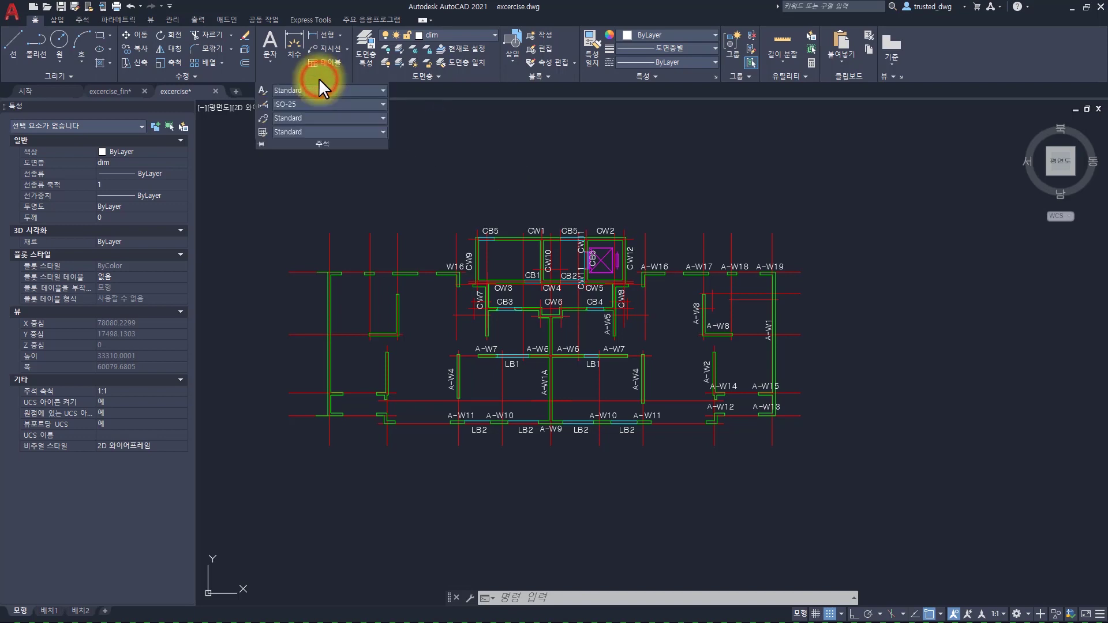
pyautogui.click(285, 102)
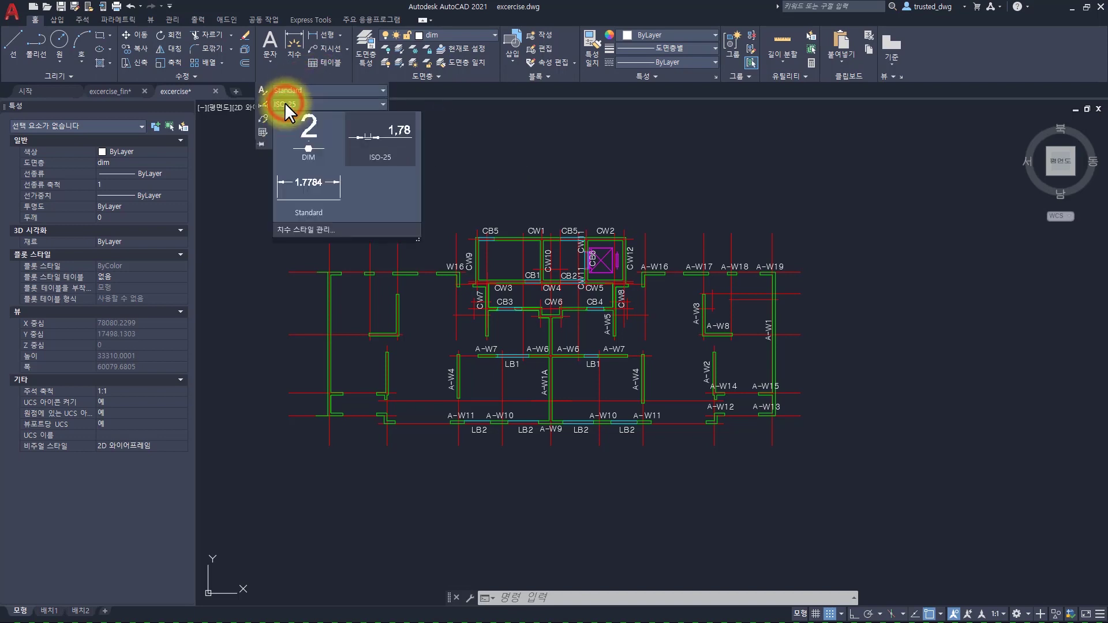
pyautogui.click(310, 136)
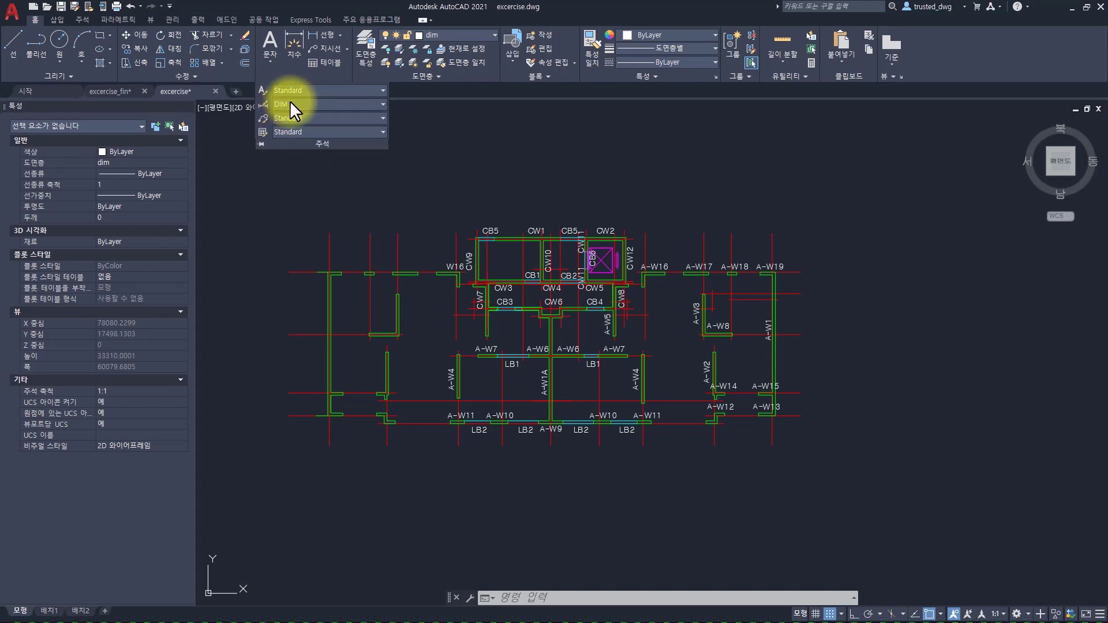
pyautogui.click(82, 19)
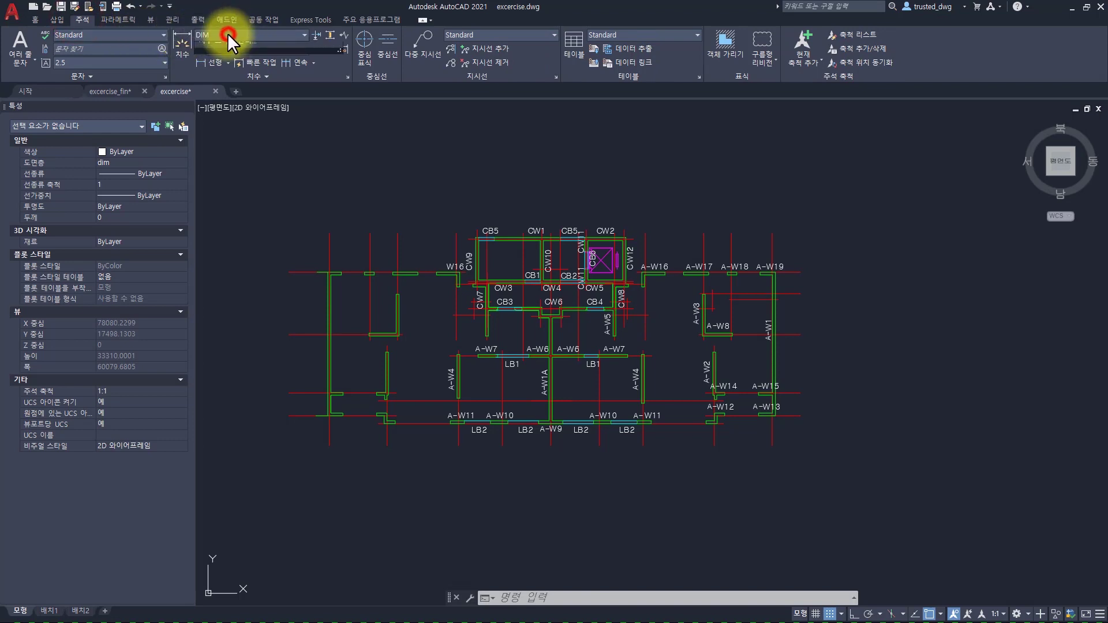
pyautogui.click(37, 18)
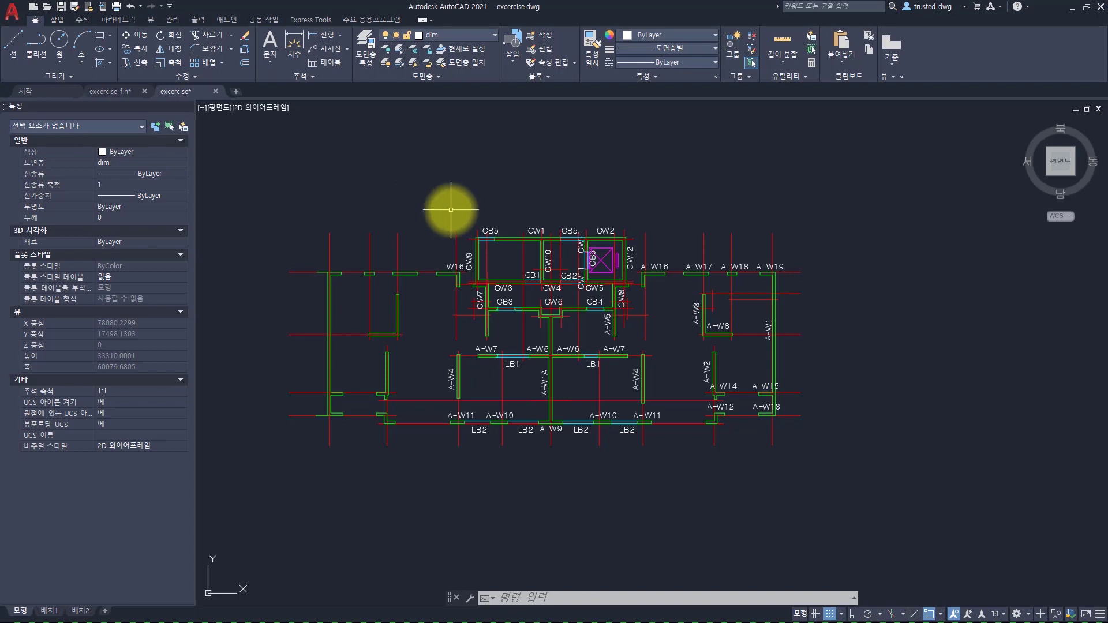
pyautogui.scroll(4, 470, 225)
pyautogui.scroll(2, 470, 225)
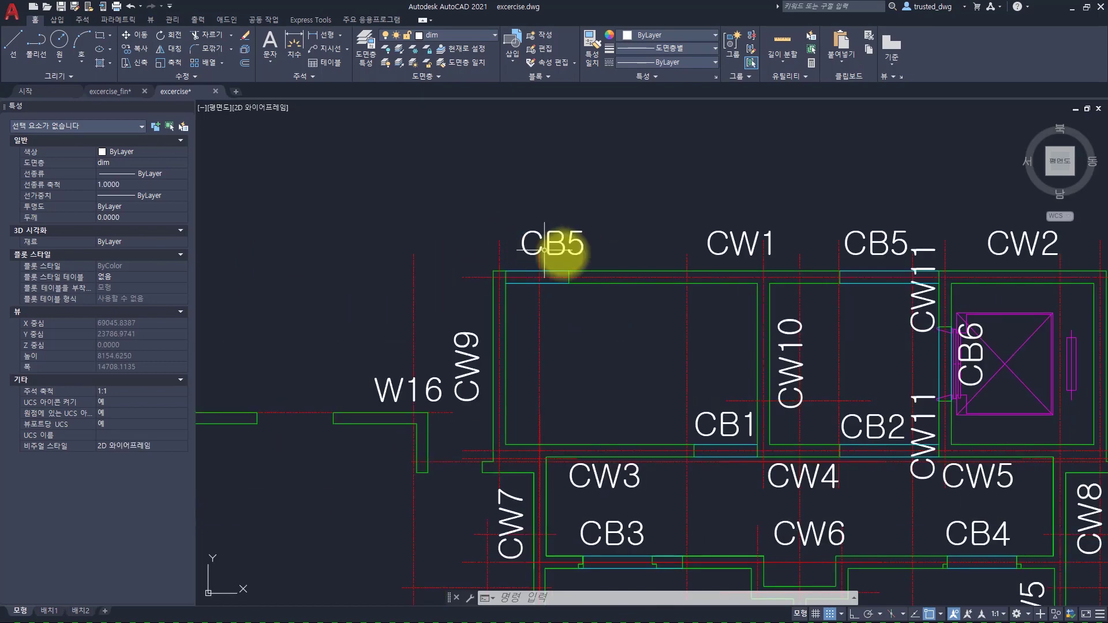
pyautogui.click(599, 259)
pyautogui.click(559, 228)
pyautogui.click(774, 245)
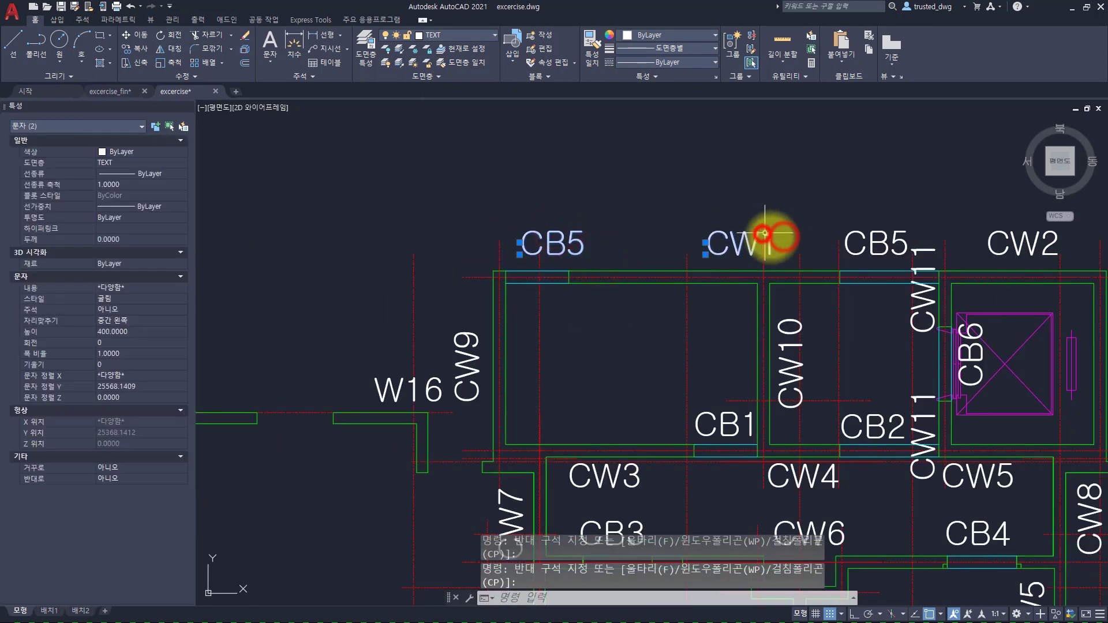
pyautogui.click(716, 238)
pyautogui.scroll(-6, 619, 217)
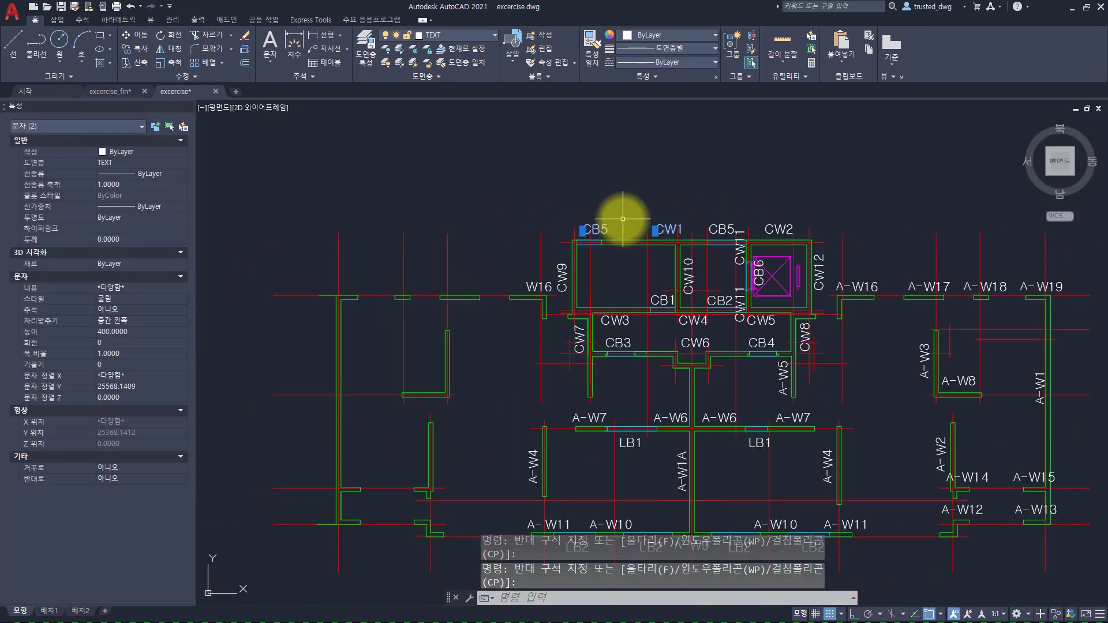
pyautogui.scroll(1, 635, 228)
pyautogui.scroll(-2, 606, 229)
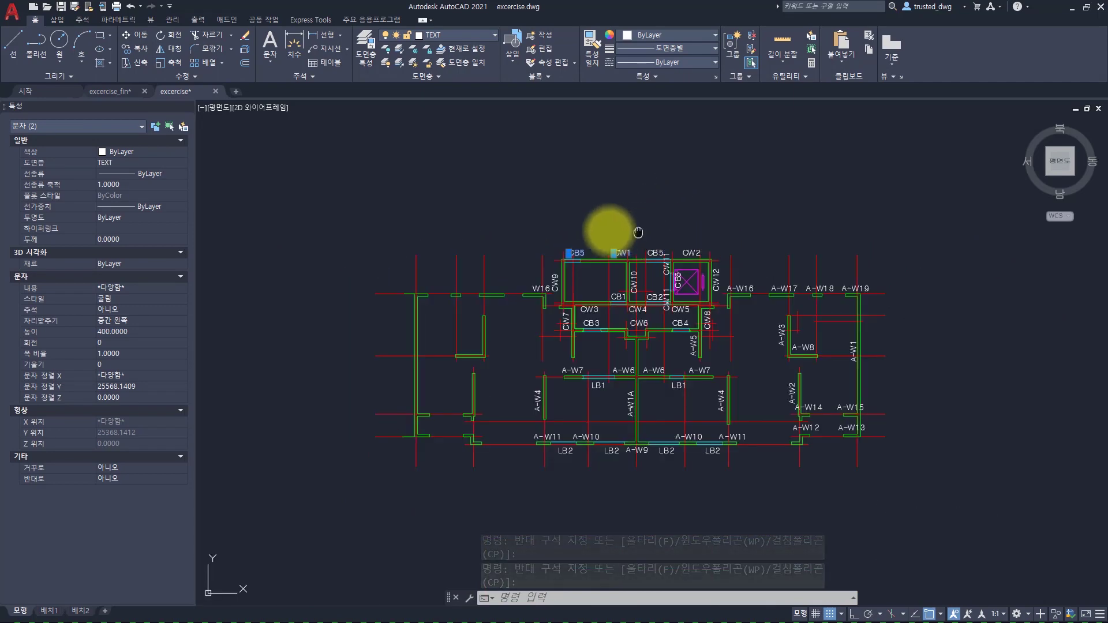
pyautogui.scroll(1, 607, 227)
pyautogui.press('Escape')
pyautogui.press('Escape')
pyautogui.press('Escape')
pyautogui.press('Escape')
pyautogui.press('Escape')
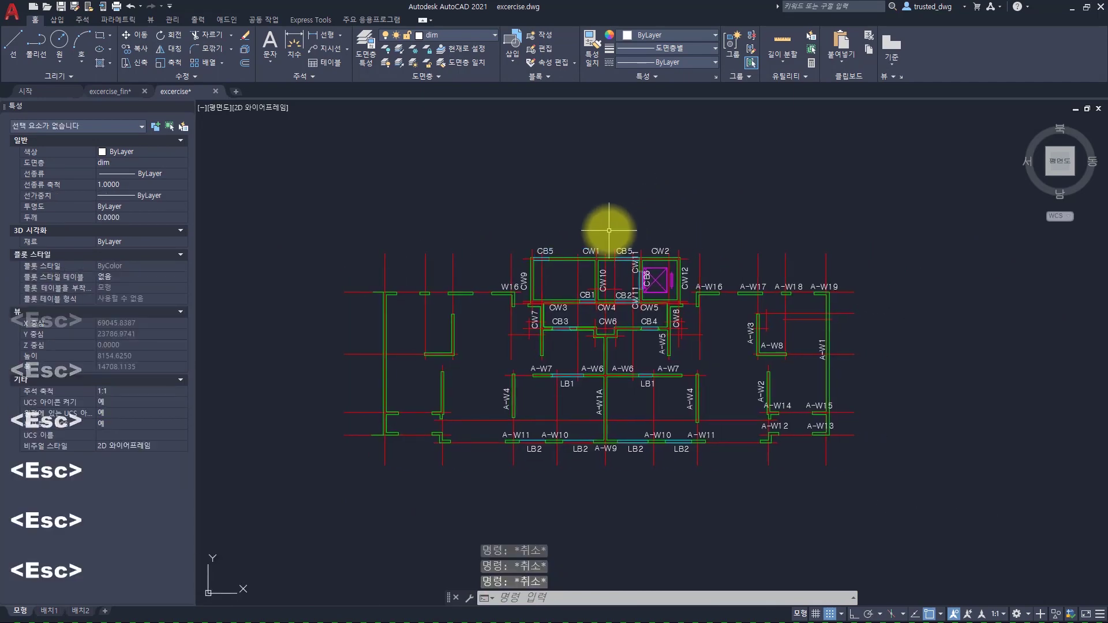
# Step: Turn off the TEXT layer with LAYOFF using the upper CB5 label, and undo it
pyautogui.click(547, 250)
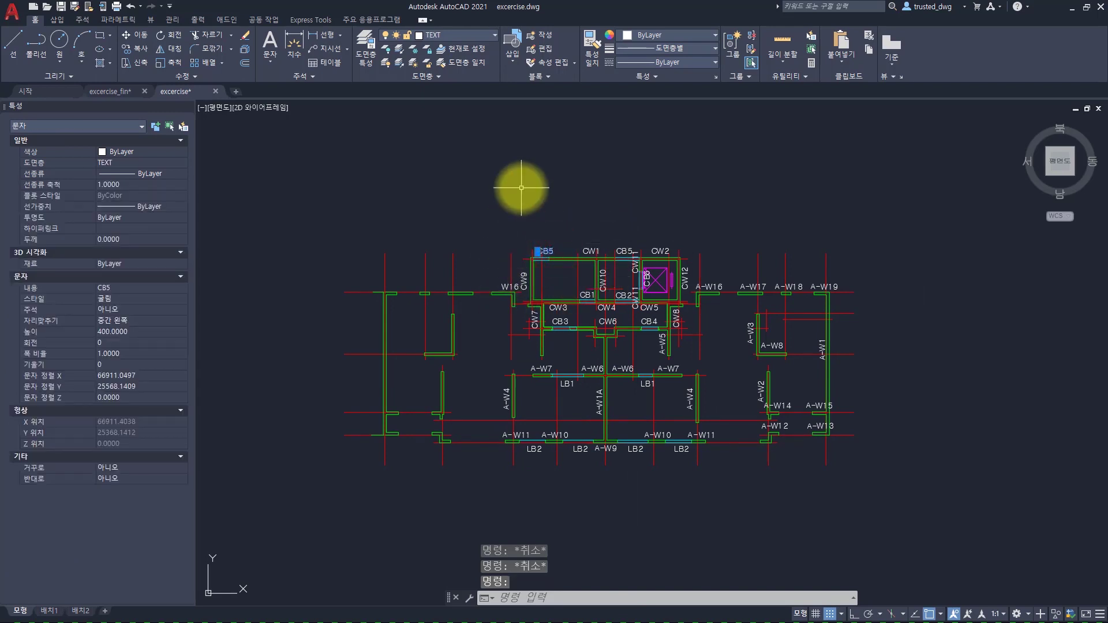
pyautogui.press('Escape')
pyautogui.write('layoff')
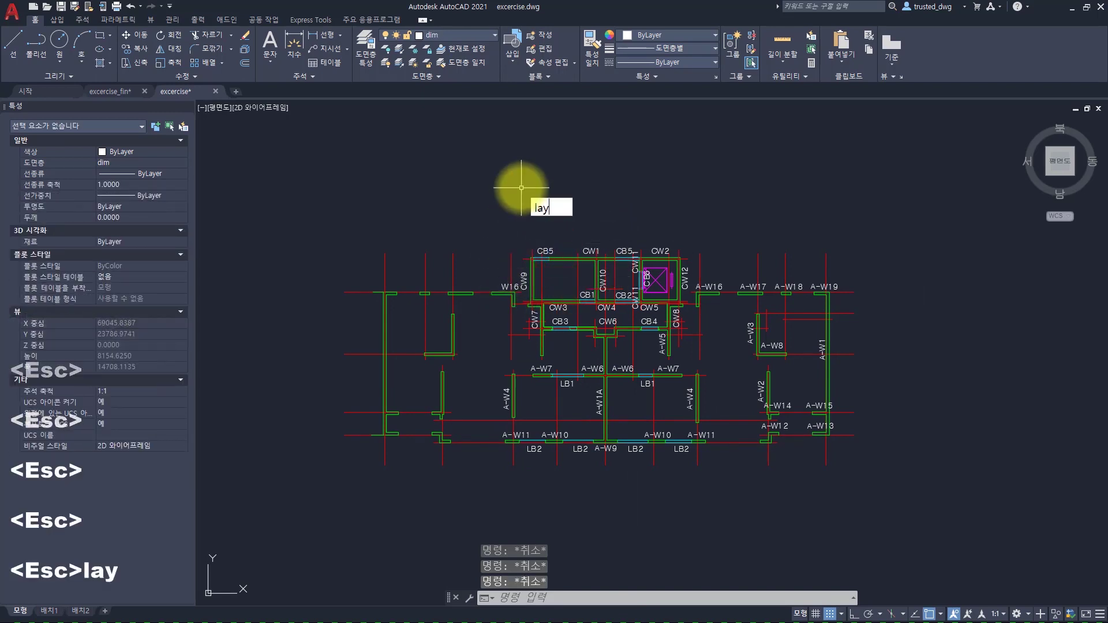
pyautogui.press('space')
pyautogui.click(535, 248)
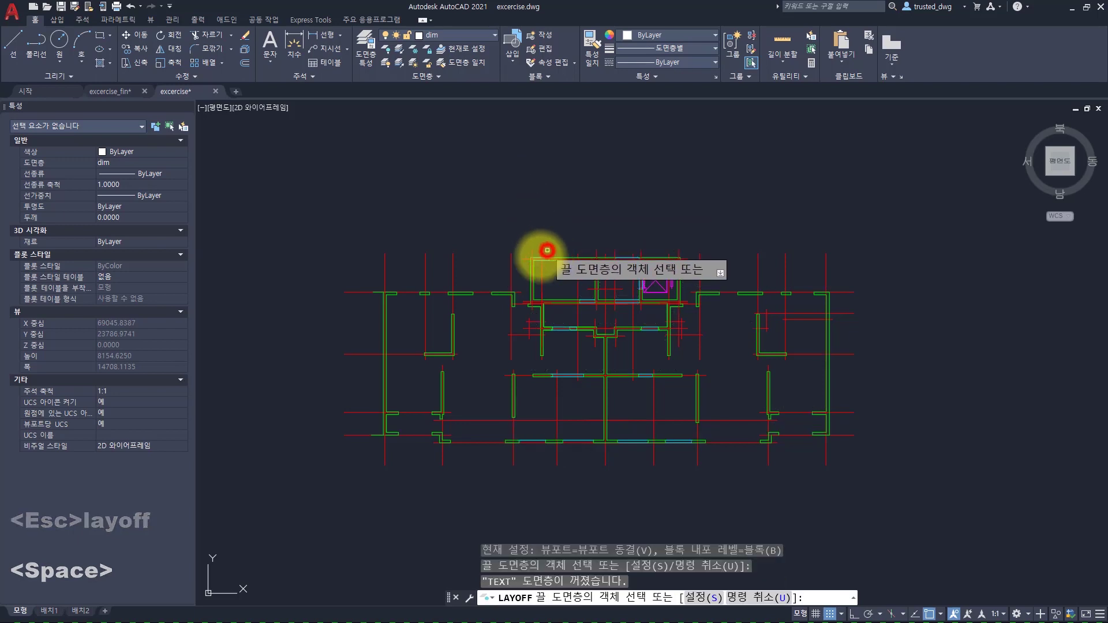
pyautogui.press('Escape')
pyautogui.hotkey('ctrl', 'z')
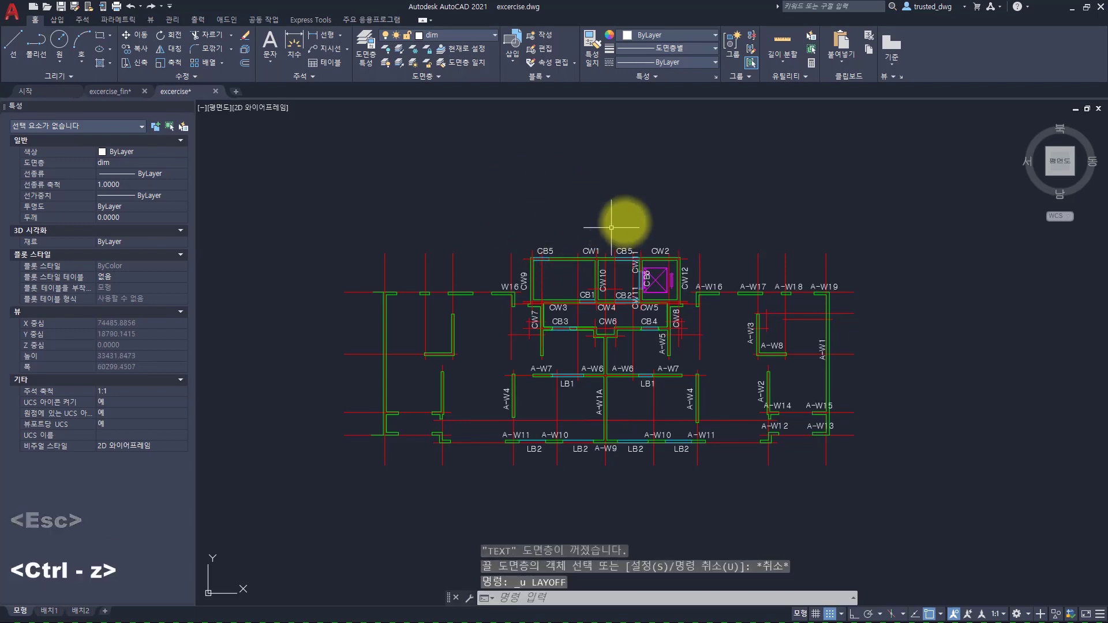
pyautogui.click(481, 211)
pyautogui.press('Escape')
pyautogui.press('Escape')
pyautogui.press('Escape')
pyautogui.press('Escape')
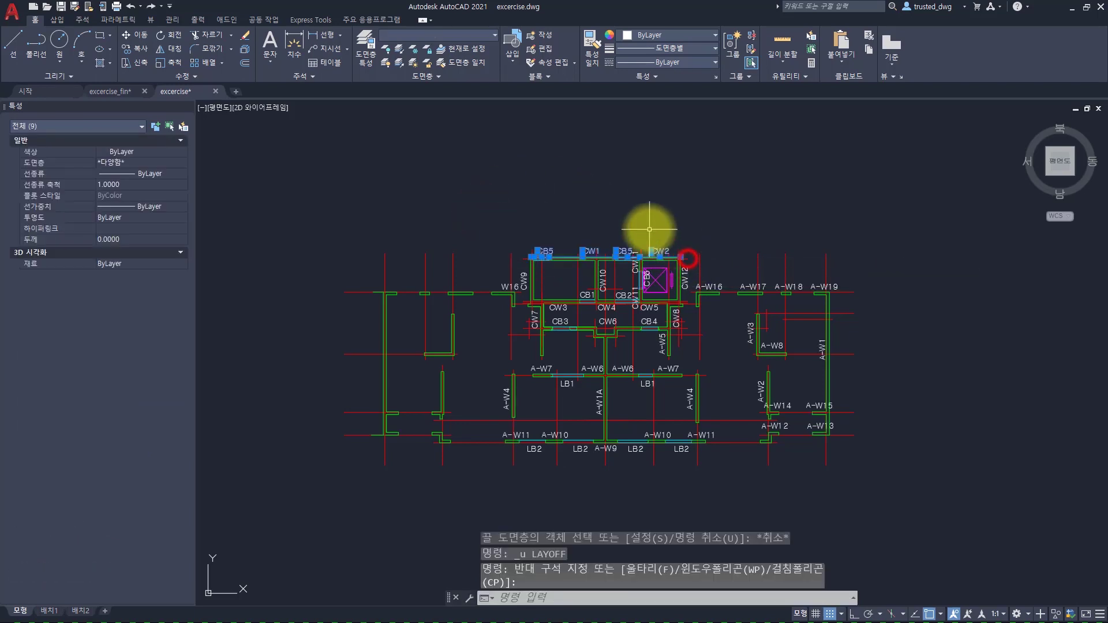
# Step: Select all text similar to the upper-left CB5 label and hide the selected objects
pyautogui.click(543, 248)
pyautogui.rightClick(524, 182)
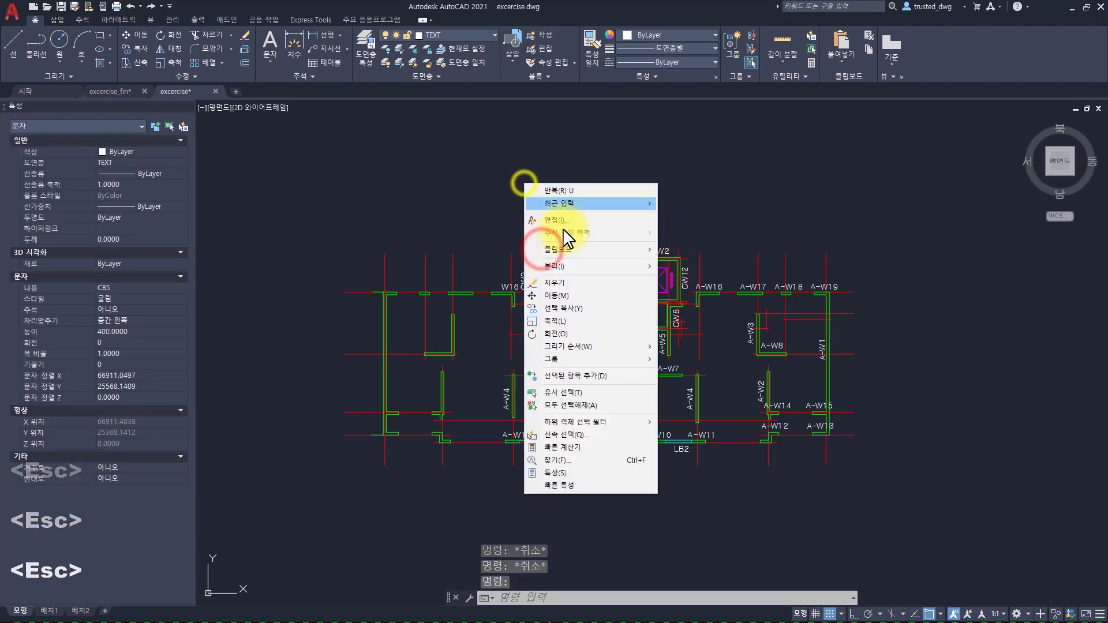
pyautogui.click(543, 391)
pyautogui.rightClick(458, 170)
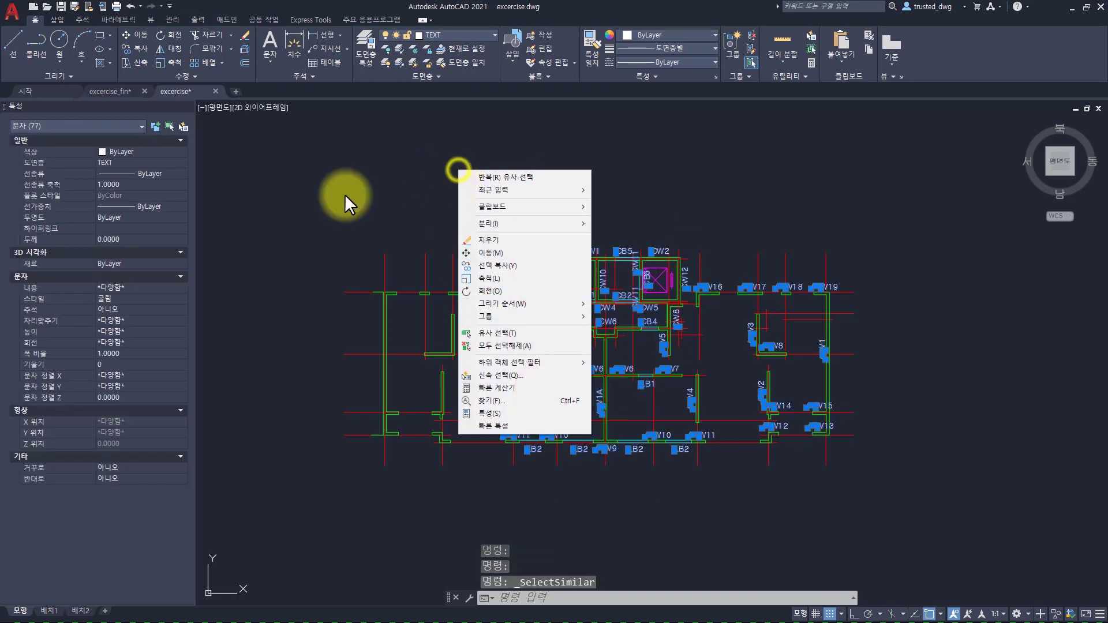
pyautogui.click(506, 223)
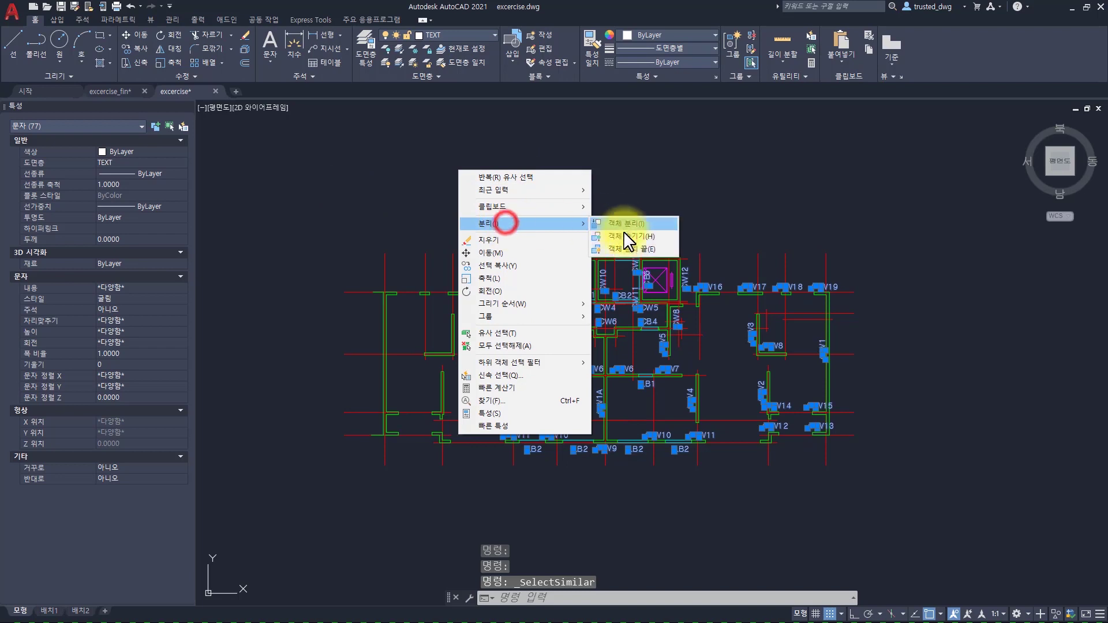
pyautogui.click(622, 236)
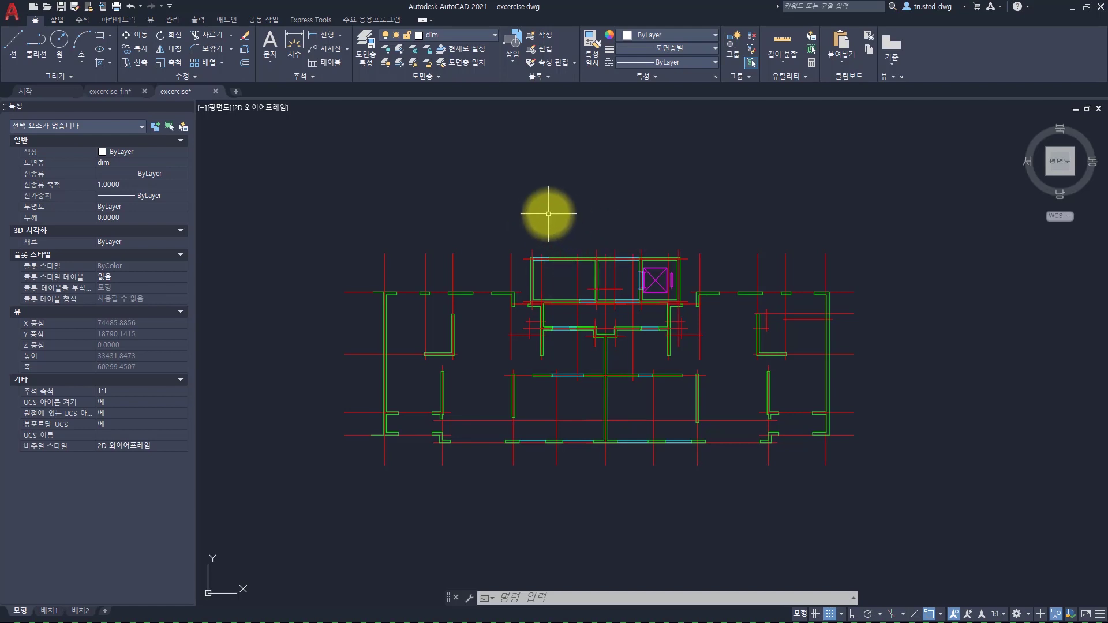
pyautogui.press('Escape')
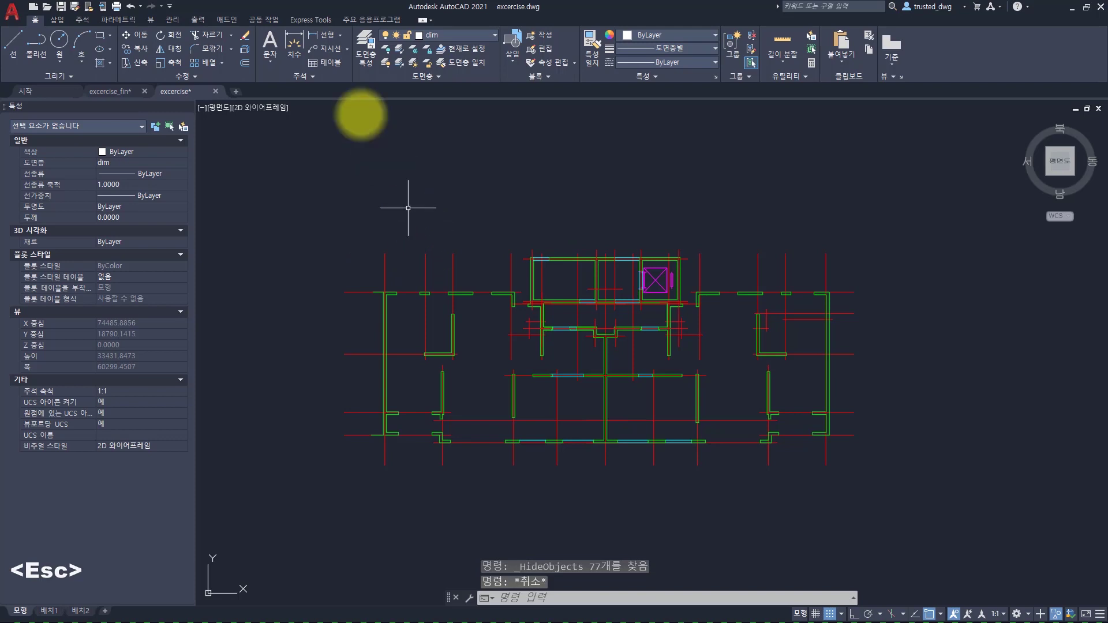
pyautogui.click(334, 36)
pyautogui.press('Escape')
pyautogui.press('Escape')
pyautogui.press('Escape')
pyautogui.press('Escape')
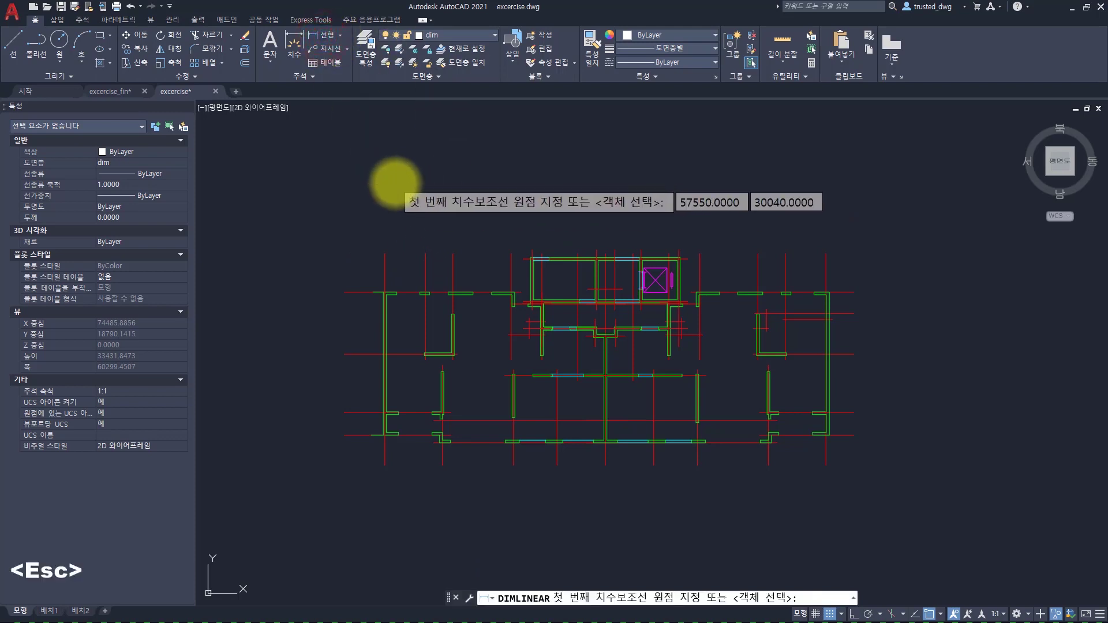
# Step: Add a linear dimension between the upper ends of the two leftmost vertical grid lines, placing it above the plan
pyautogui.write('d')
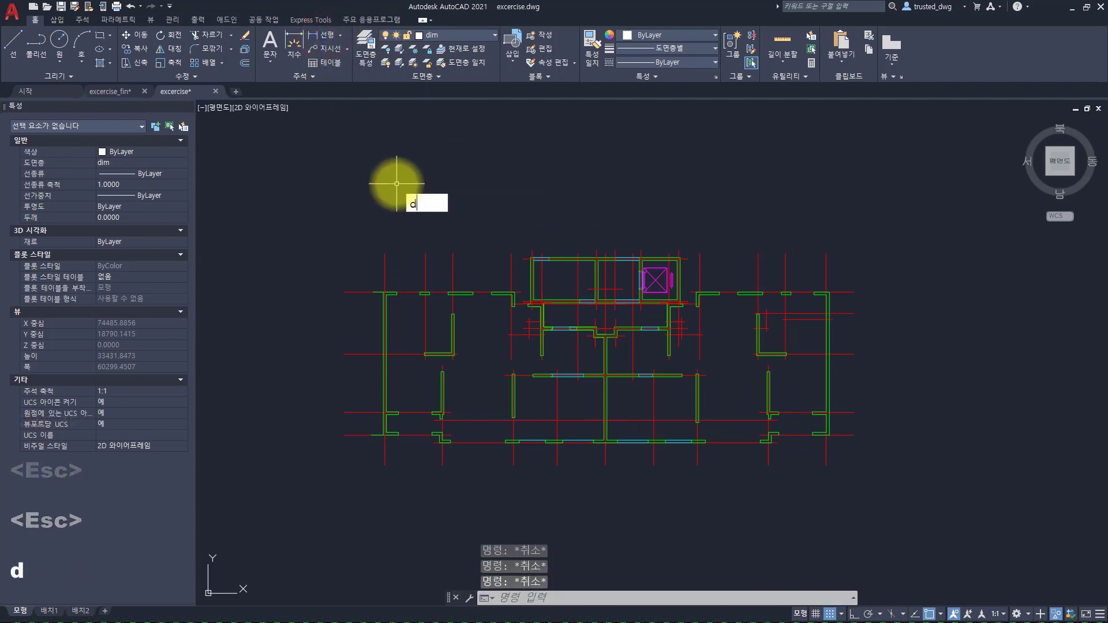
pyautogui.write('li')
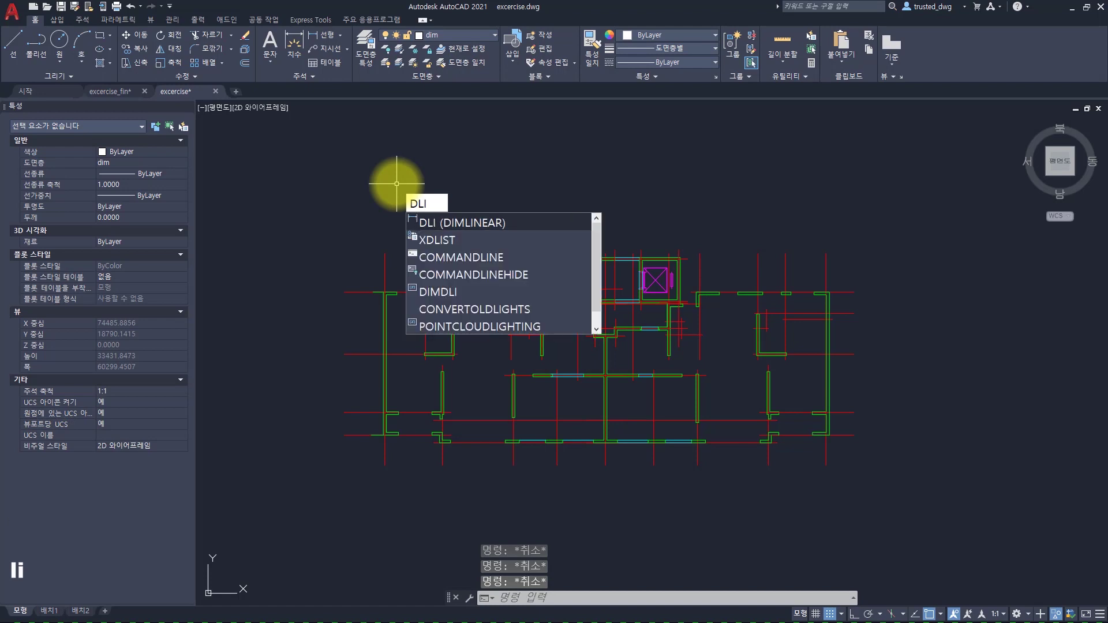
pyautogui.press('space')
pyautogui.click(385, 253)
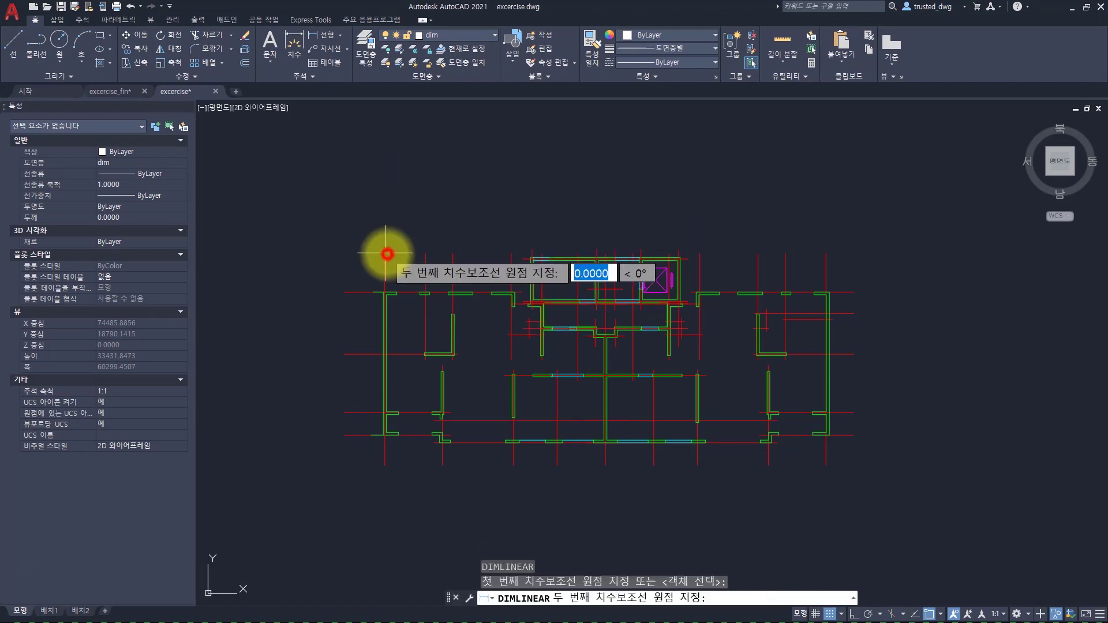
pyautogui.click(425, 253)
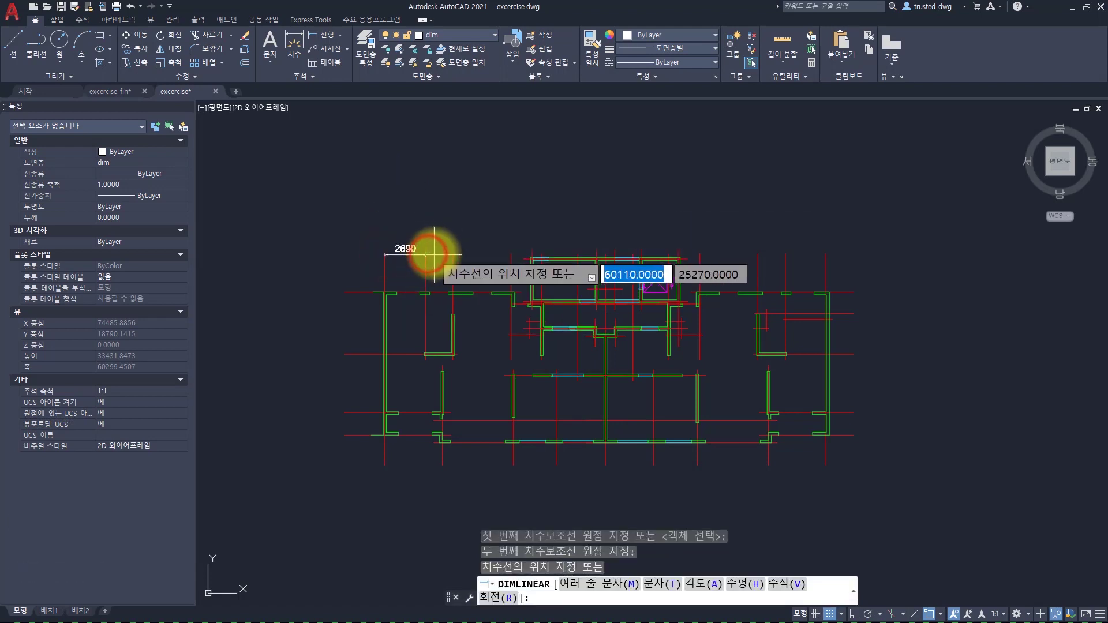
pyautogui.click(424, 205)
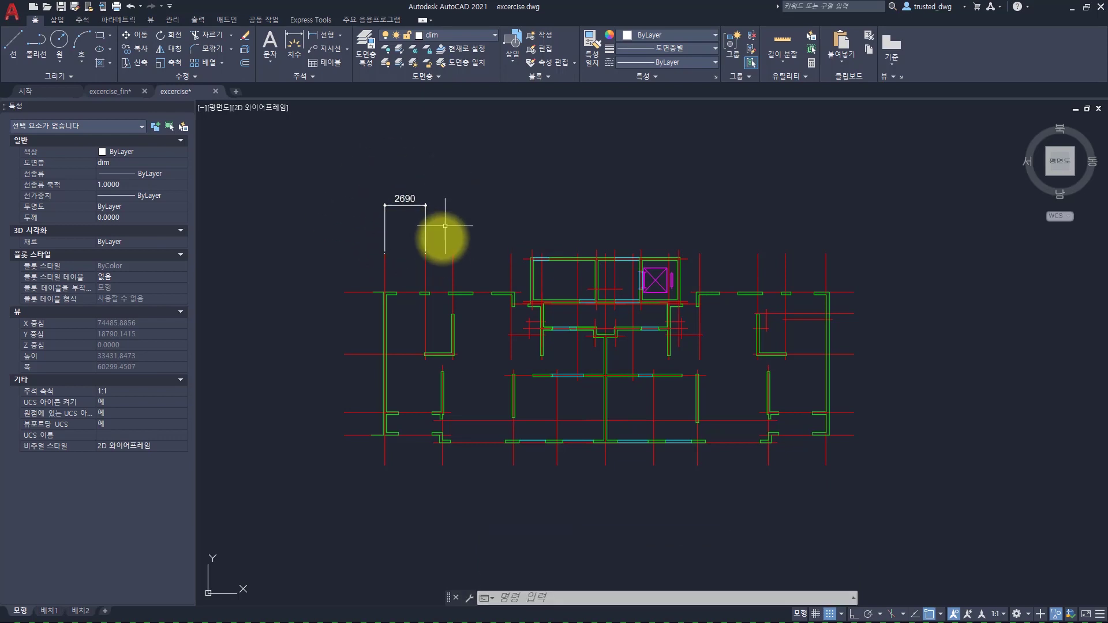
pyautogui.press('space')
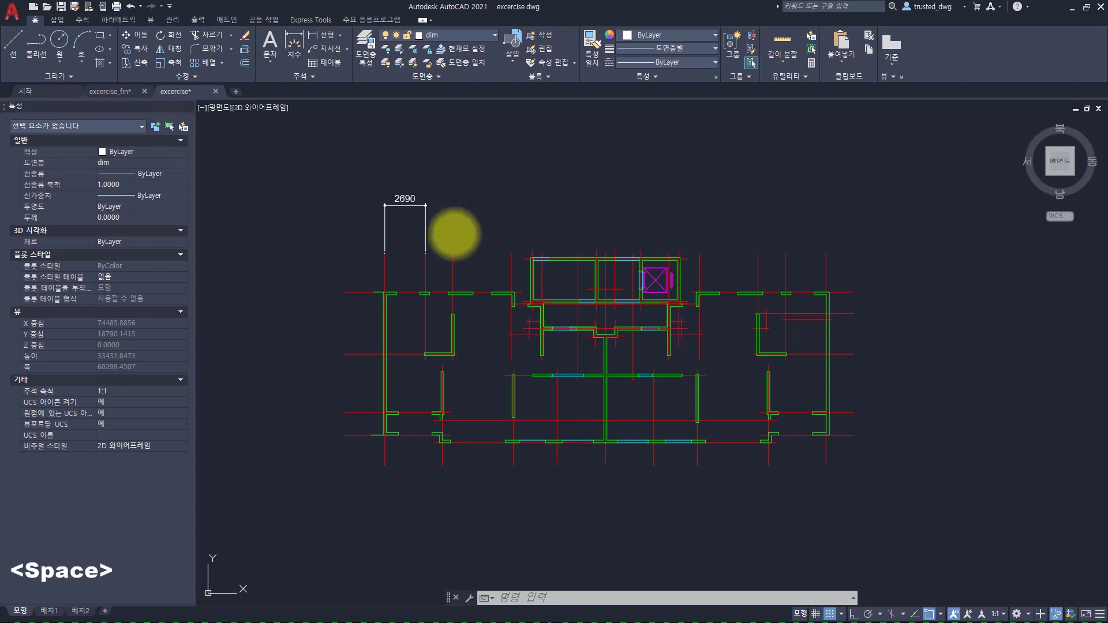
pyautogui.click(425, 253)
pyautogui.press('Escape')
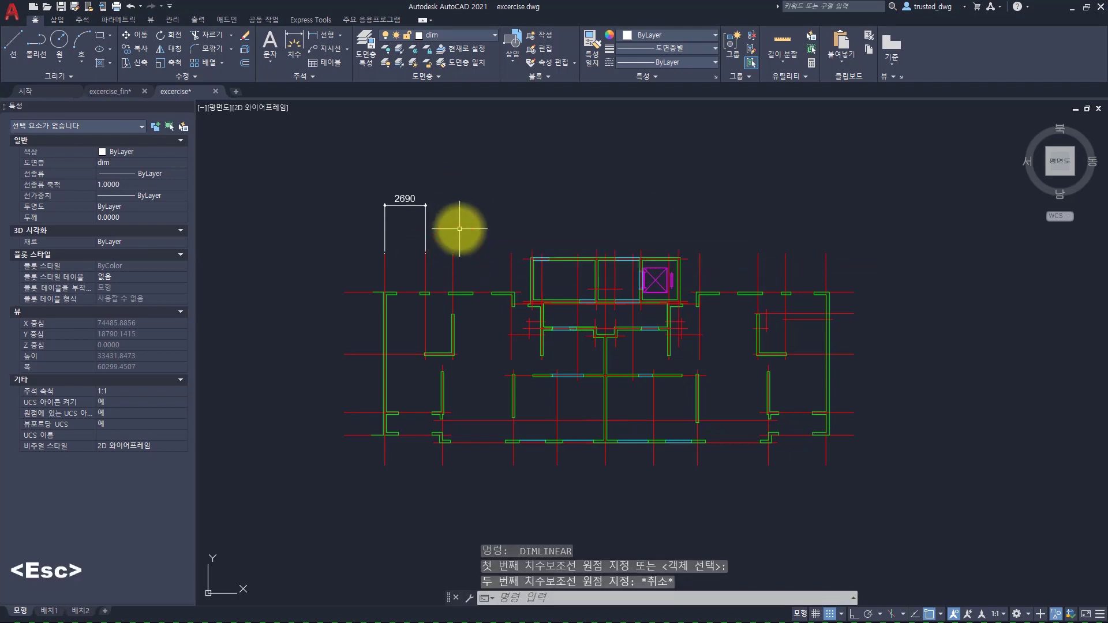
pyautogui.press('Escape')
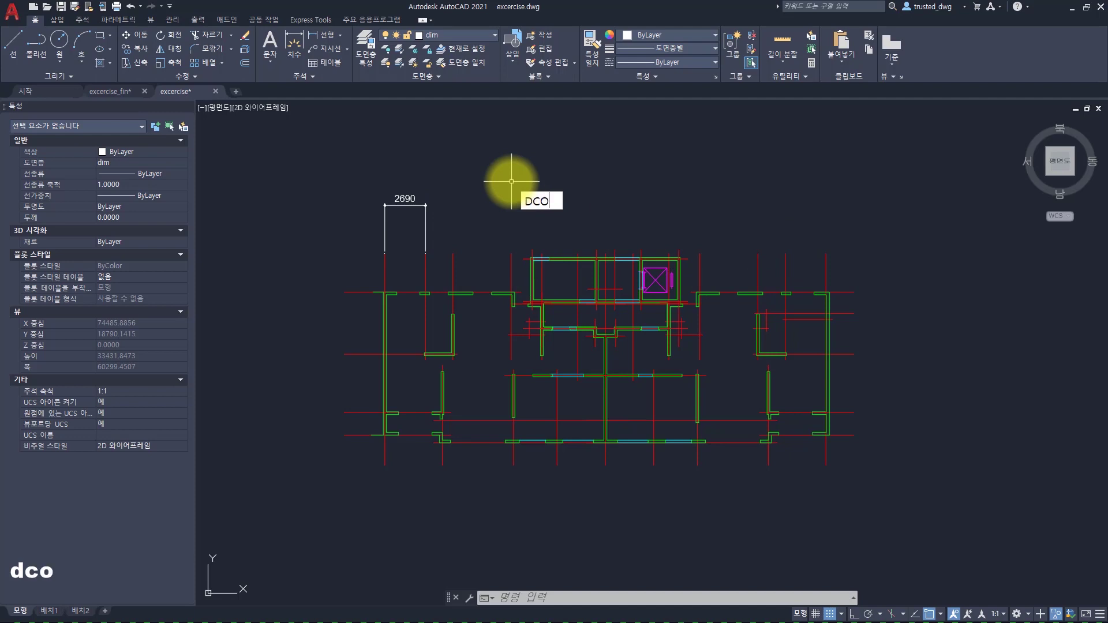
pyautogui.press('Escape')
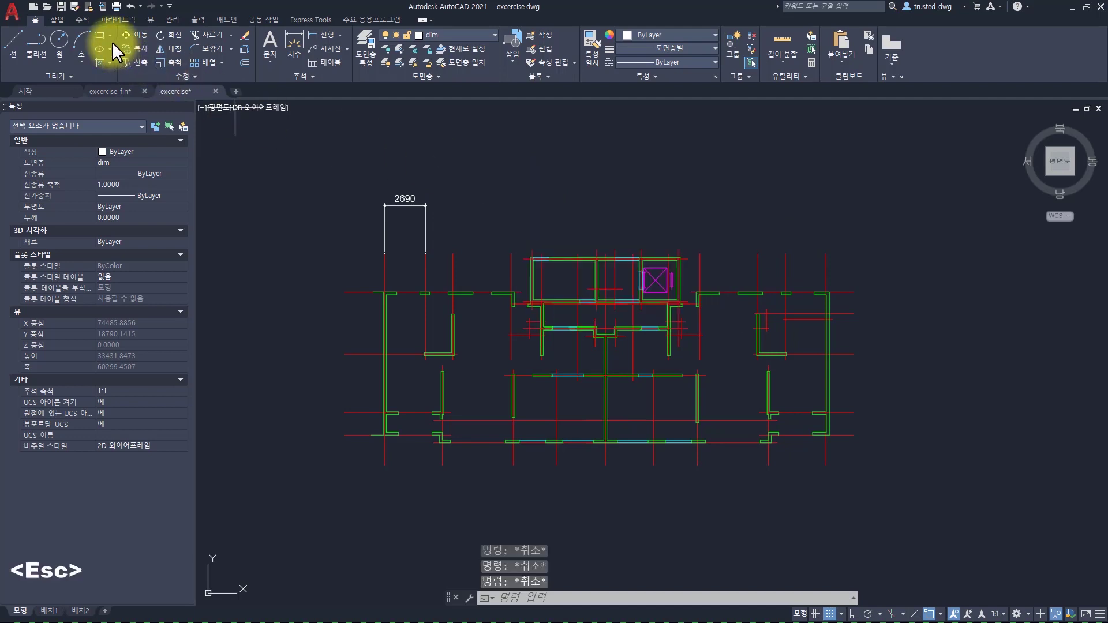
pyautogui.press('Escape')
pyautogui.click(81, 20)
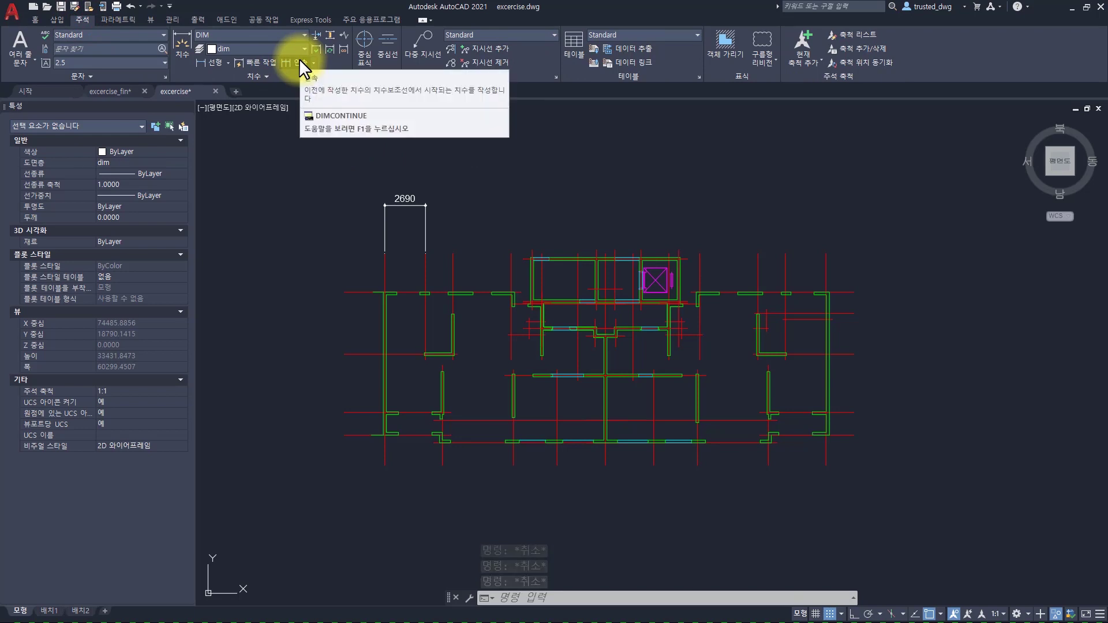
pyautogui.press('Escape')
pyautogui.press('Escape')
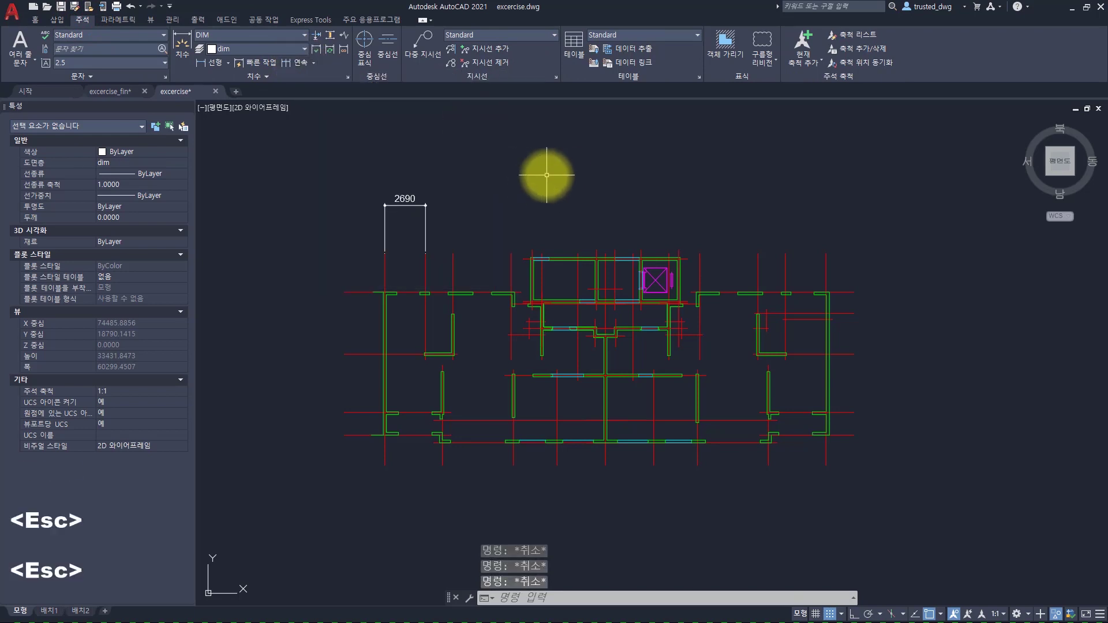
# Step: Use DIMCONTINUE from the second extension line of the first dimension to dimension the upper grid lines across to the plan's far right grid line
pyautogui.write('dco')
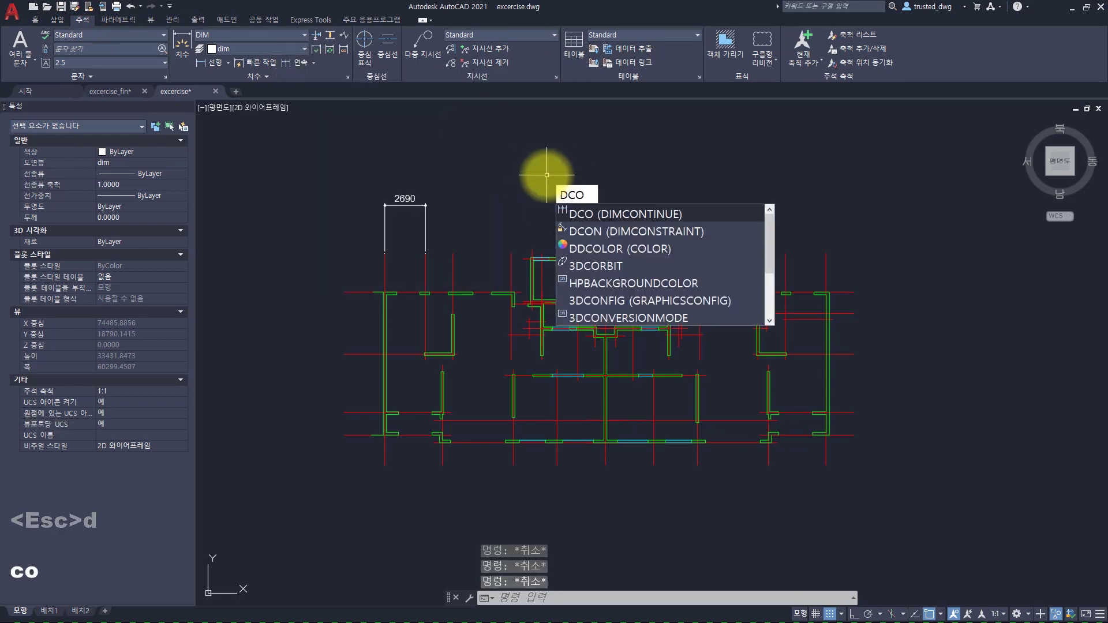
pyautogui.press('space')
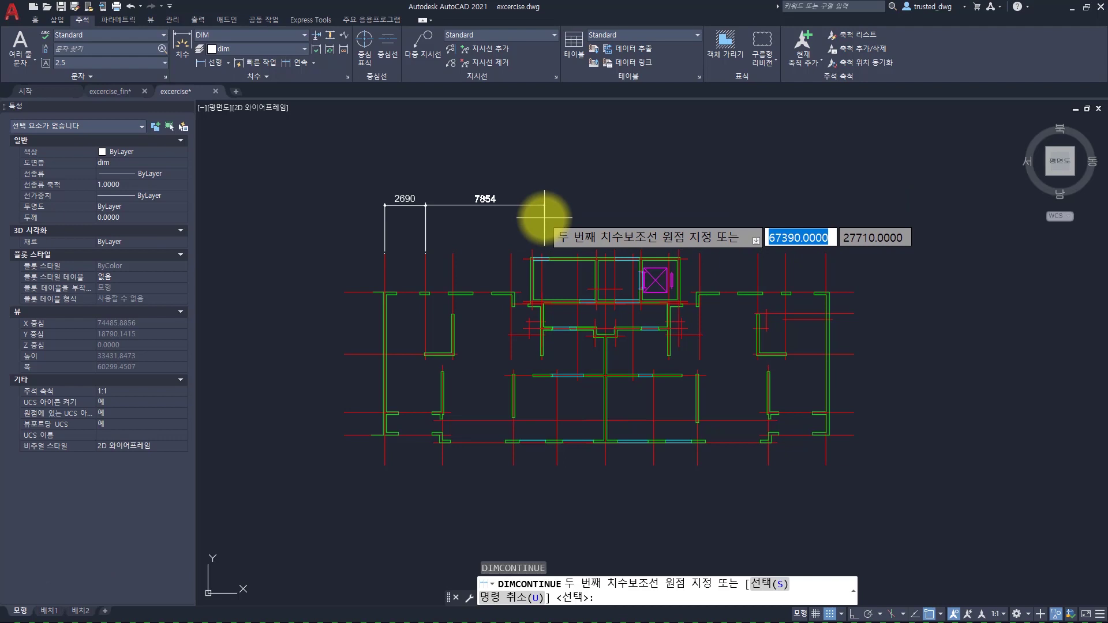
pyautogui.click(761, 582)
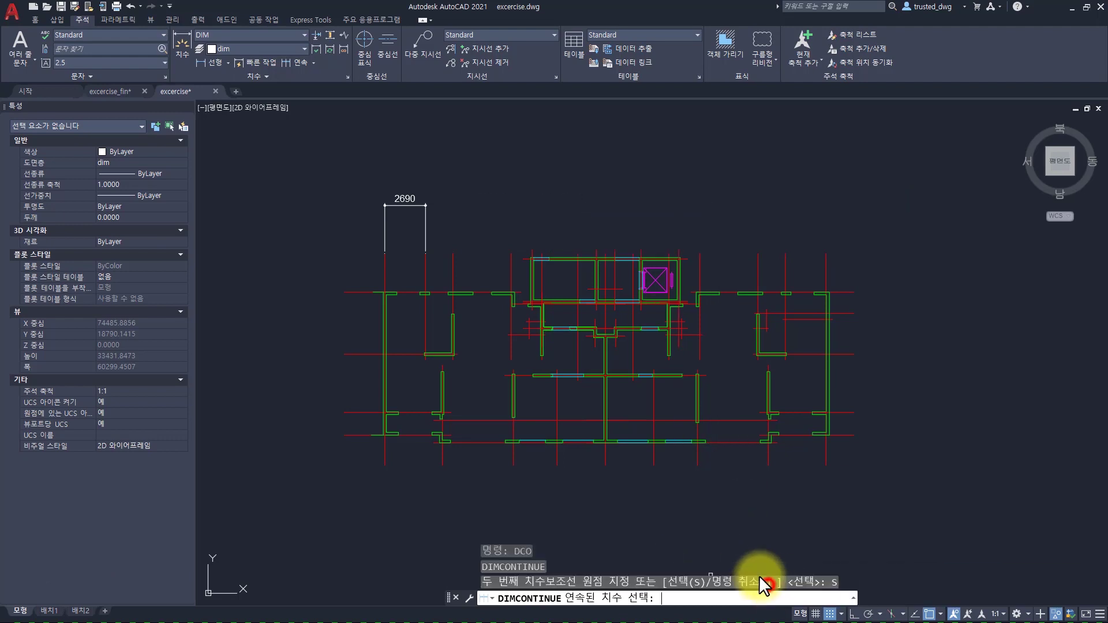
pyautogui.click(425, 224)
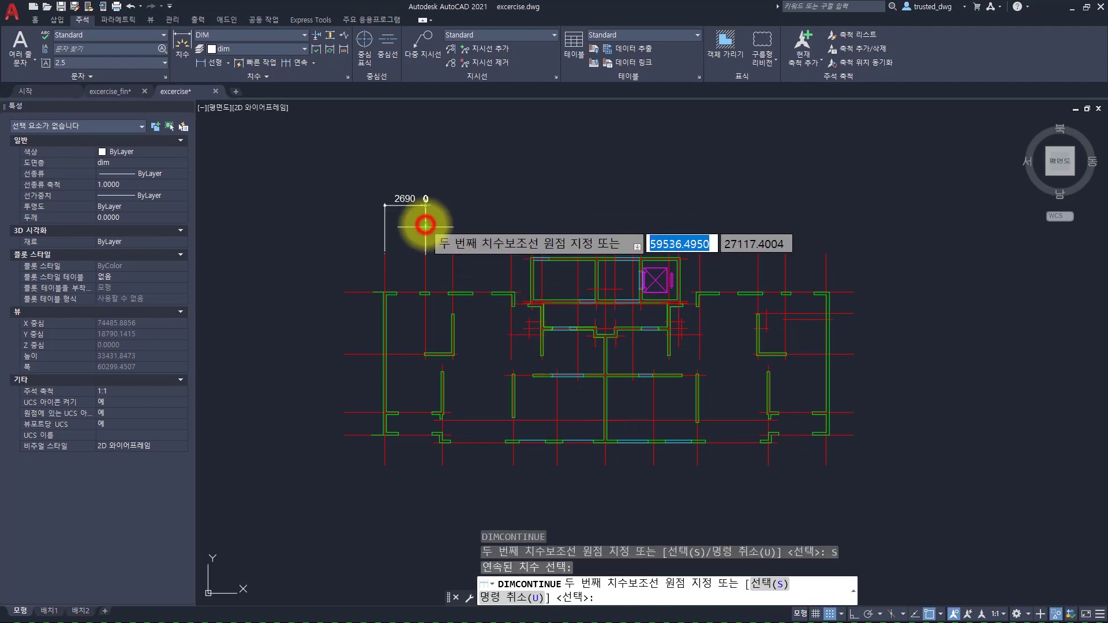
pyautogui.click(452, 253)
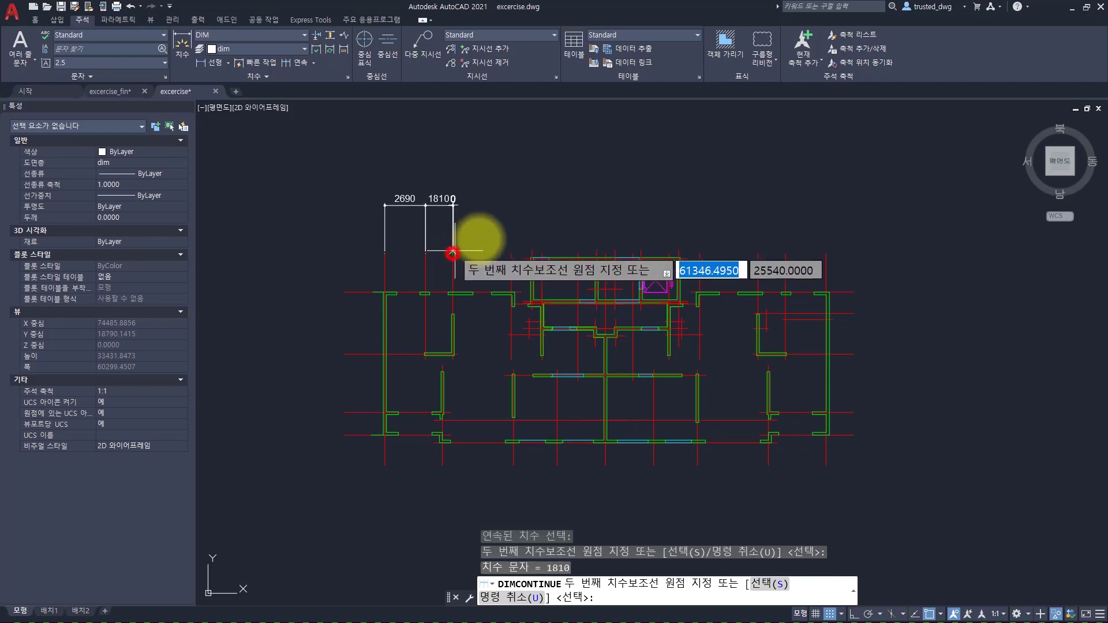
pyautogui.click(512, 252)
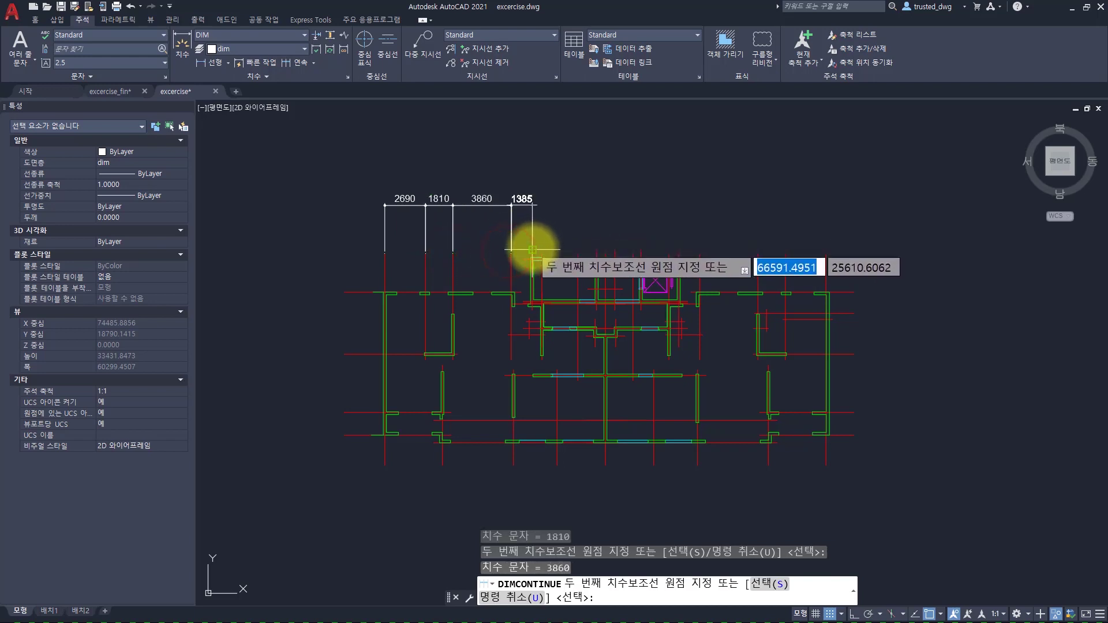
pyautogui.click(532, 248)
pyautogui.click(597, 249)
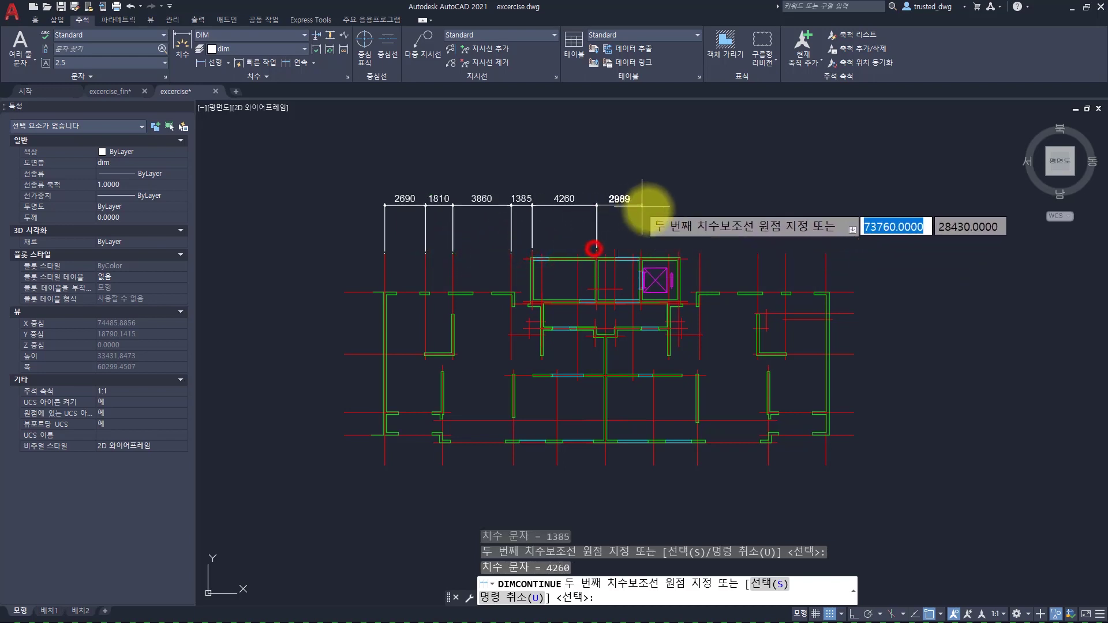
pyautogui.click(641, 249)
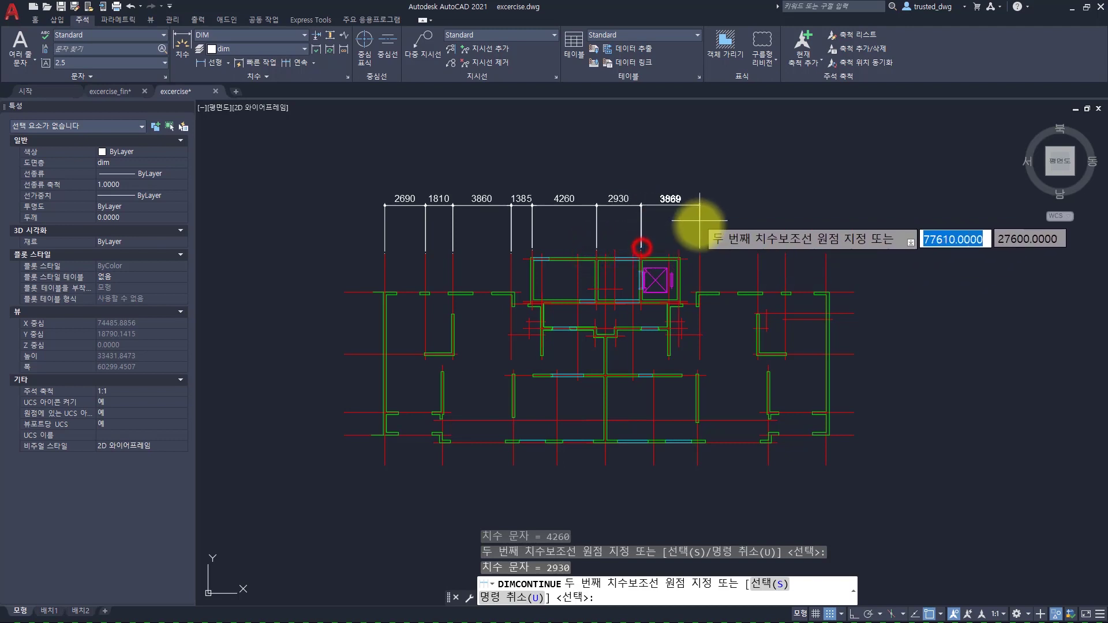
pyautogui.click(679, 248)
pyautogui.click(700, 254)
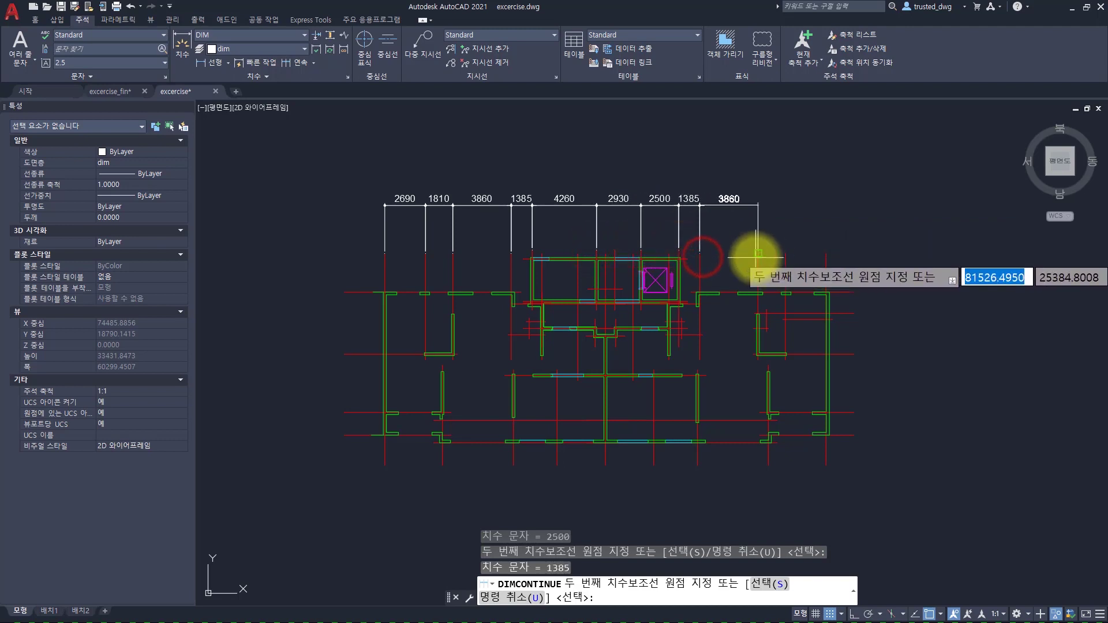
pyautogui.click(758, 255)
pyautogui.click(786, 254)
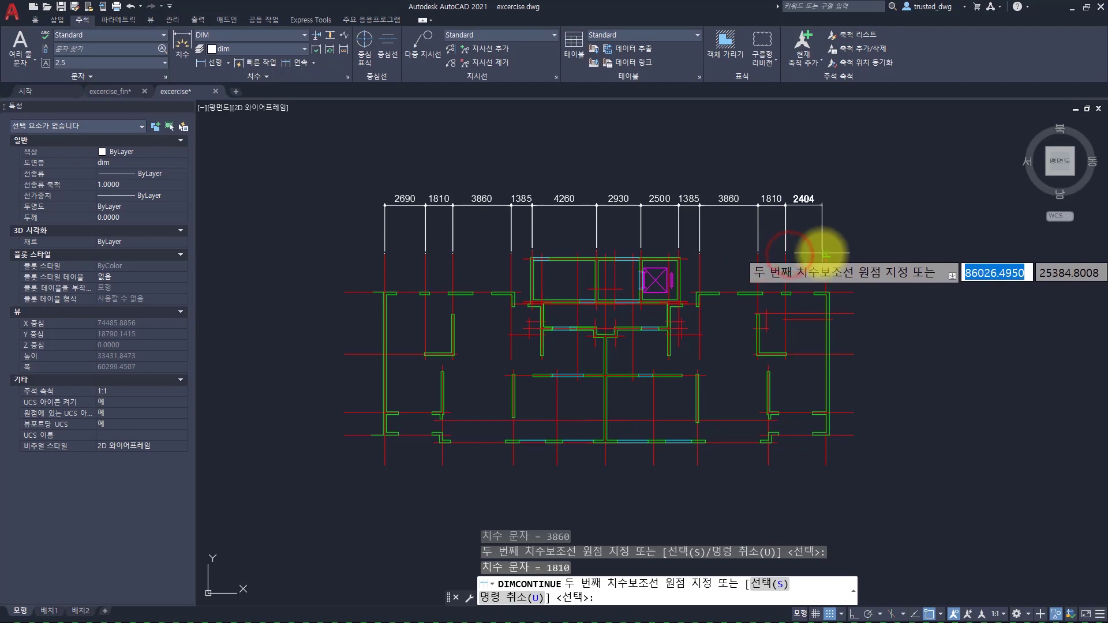
pyautogui.click(827, 252)
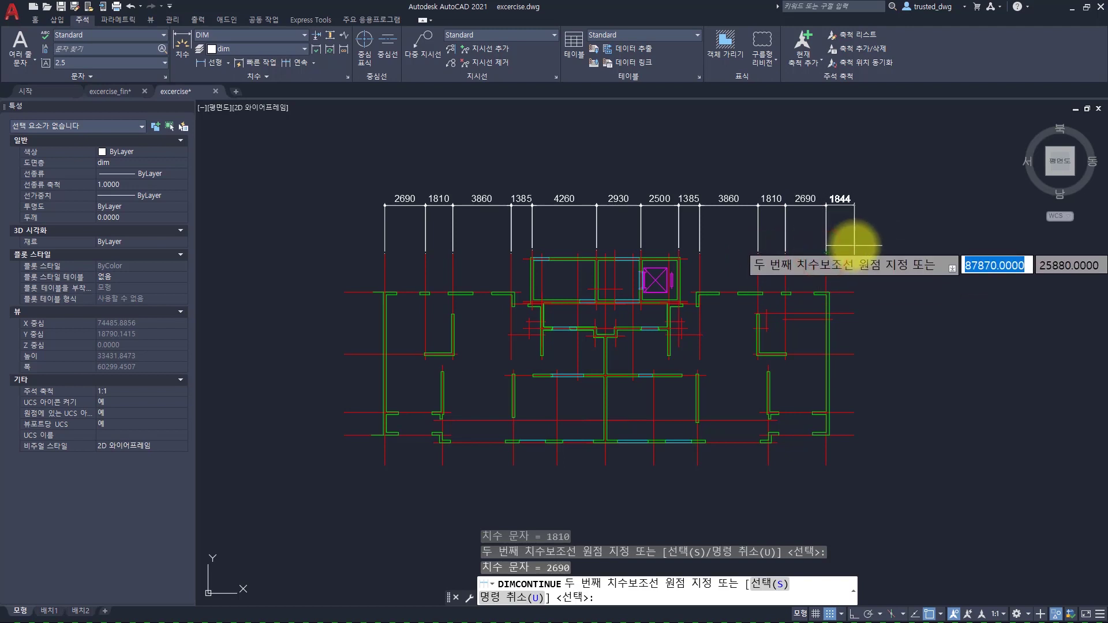
pyautogui.press('space')
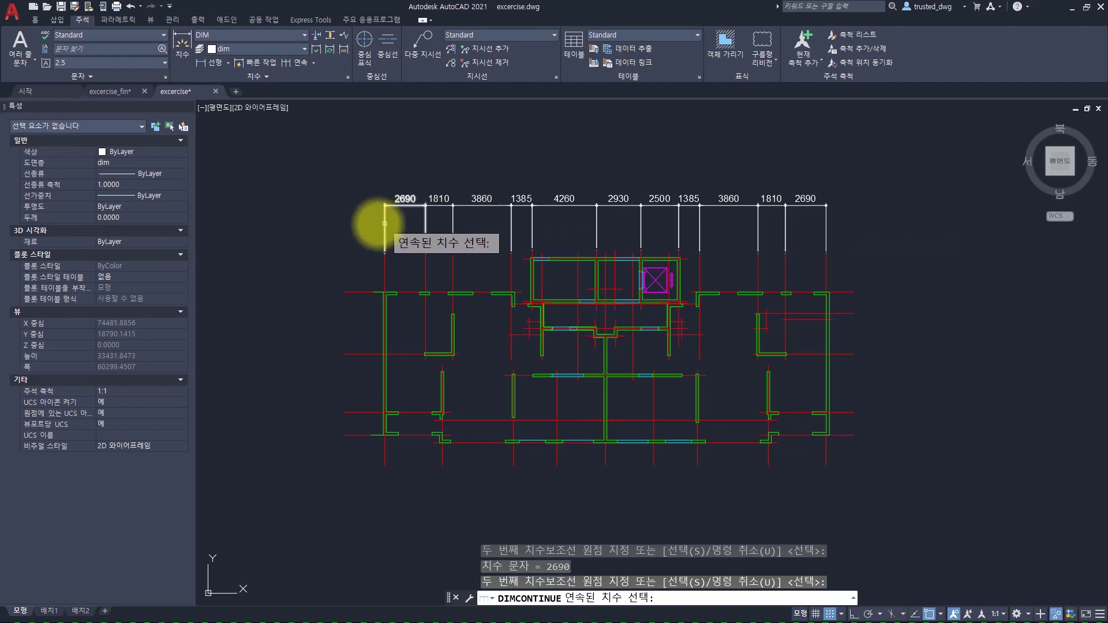
pyautogui.press('Escape')
pyautogui.press('Escape')
pyautogui.press('Escape')
pyautogui.press('Escape')
pyautogui.press('Escape')
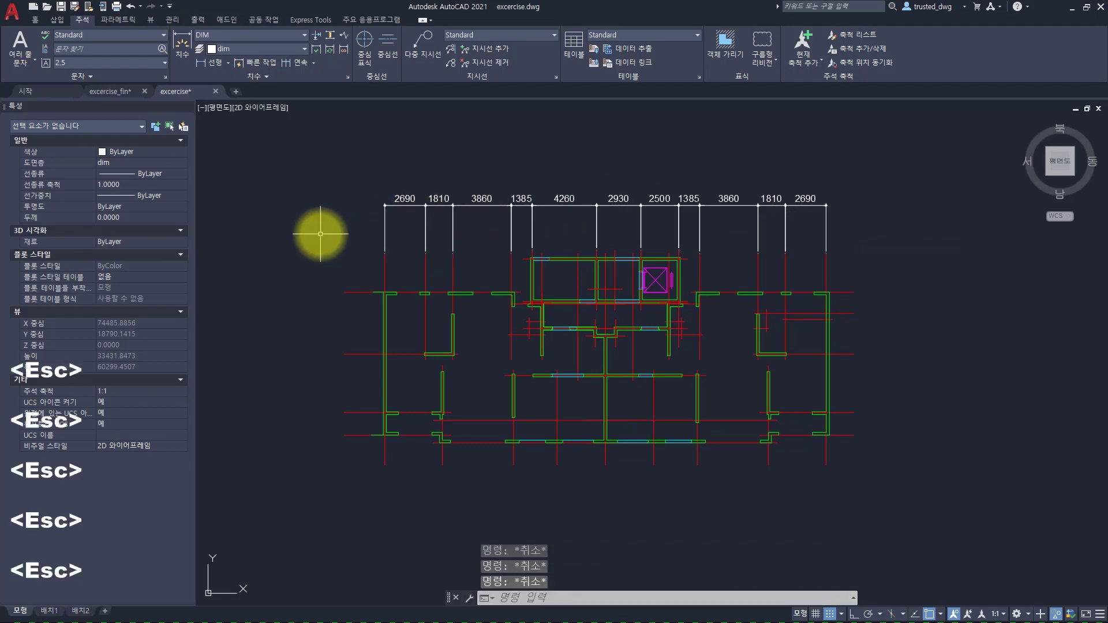
pyautogui.click(31, 19)
pyautogui.click(319, 34)
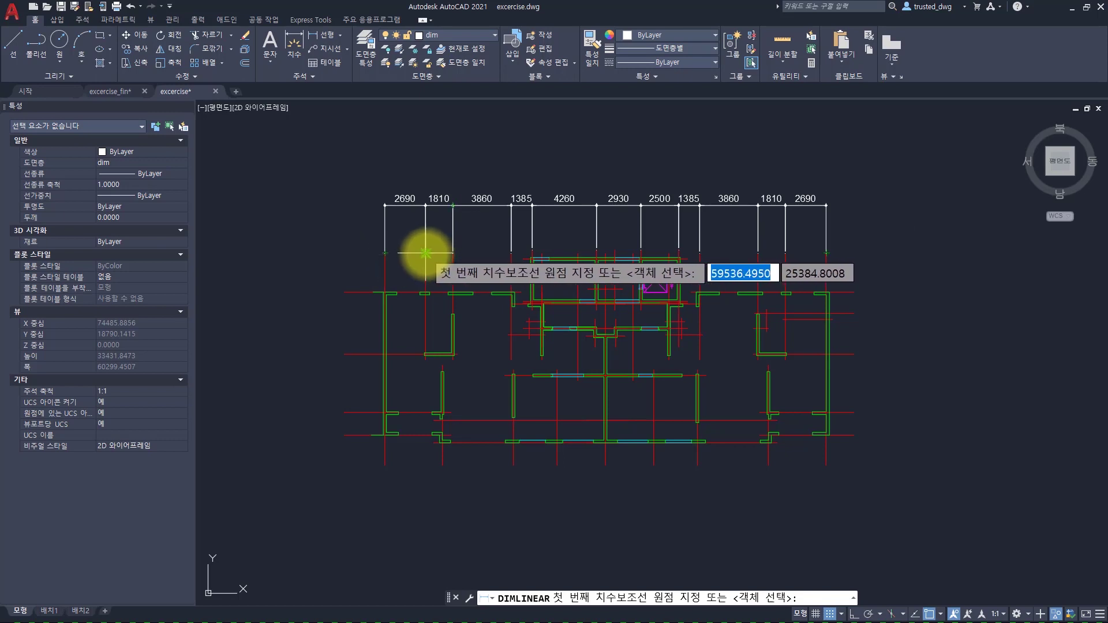
pyautogui.press('Escape')
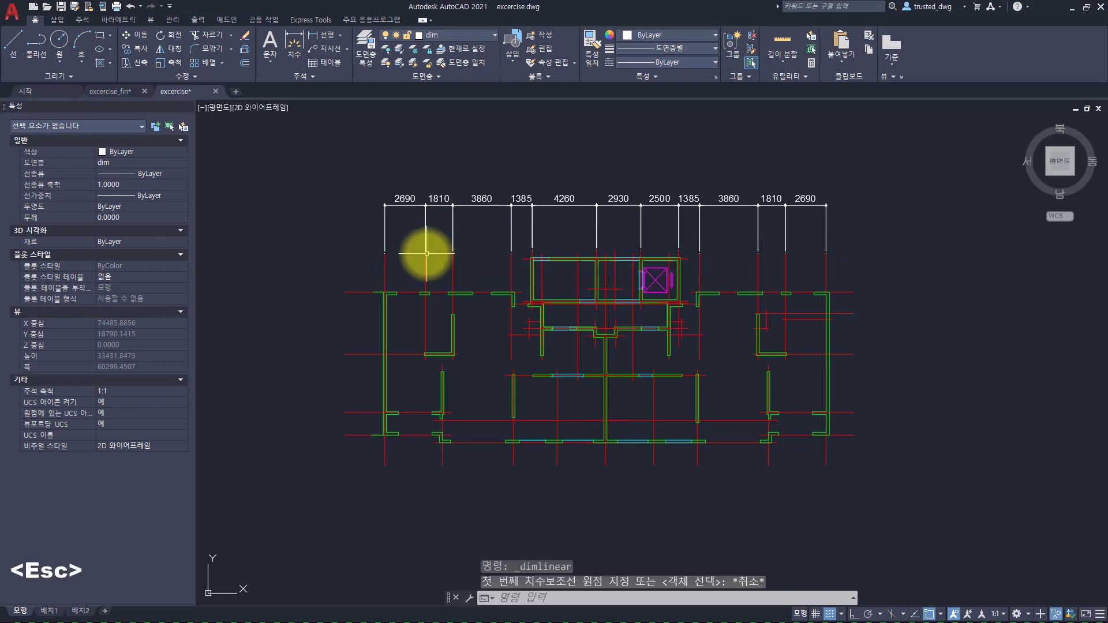
pyautogui.press('Escape')
pyautogui.press('Escape')
pyautogui.press('Escape')
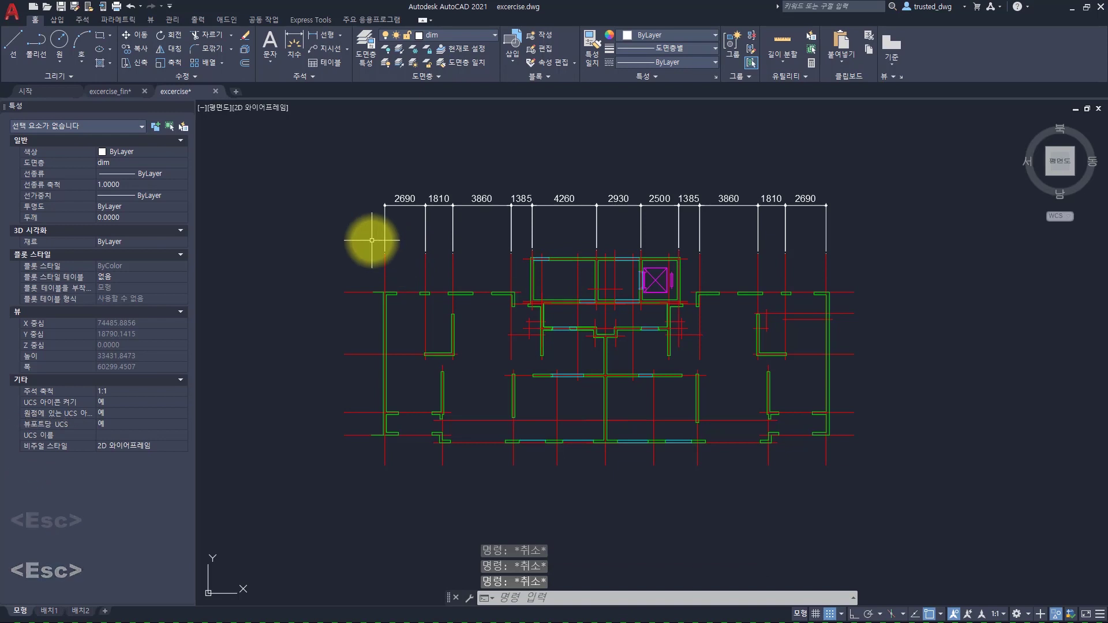
# Step: Add an overall linear dimension between the upper endpoints of the leftmost and rightmost grid lines, placing it above the continued dimensions
pyautogui.press('space')
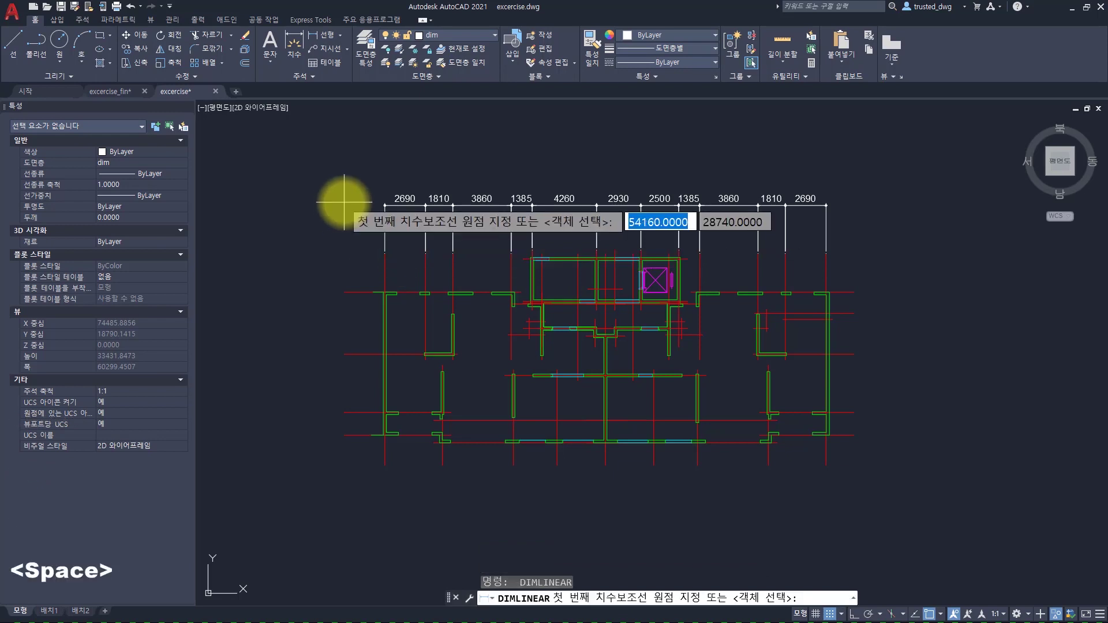
pyautogui.press('ctrl')
pyautogui.press('ctrl')
pyautogui.press('shift')
pyautogui.press('shift')
pyautogui.keyDown('ctrl'); pyautogui.rightClick(339, 149); pyautogui.keyUp('ctrl')
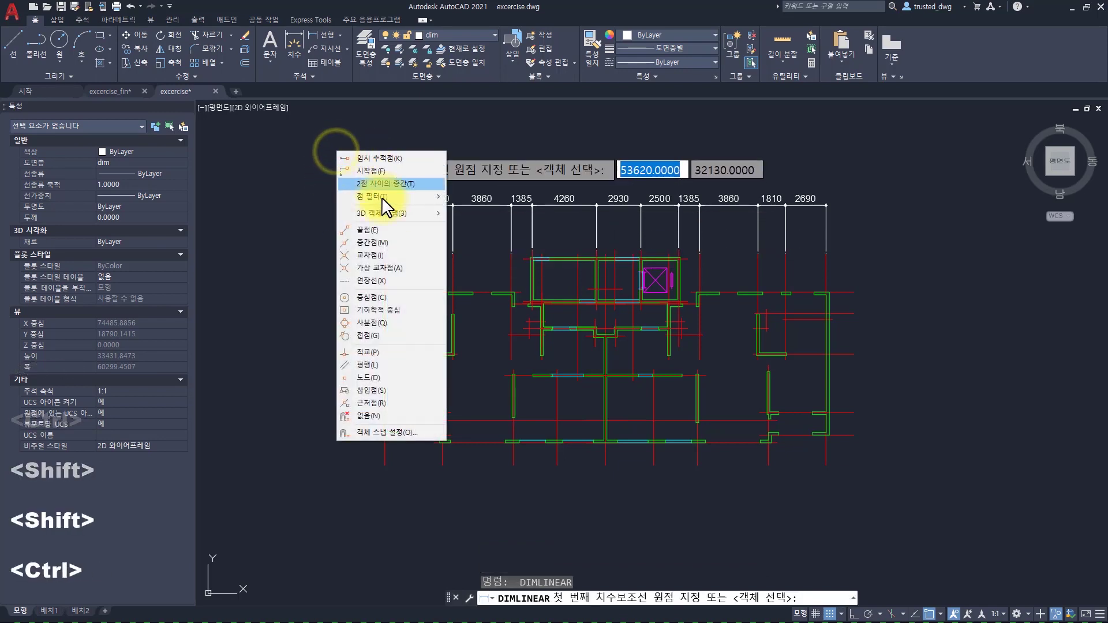
pyautogui.click(374, 229)
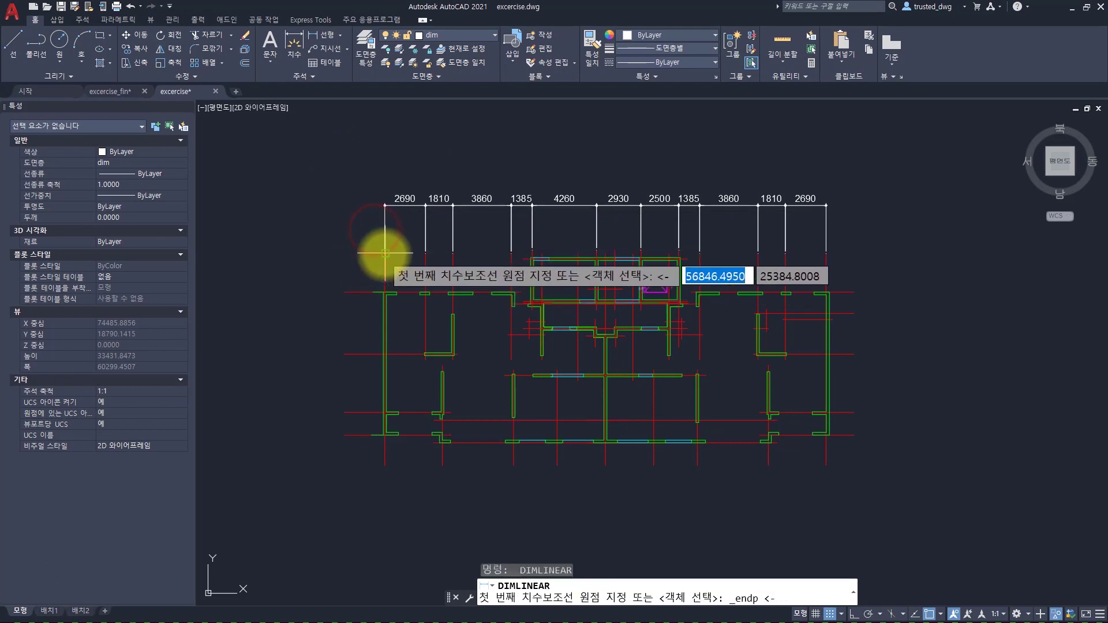
pyautogui.click(384, 254)
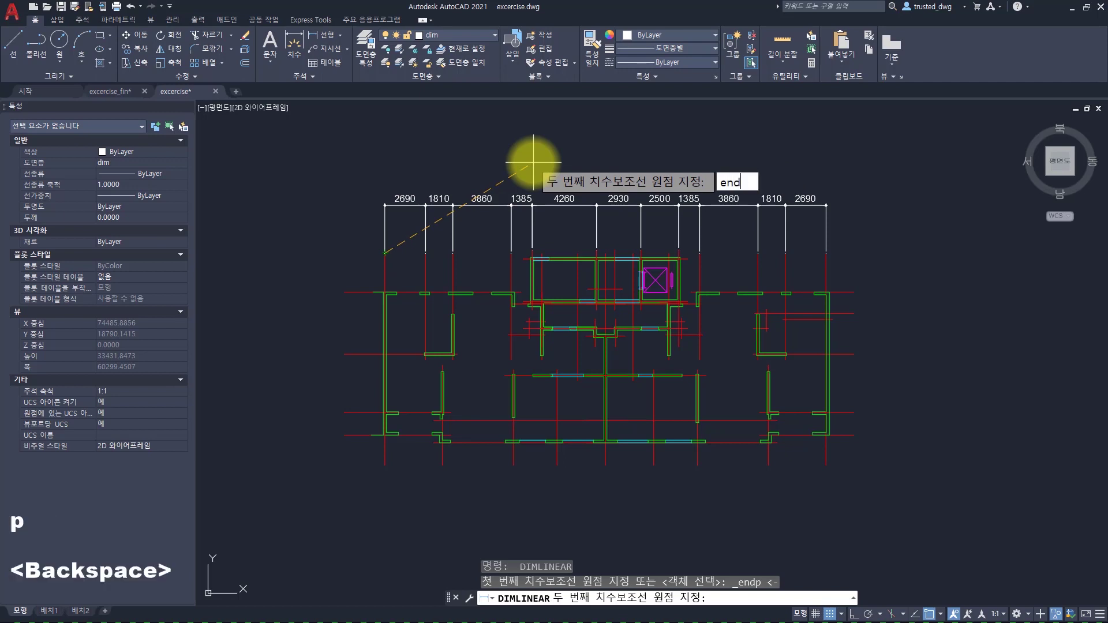
pyautogui.press('Return')
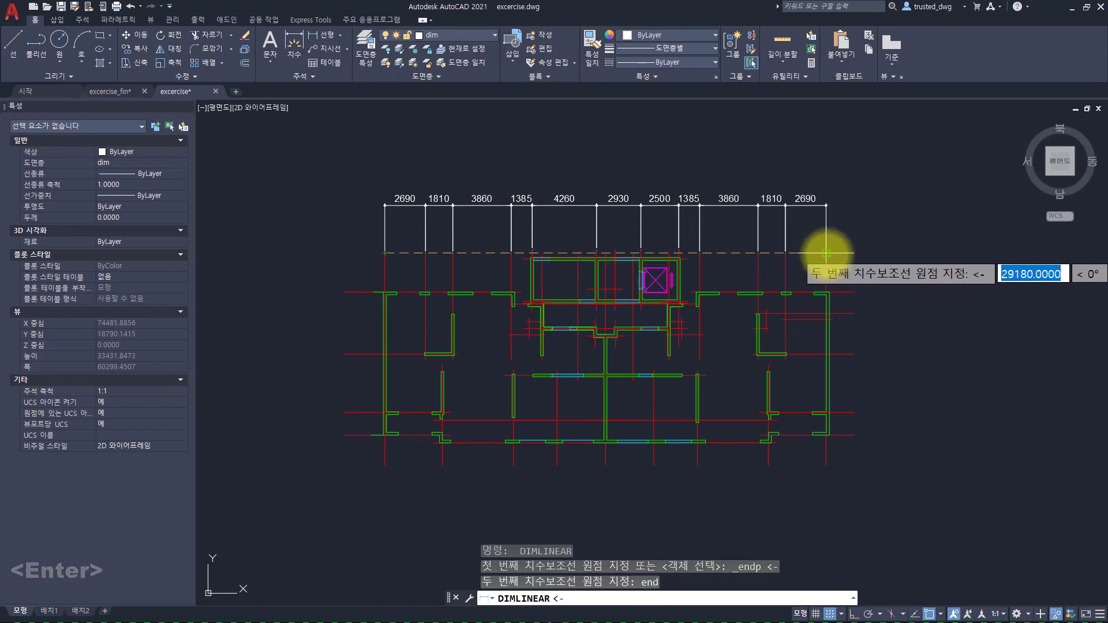
pyautogui.click(826, 252)
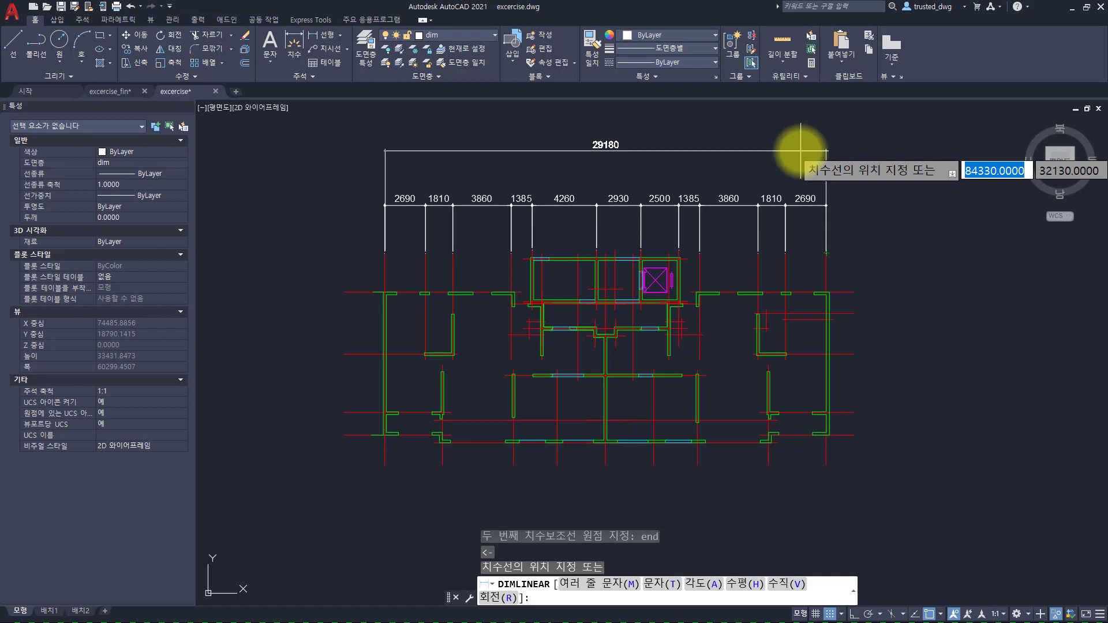
pyautogui.click(774, 175)
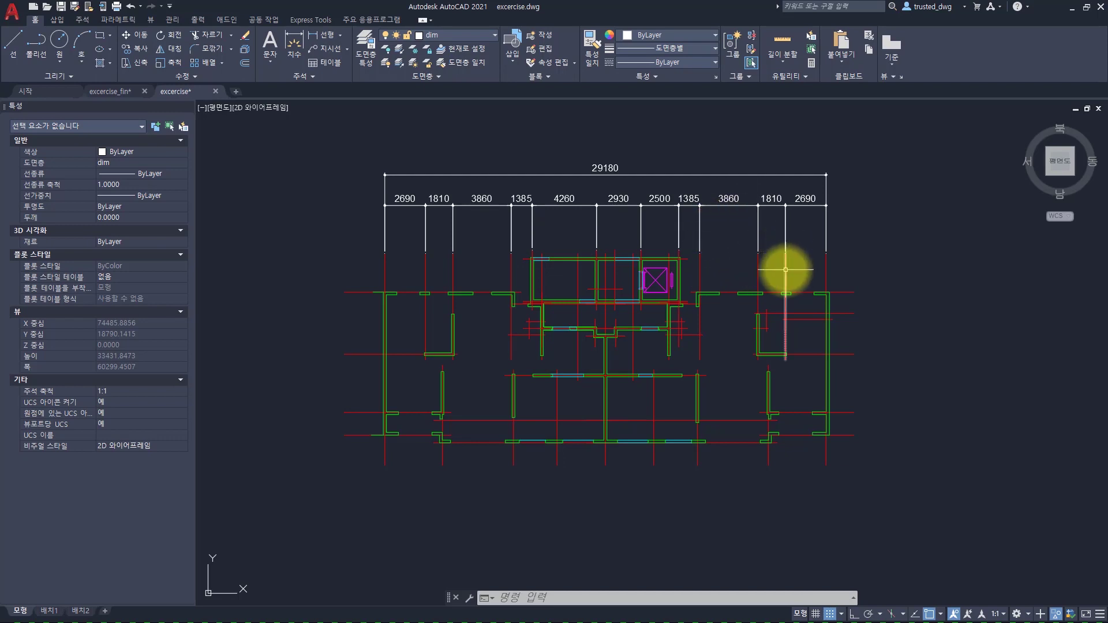
pyautogui.click(763, 197)
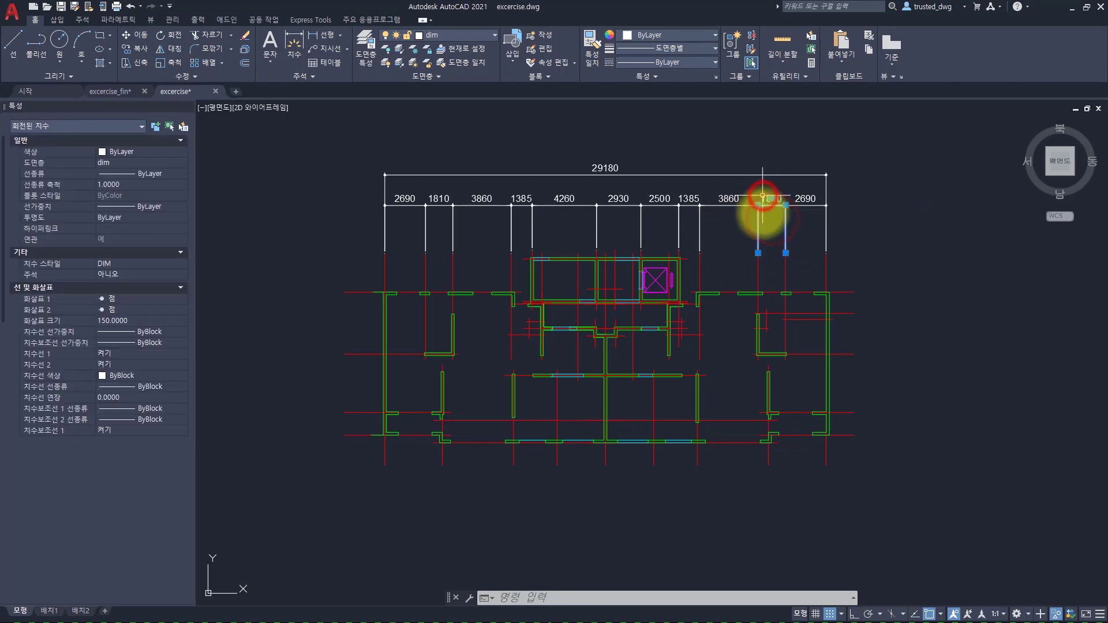
pyautogui.click(763, 197)
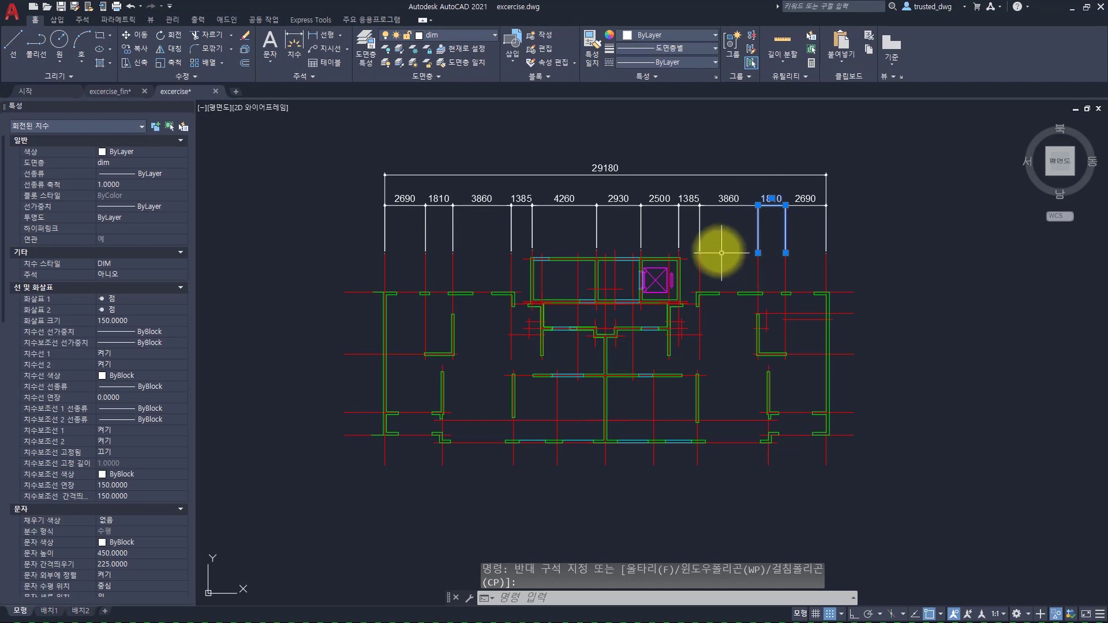
pyautogui.press('Escape')
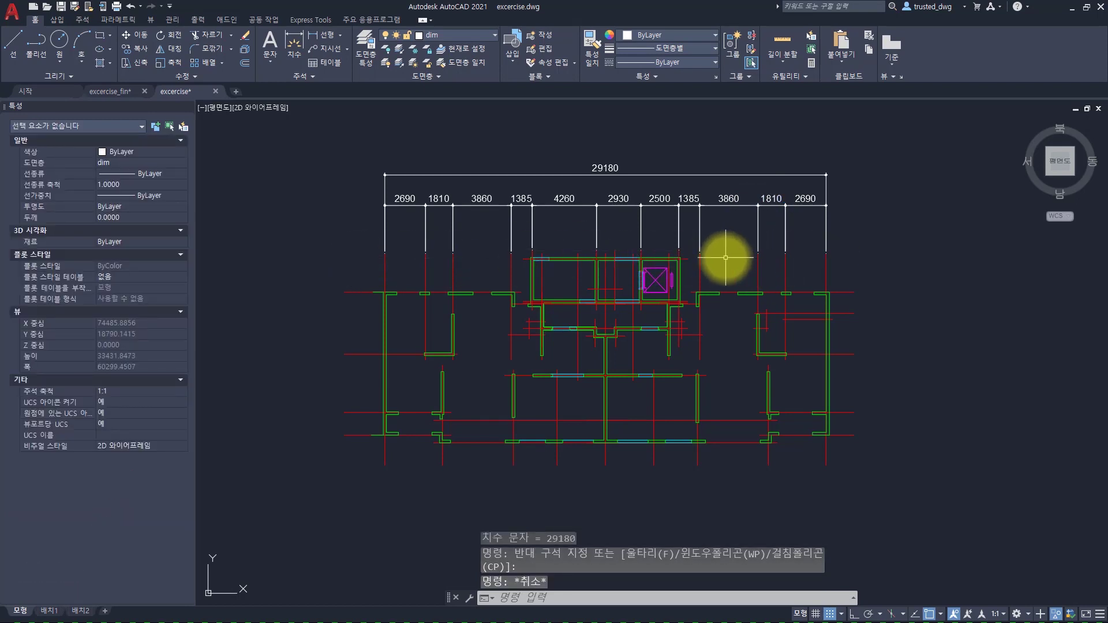
# Step: Try moving all the dimensions above the plan freely upward, and undo the move
pyautogui.click(869, 218)
pyautogui.click(350, 144)
pyautogui.moveTo(350, 144); pyautogui.dragTo(356, 198, button='middle')
pyautogui.write('m')
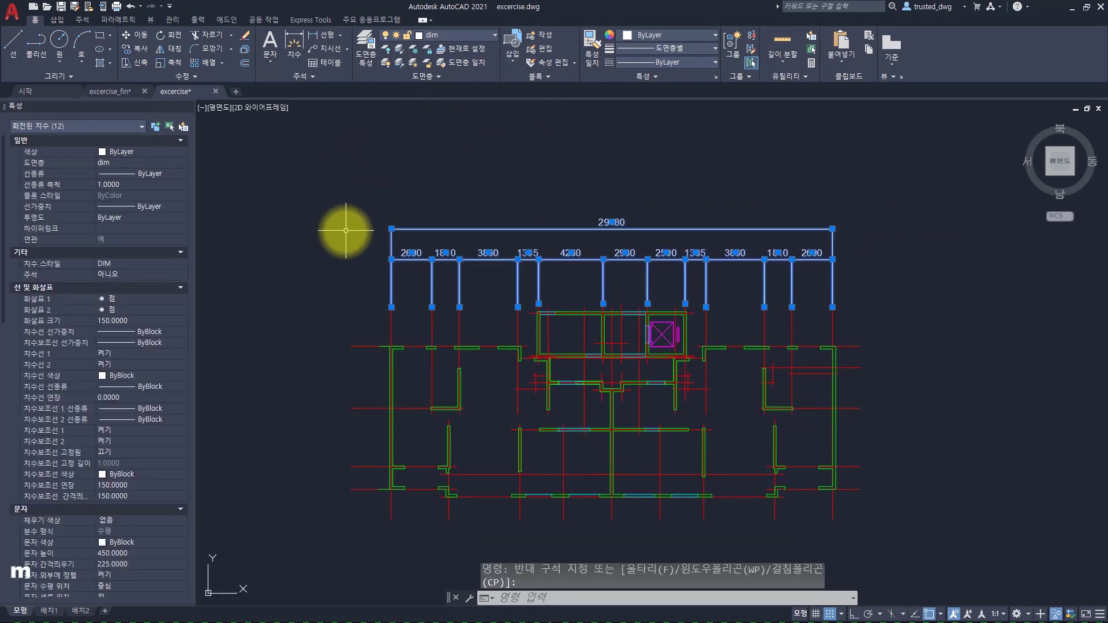
pyautogui.press('space')
pyautogui.click(324, 318)
pyautogui.click(316, 252)
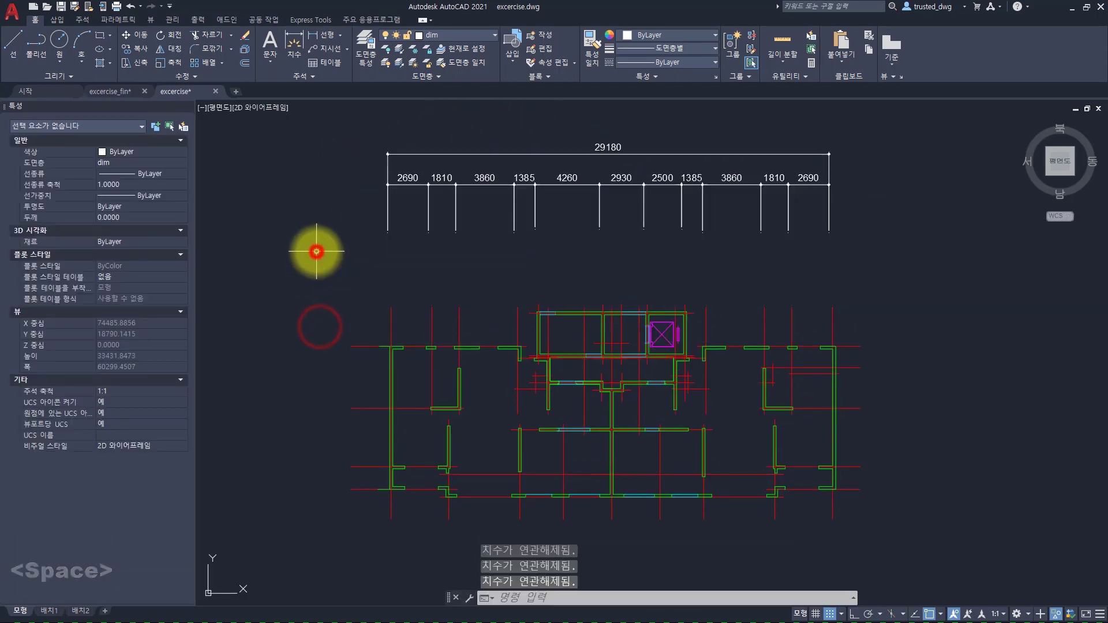
pyautogui.hotkey('ctrl', 'z')
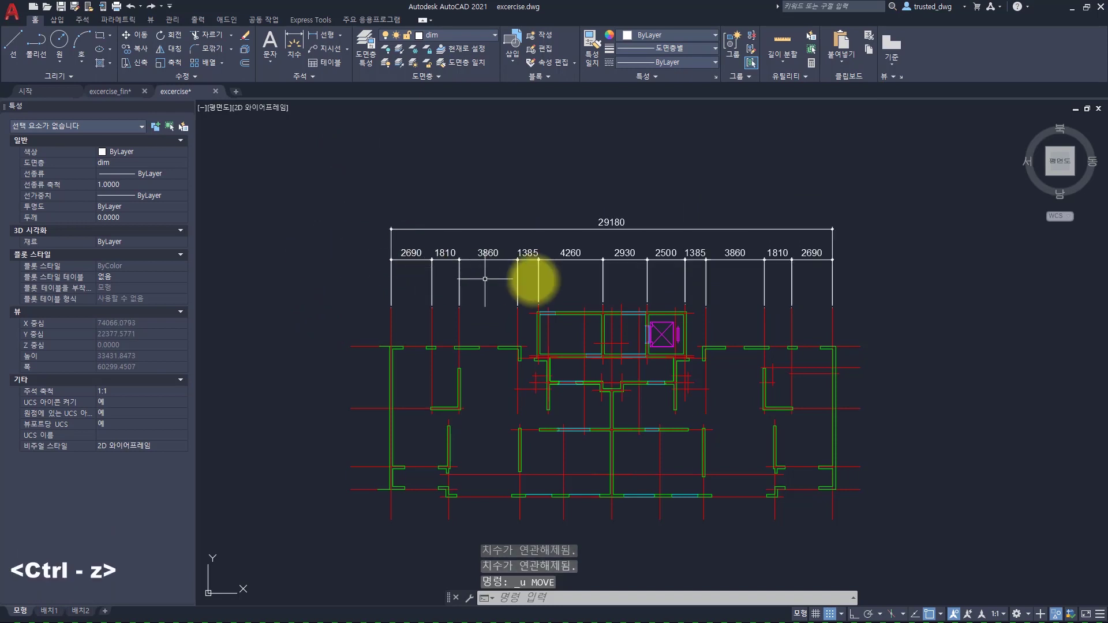
# Step: Move all the dimensions above the plan straight up, away from the grid lines, with Ortho mode on
pyautogui.click(844, 277)
pyautogui.click(366, 198)
pyautogui.write('m')
pyautogui.press('space')
pyautogui.press('F8')
pyautogui.click(345, 244)
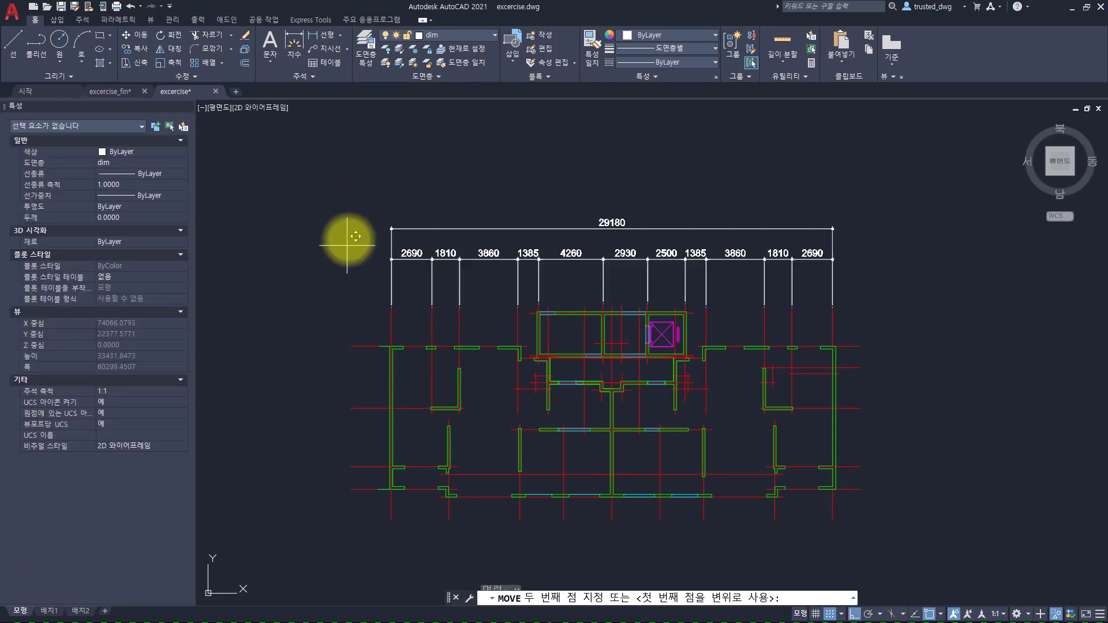
pyautogui.click(338, 166)
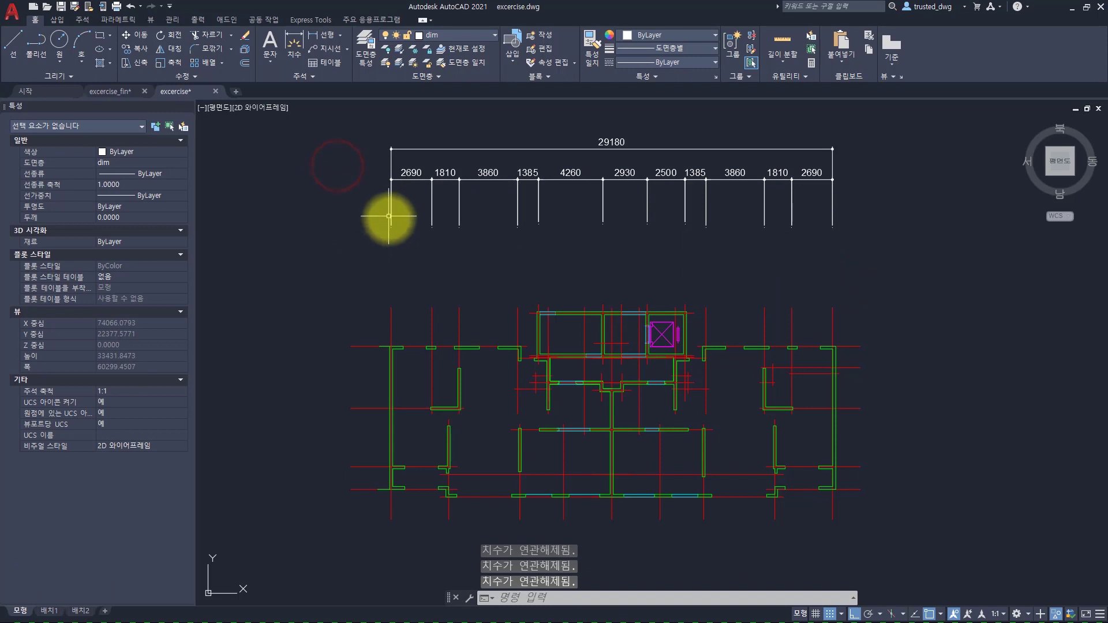
# Step: Move the second vertical grid line from the left sideways to check whether the leftmost 2690 dimension follows, and undo that move
pyautogui.click(408, 172)
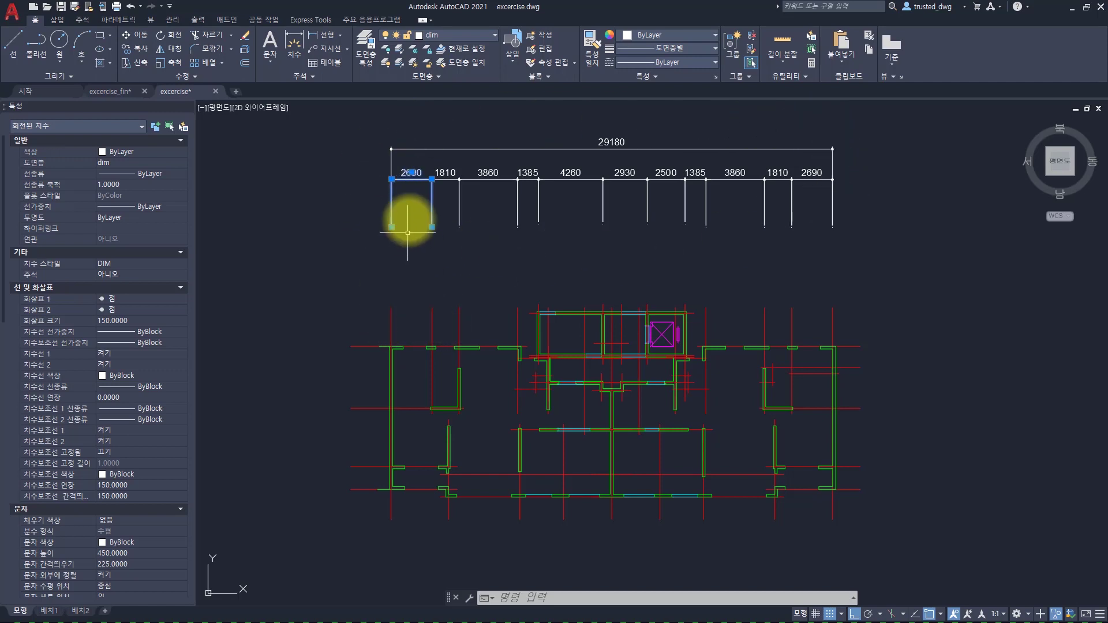
pyautogui.press('Escape')
pyautogui.click(430, 316)
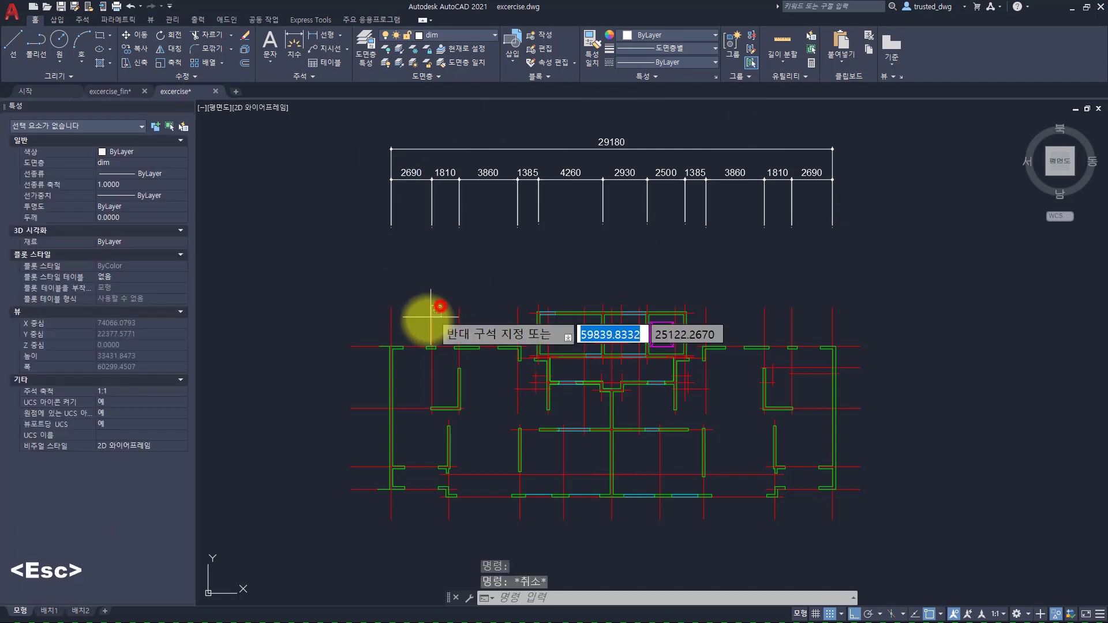
pyautogui.click(436, 317)
pyautogui.write('m')
pyautogui.press('space')
pyautogui.click(470, 280)
pyautogui.click(445, 280)
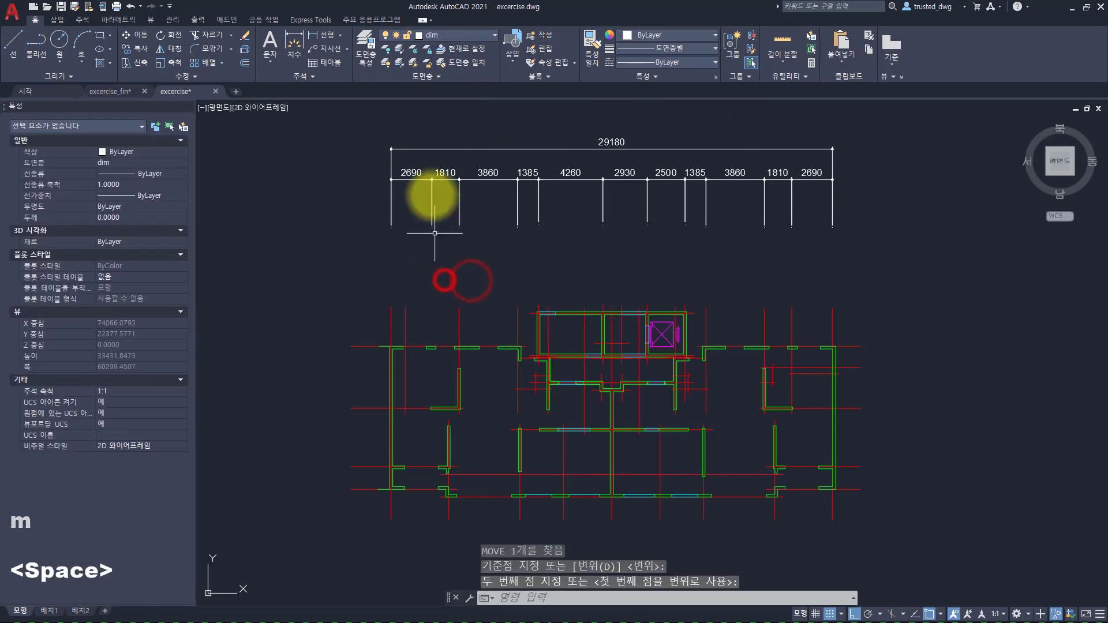
pyautogui.click(423, 156)
pyautogui.click(413, 187)
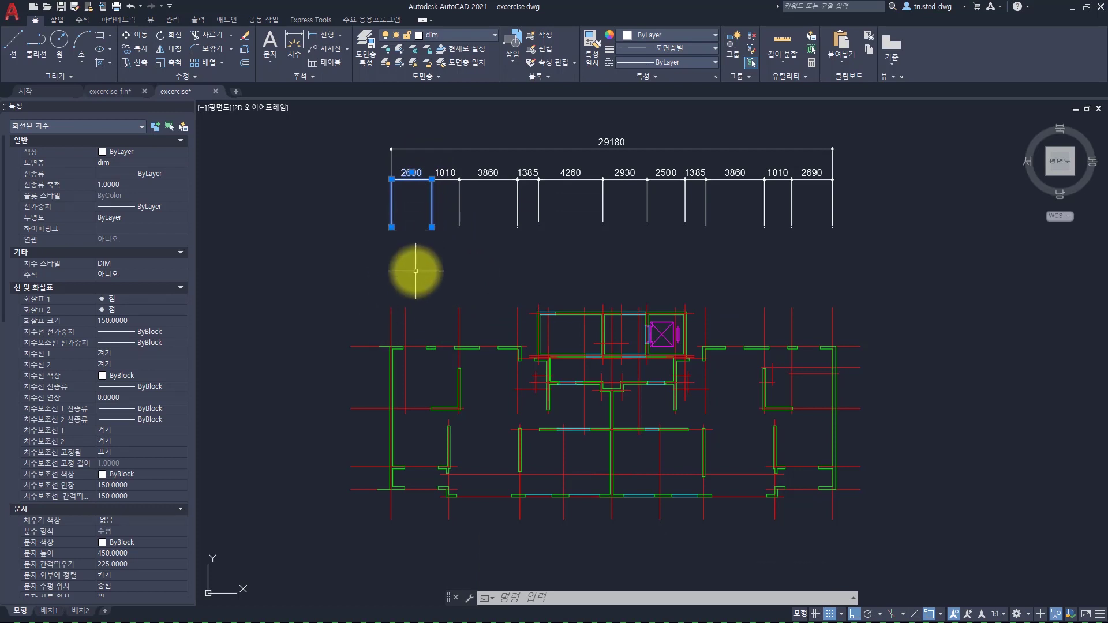
pyautogui.hotkey('ctrl', 'z')
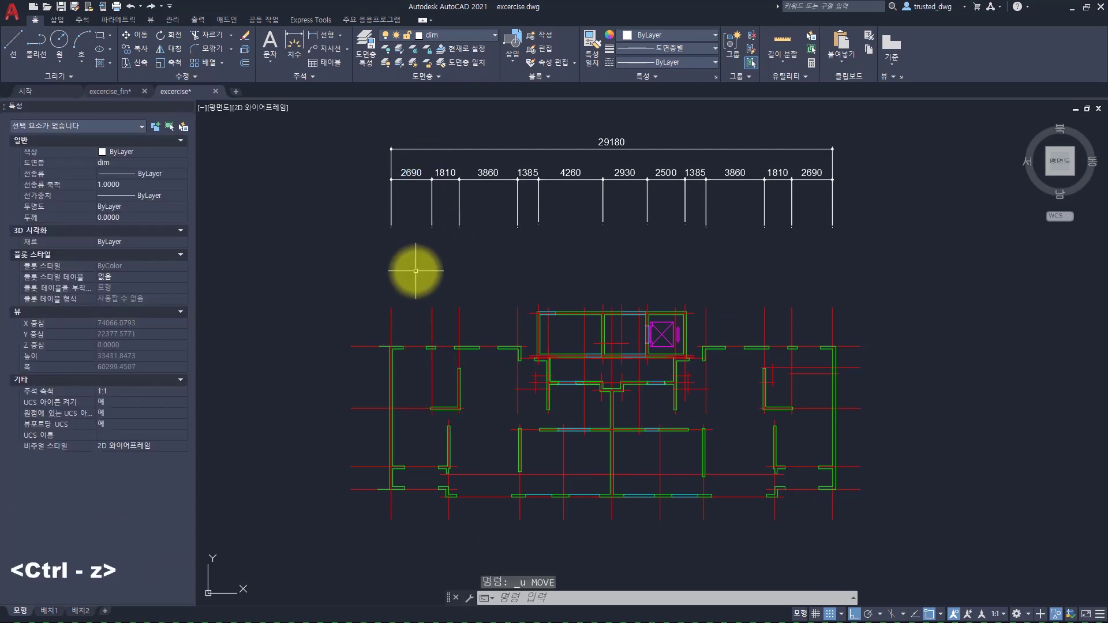
pyautogui.press('Escape')
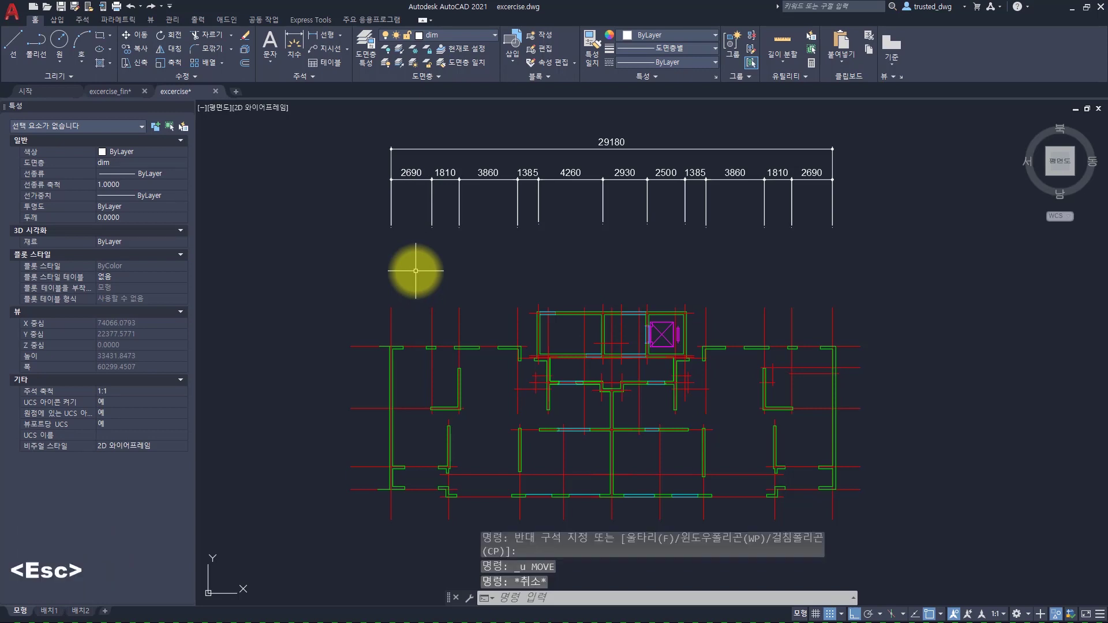
# Step: Draw a horizontal guide line just below the dimensions' extension lines, spanning beyond both ends of the dimension chain
pyautogui.scroll(2, 425, 214)
pyautogui.moveTo(328, 229); pyautogui.dragTo(301, 240, button='middle')
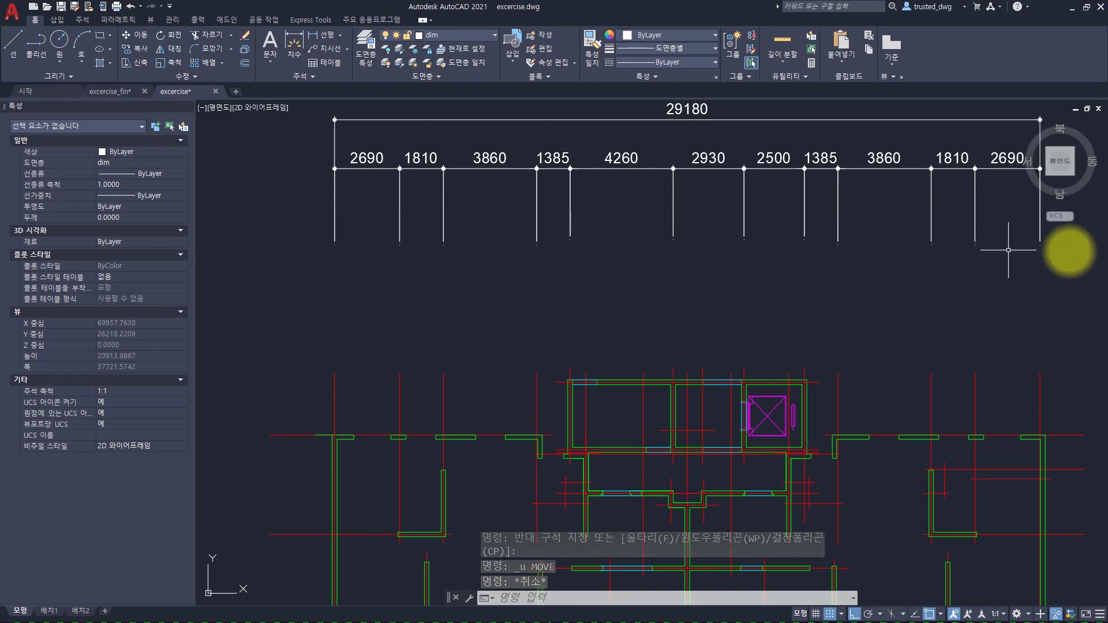
pyautogui.write('l')
pyautogui.press('space')
pyautogui.click(268, 260)
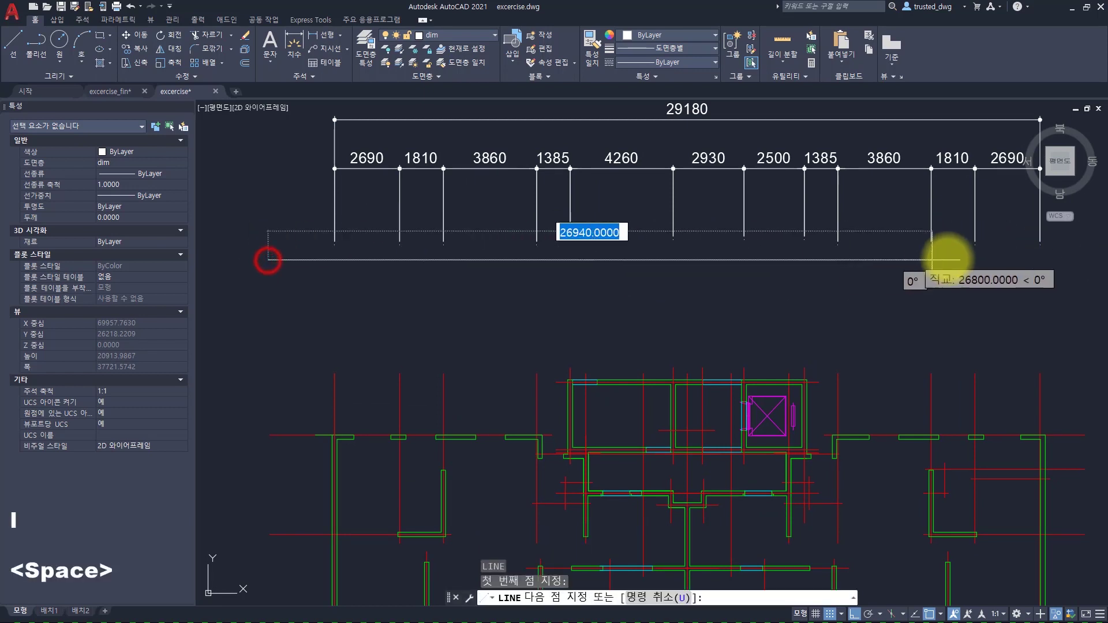
pyautogui.click(1075, 276)
pyautogui.press('space')
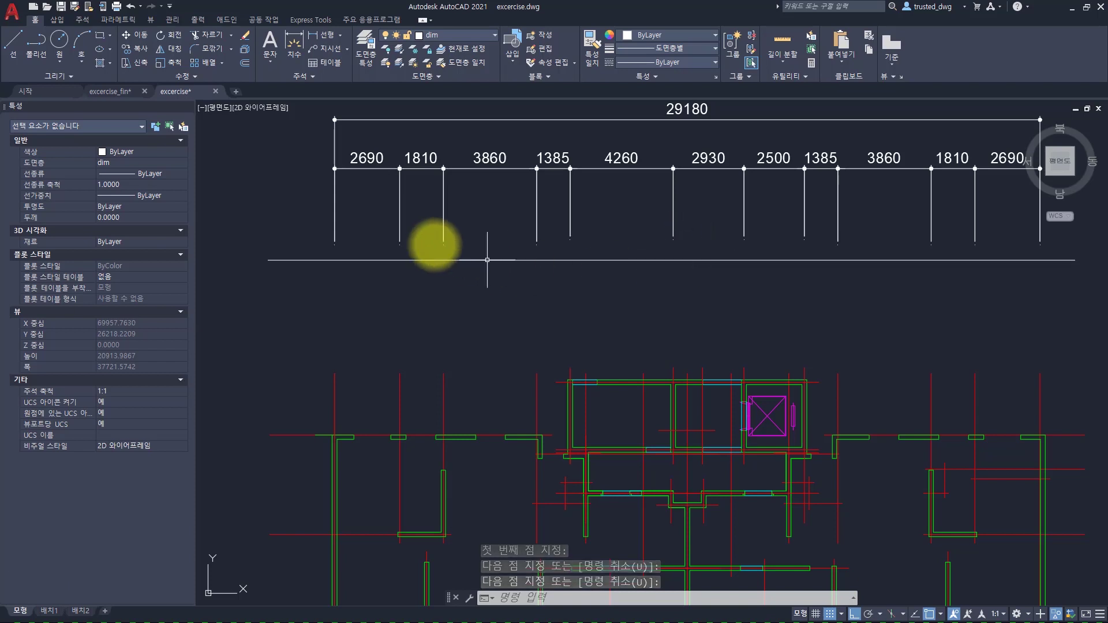
# Step: Stretch the extension line origins of the overall and leftmost 2690 dimensions down to the horizontal guide line
pyautogui.click(358, 249)
pyautogui.click(299, 227)
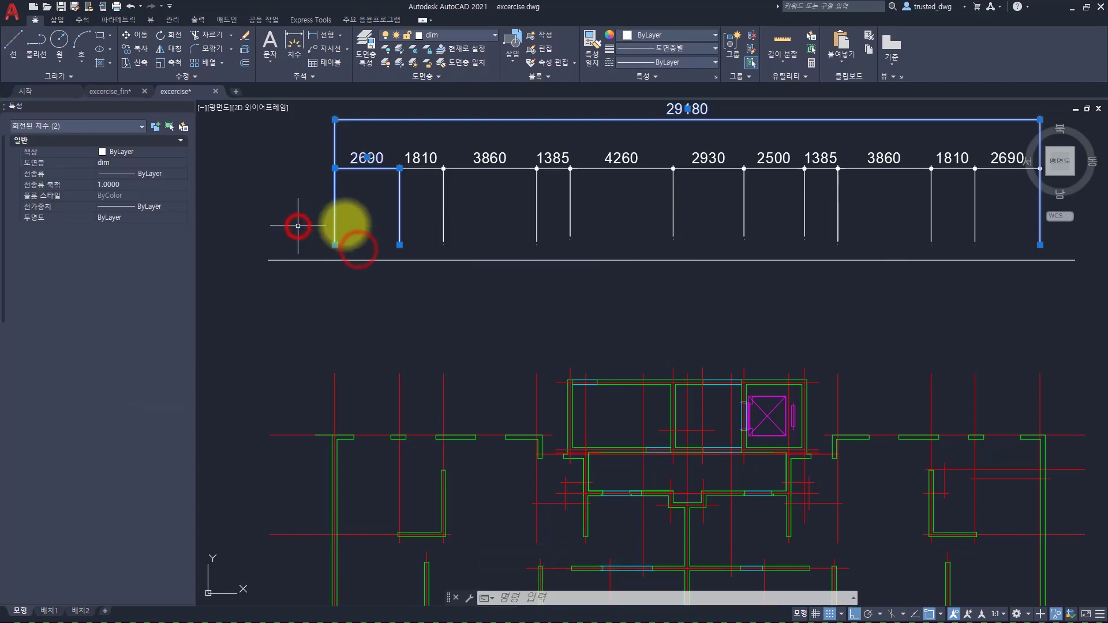
pyautogui.click(335, 245)
pyautogui.click(335, 260)
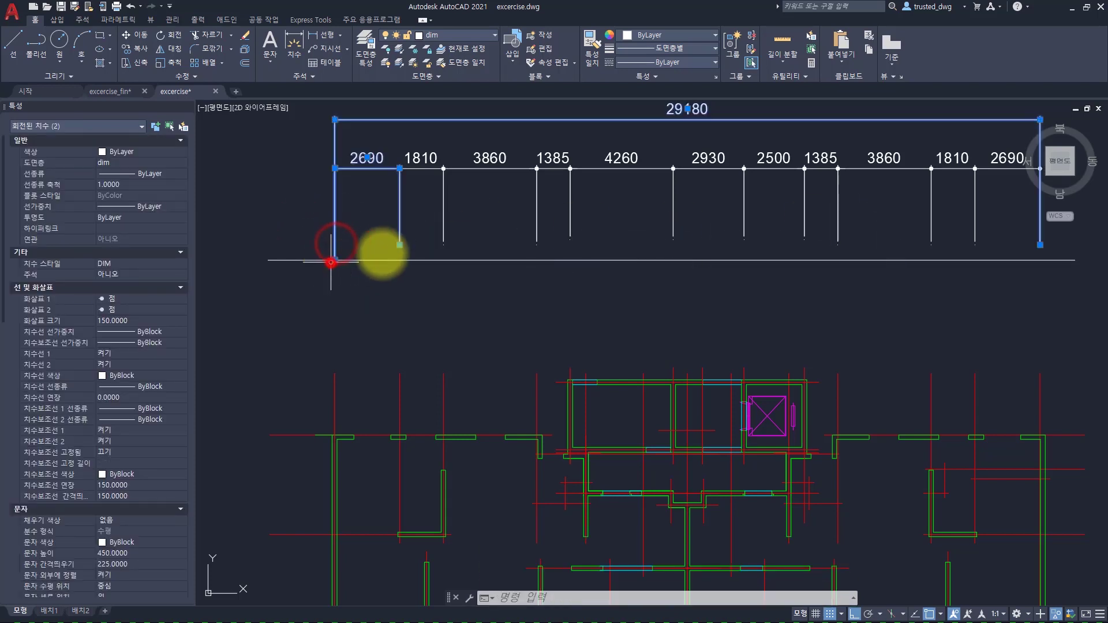
pyautogui.click(398, 245)
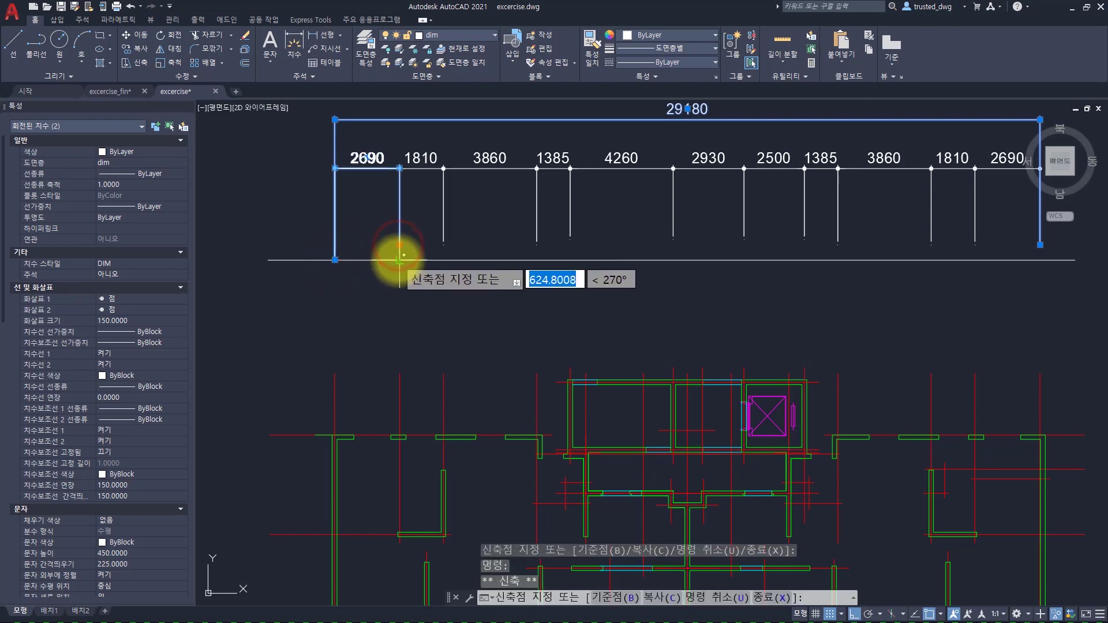
pyautogui.click(398, 259)
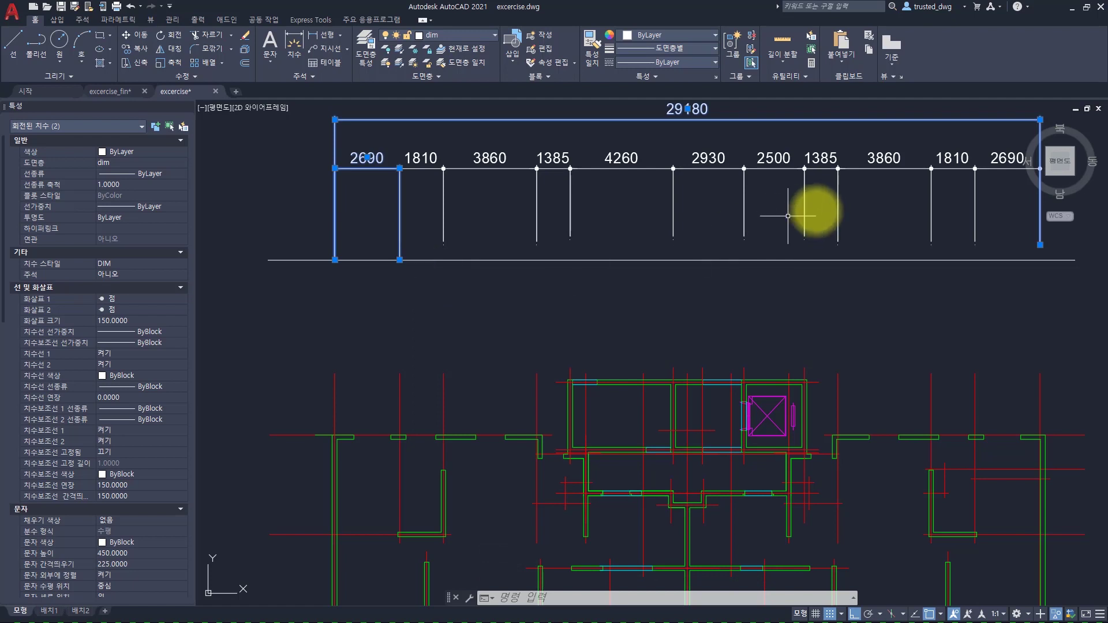
# Step: Select all the dimensions and stretch the extension origins at the third and fourth grid lines down to the guide line
pyautogui.click(981, 222)
pyautogui.click(351, 208)
pyautogui.click(469, 245)
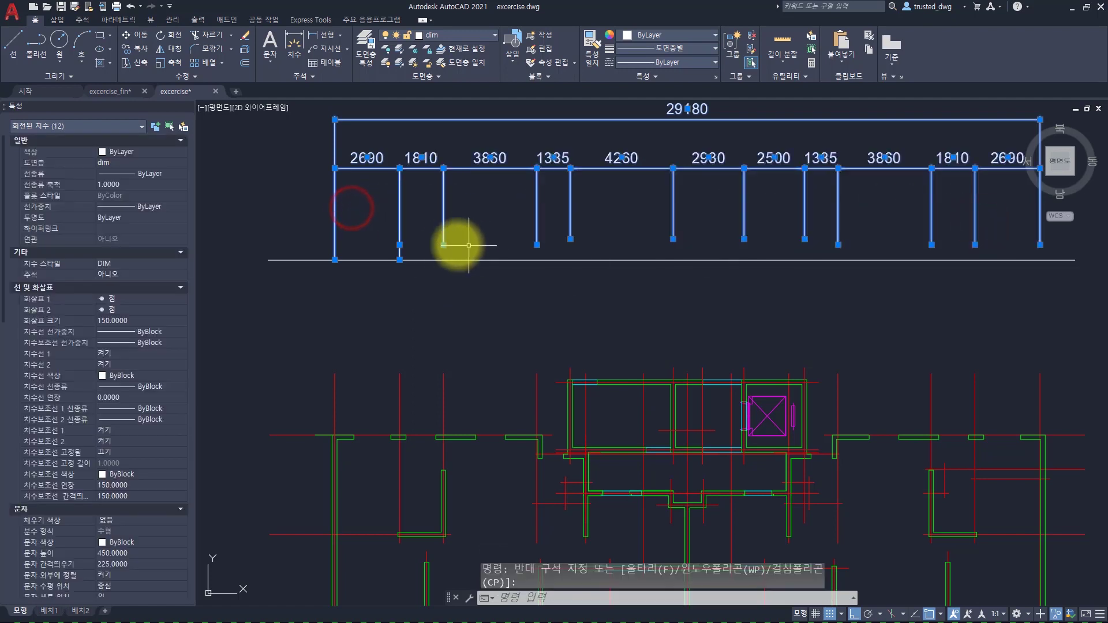
pyautogui.click(443, 260)
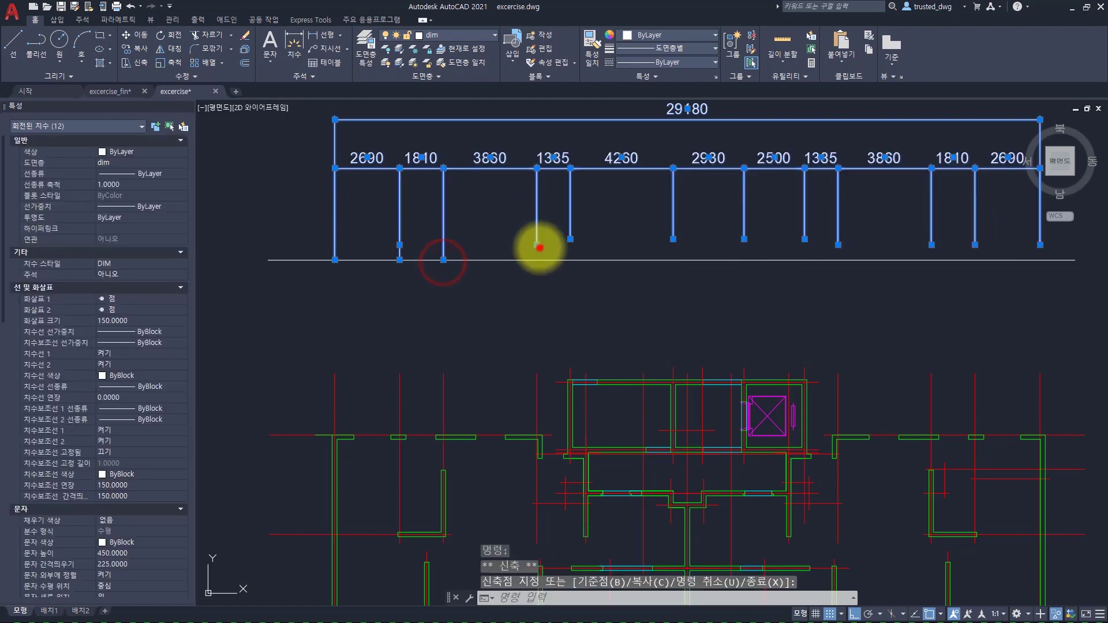
pyautogui.click(536, 259)
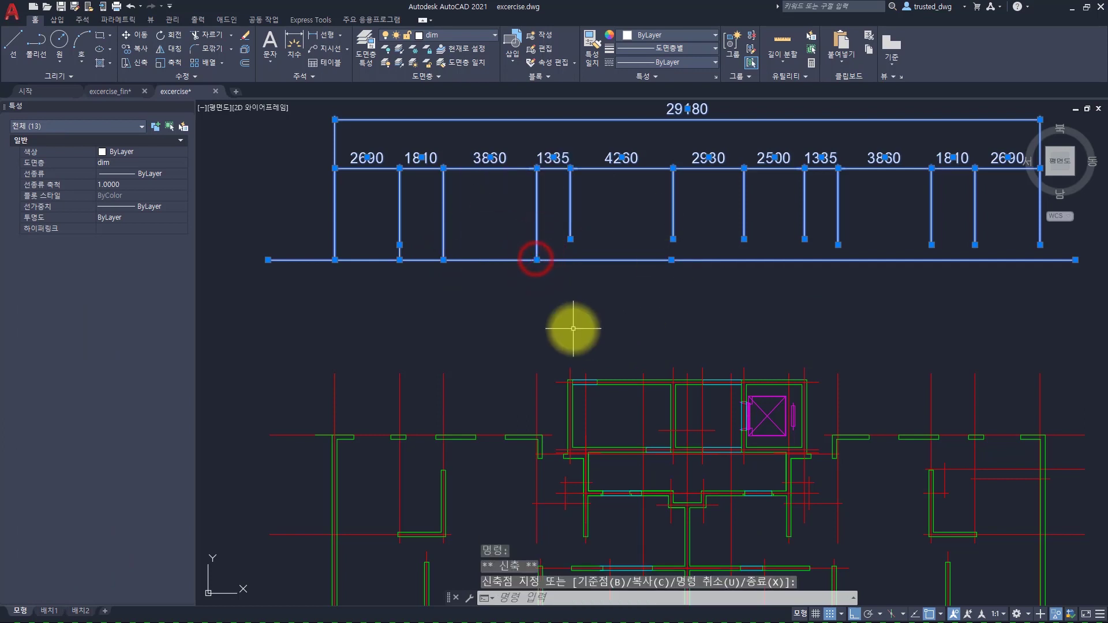
pyautogui.press('Escape')
pyautogui.press('Escape')
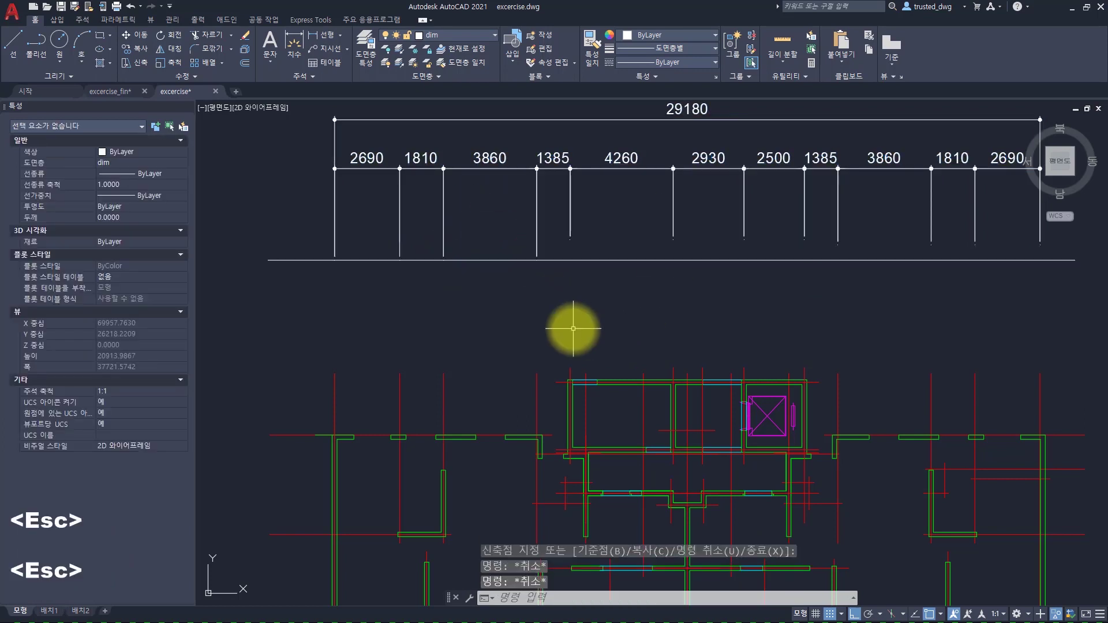
# Step: Undo the extension line stretches, the guide line and the upward move of the dimensions
pyautogui.hotkey('ctrl', 'z')
pyautogui.hotkey('ctrl', 'z')
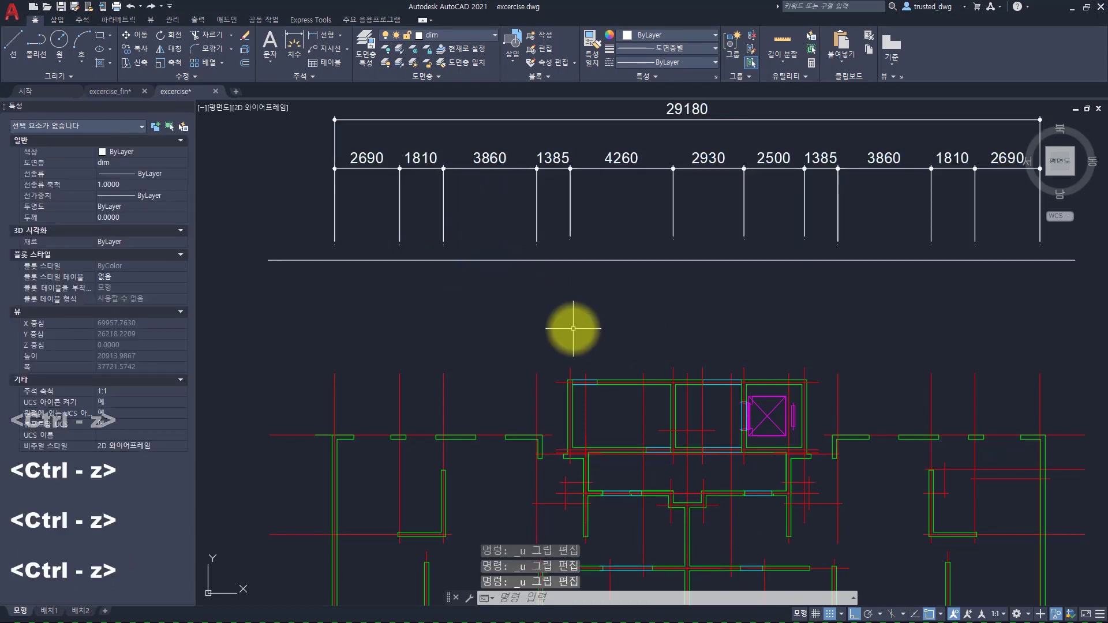
pyautogui.hotkey('ctrl', 'z')
pyautogui.hotkey('ctrl', 'z')
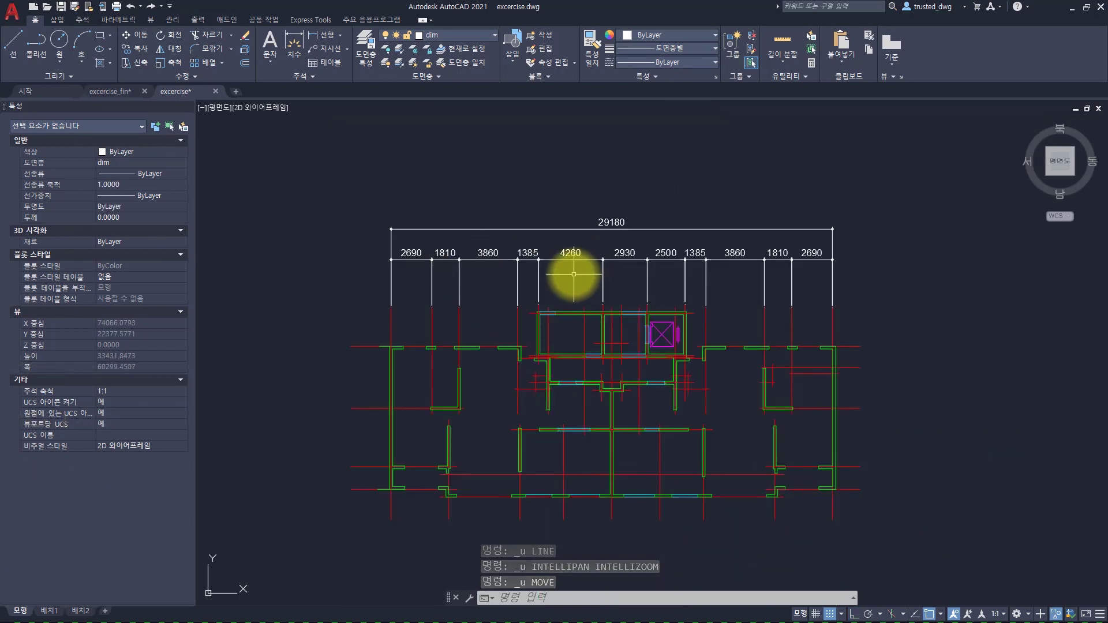
pyautogui.press('Escape')
pyautogui.press('Escape')
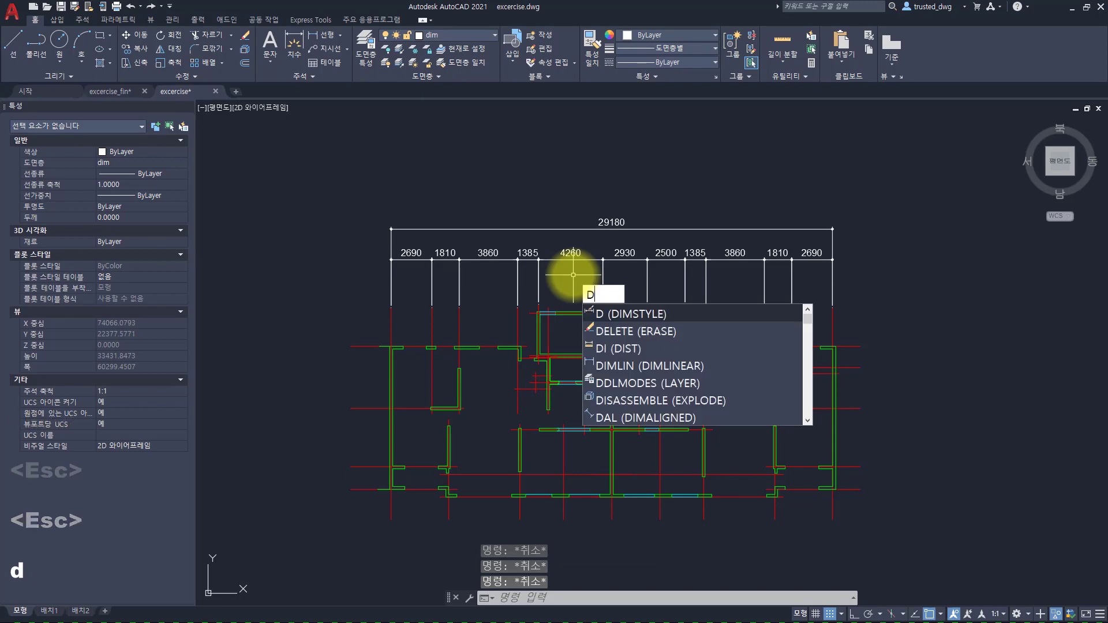
# Step: Modify the DIM dimension style to use fixed-length extension lines with a length of 1200
pyautogui.press('space')
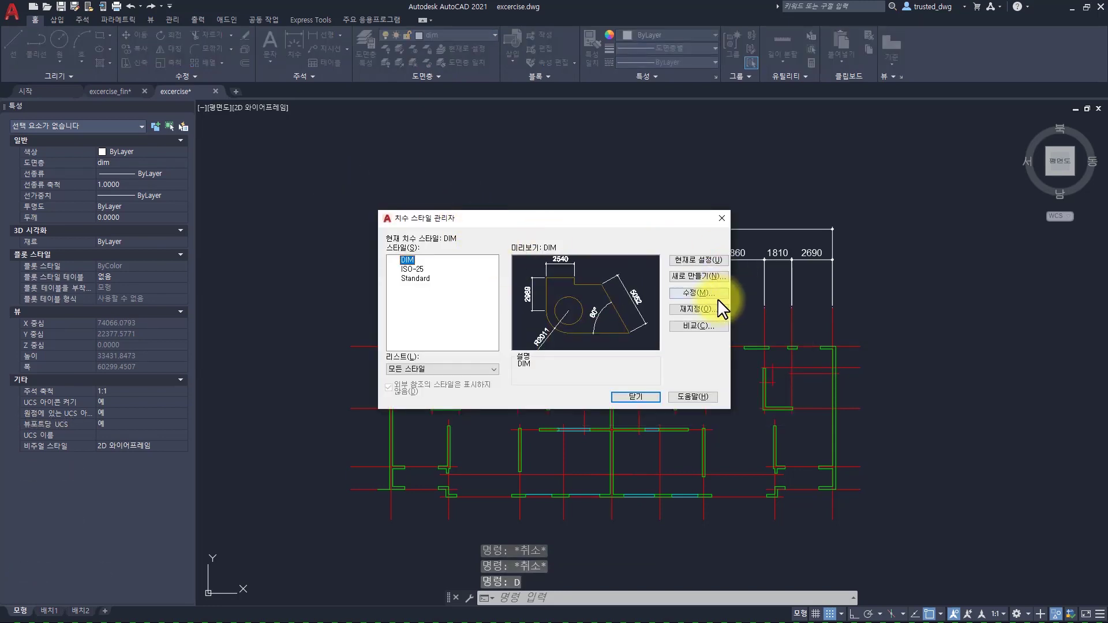
pyautogui.click(699, 292)
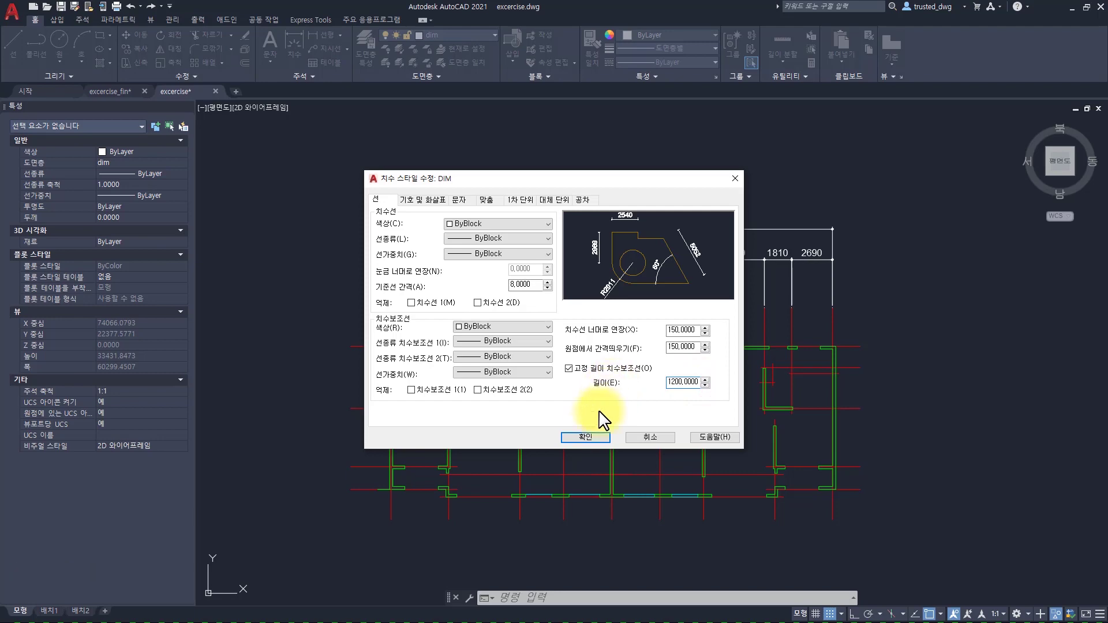
pyautogui.click(587, 437)
pyautogui.click(628, 398)
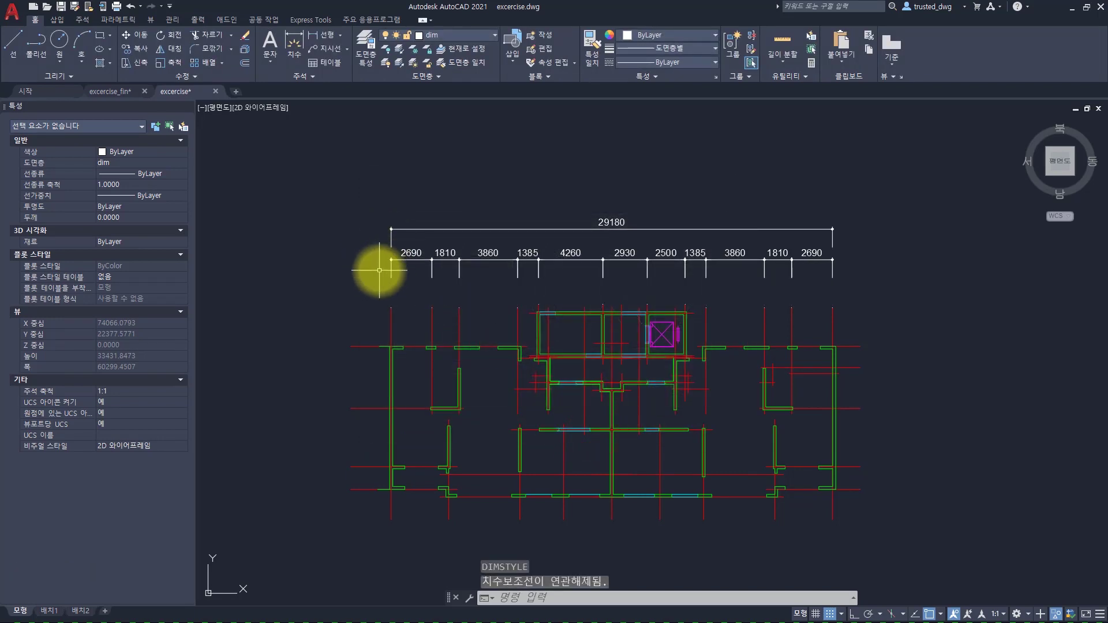
# Step: Measure the overall dimension's left extension line from its lower end up to the dimension line
pyautogui.scroll(6, 391, 248)
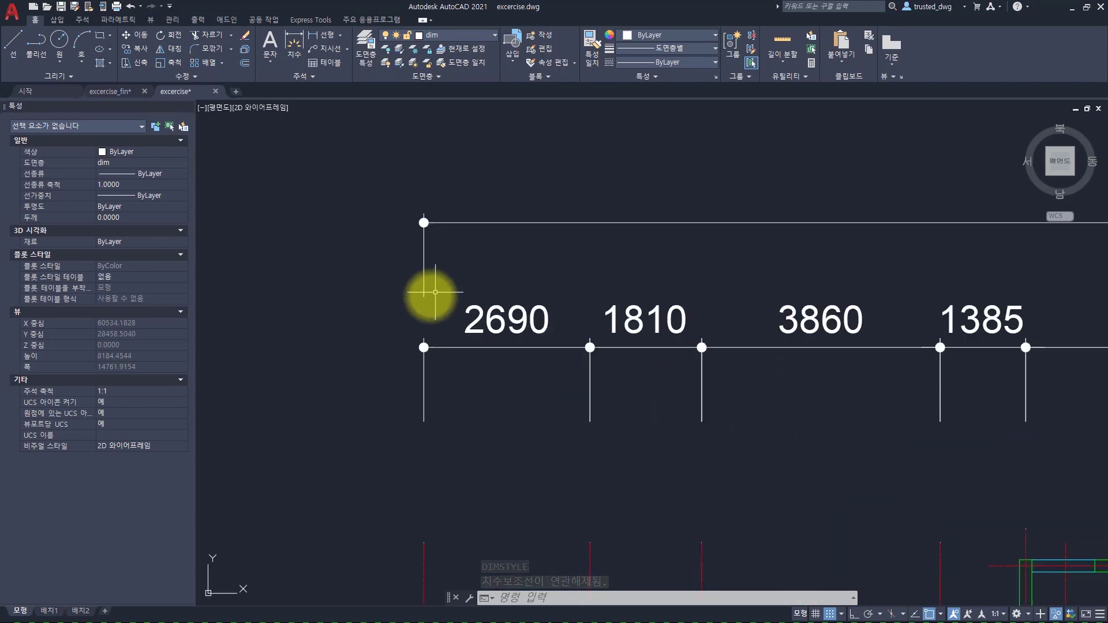
pyautogui.scroll(10, 427, 224)
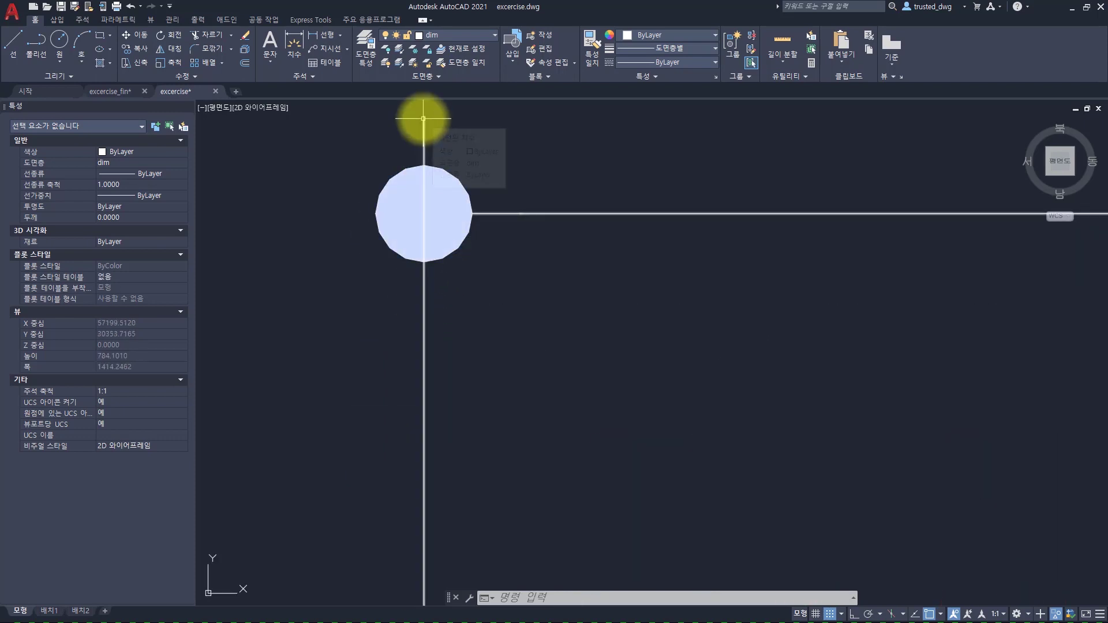
pyautogui.scroll(-2, 452, 209)
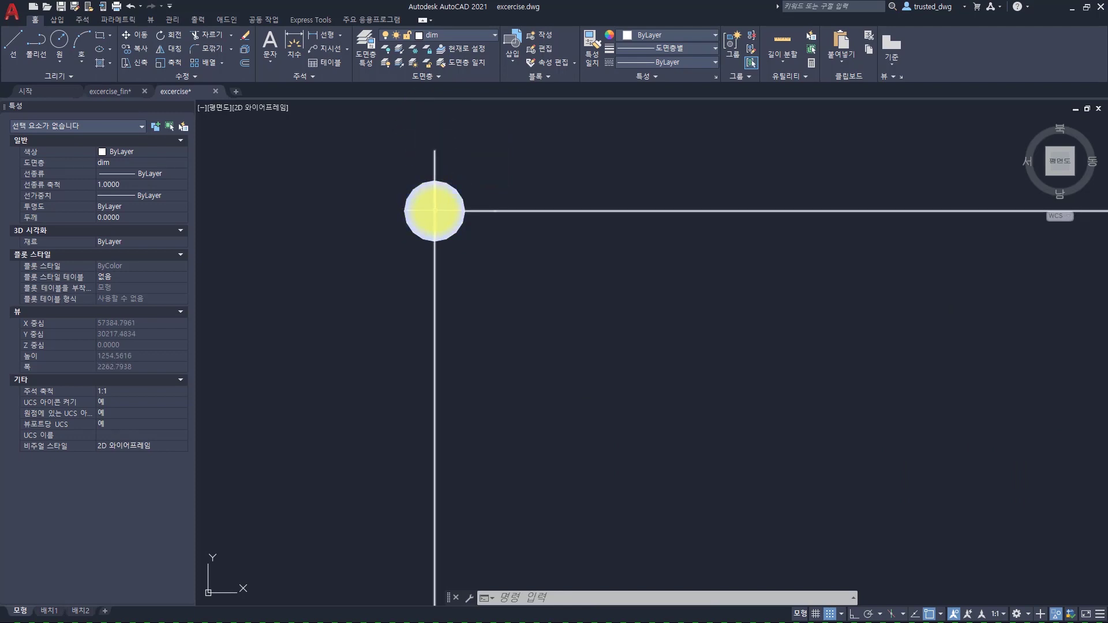
pyautogui.scroll(-2, 434, 211)
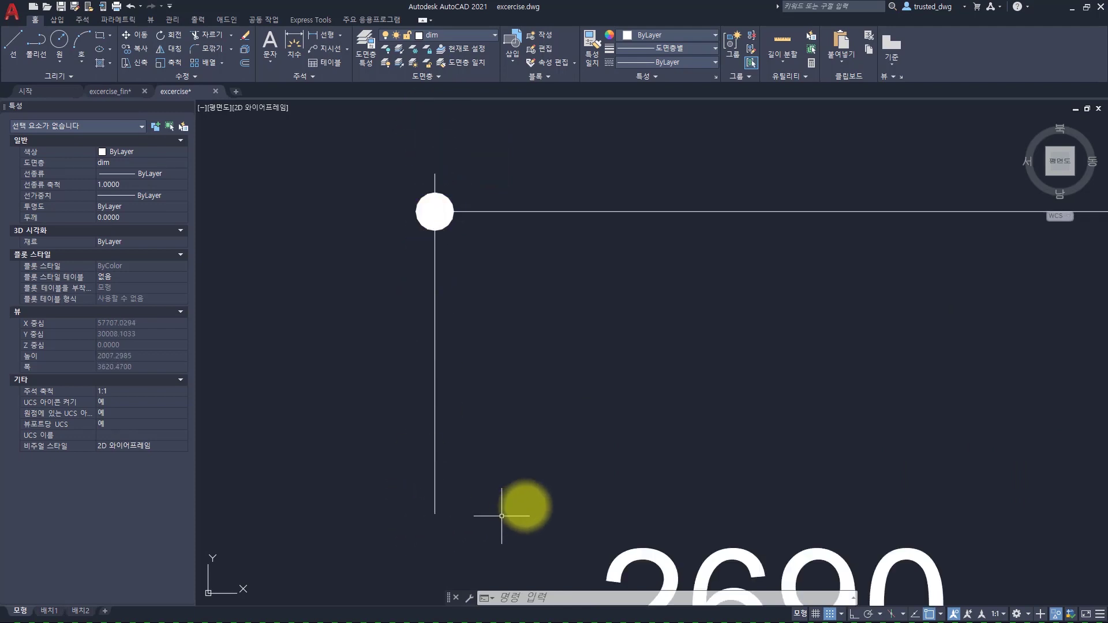
pyautogui.press('space')
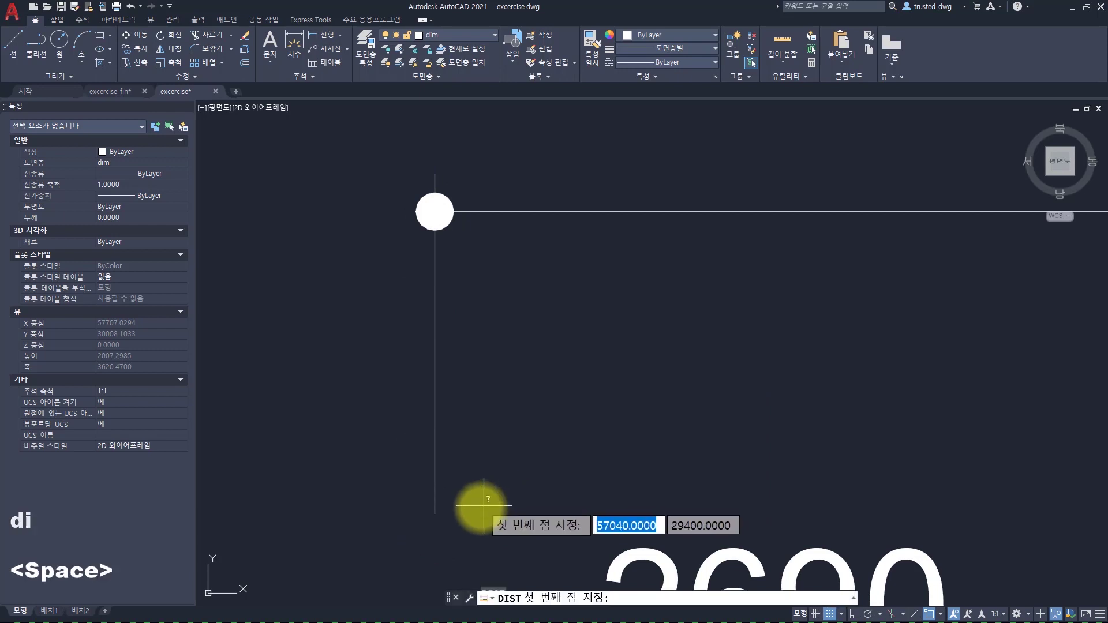
pyautogui.click(435, 512)
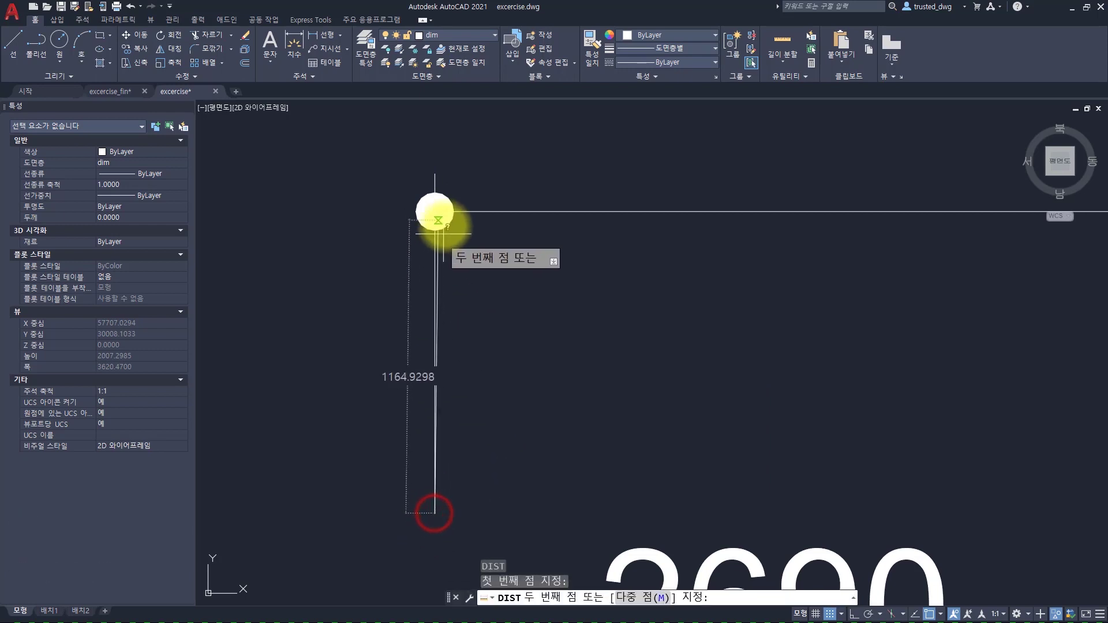
pyautogui.click(434, 212)
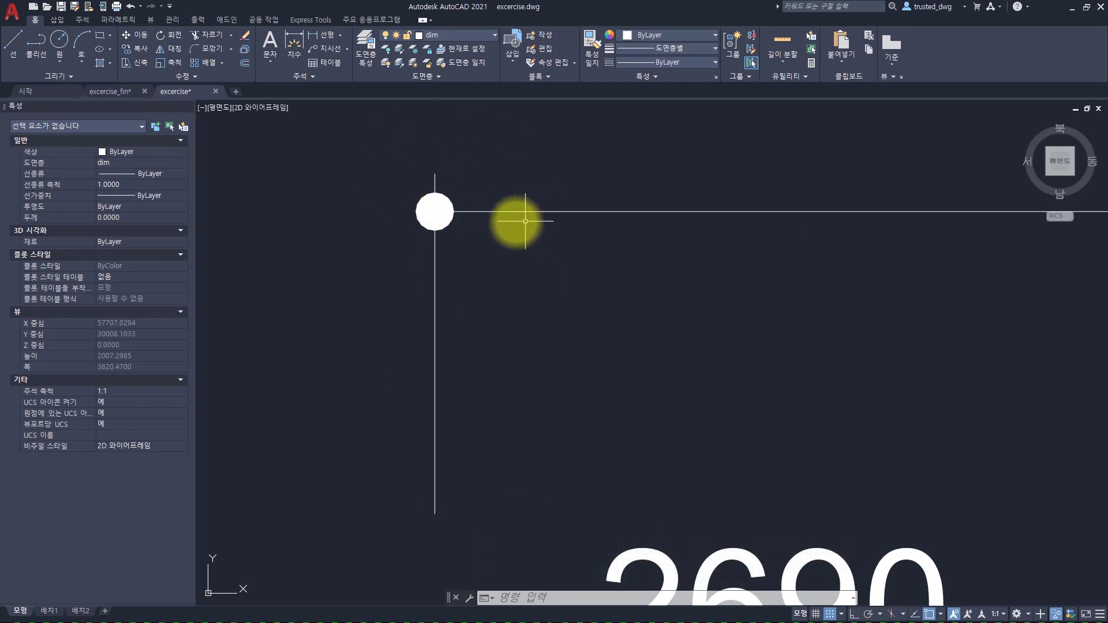
# Step: Select the overall dimension, examine its fixed extension line settings and origin points, and clear the selection
pyautogui.click(515, 196)
pyautogui.click(498, 221)
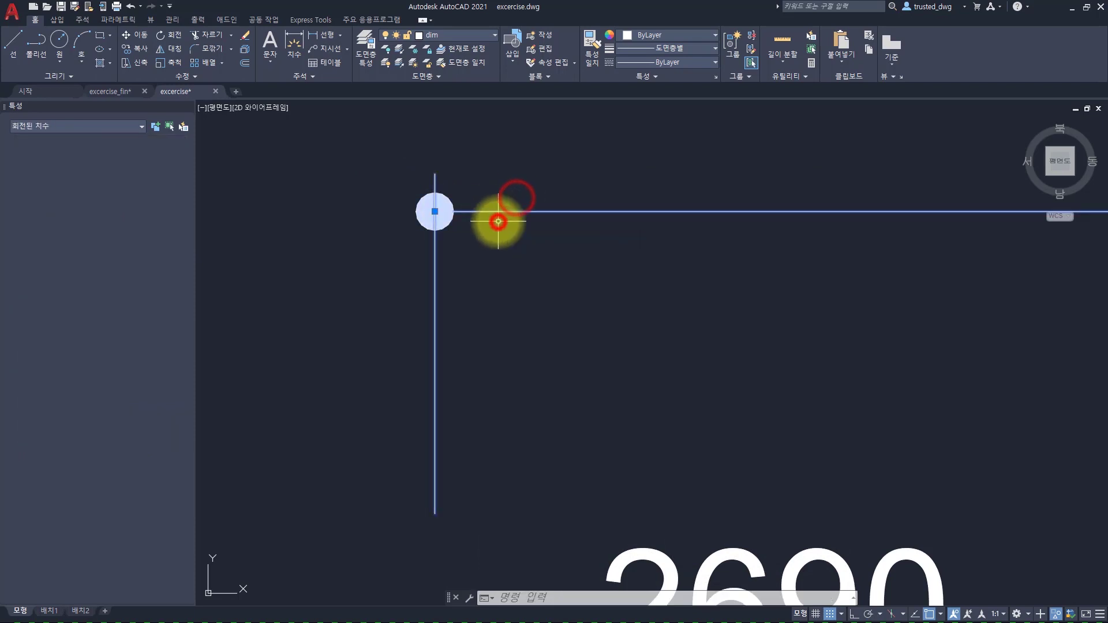
pyautogui.click(467, 283)
pyautogui.click(430, 301)
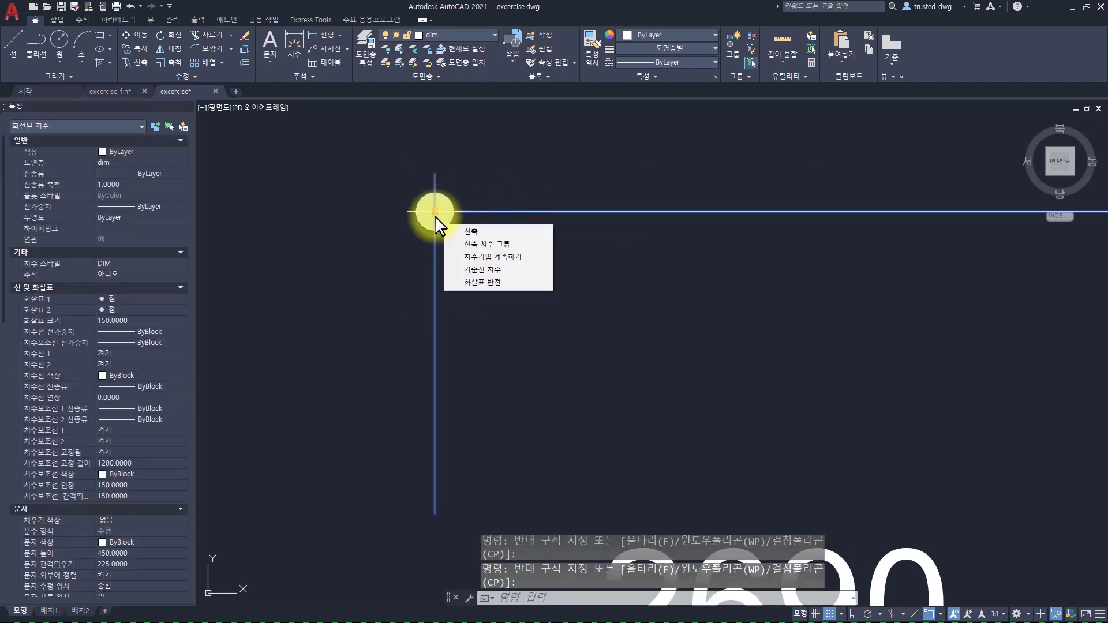
pyautogui.click(434, 212)
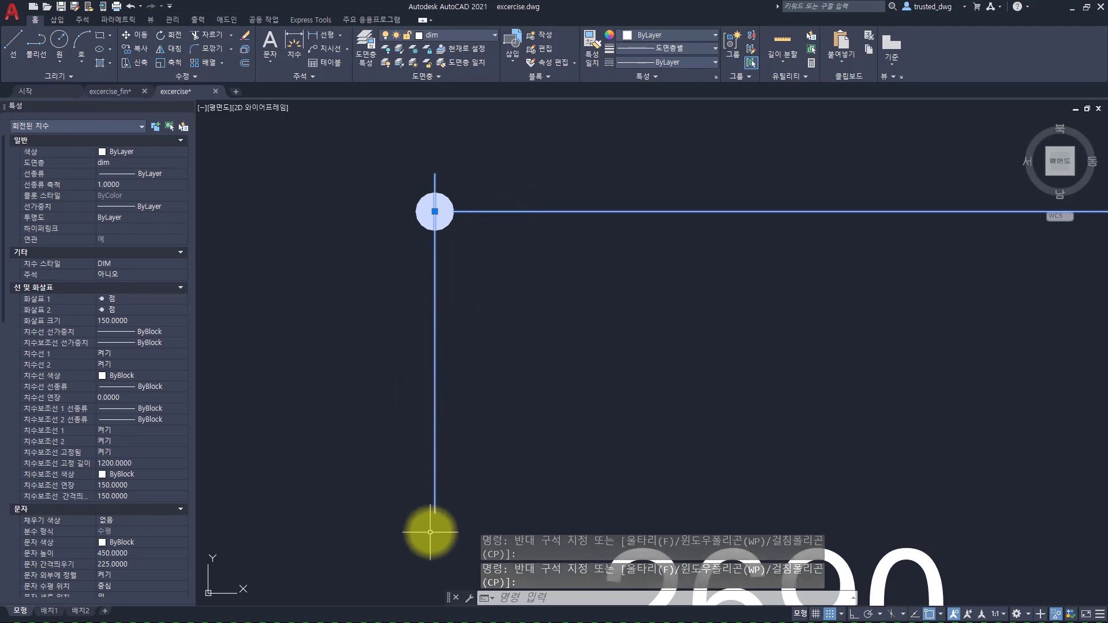
pyautogui.scroll(-5, 537, 282)
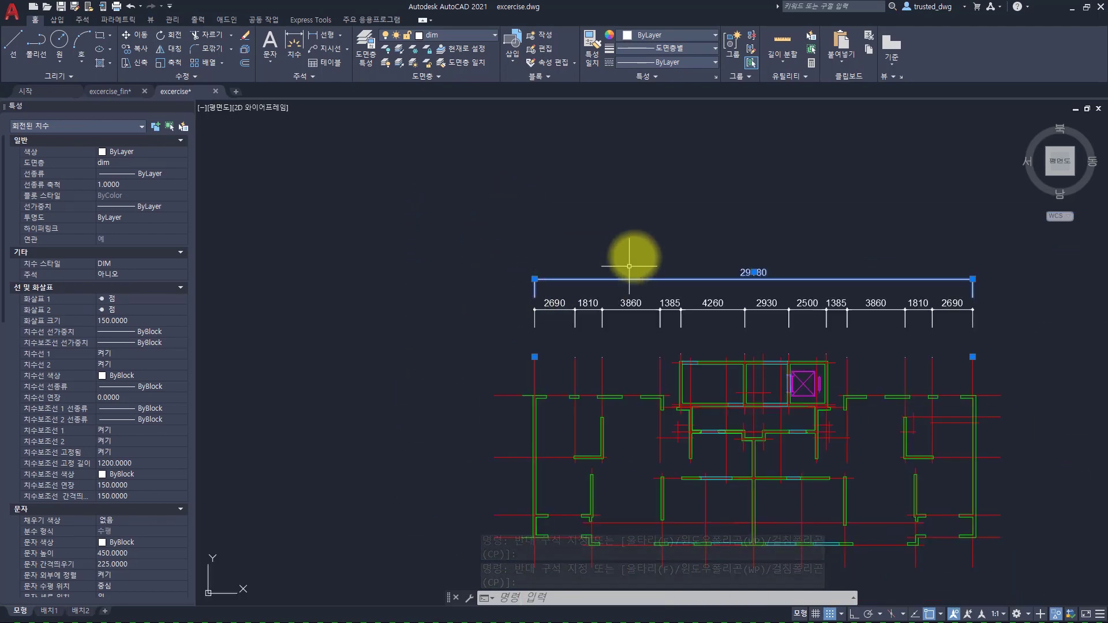
pyautogui.moveTo(664, 263); pyautogui.dragTo(609, 263, button='middle')
pyautogui.press('Escape')
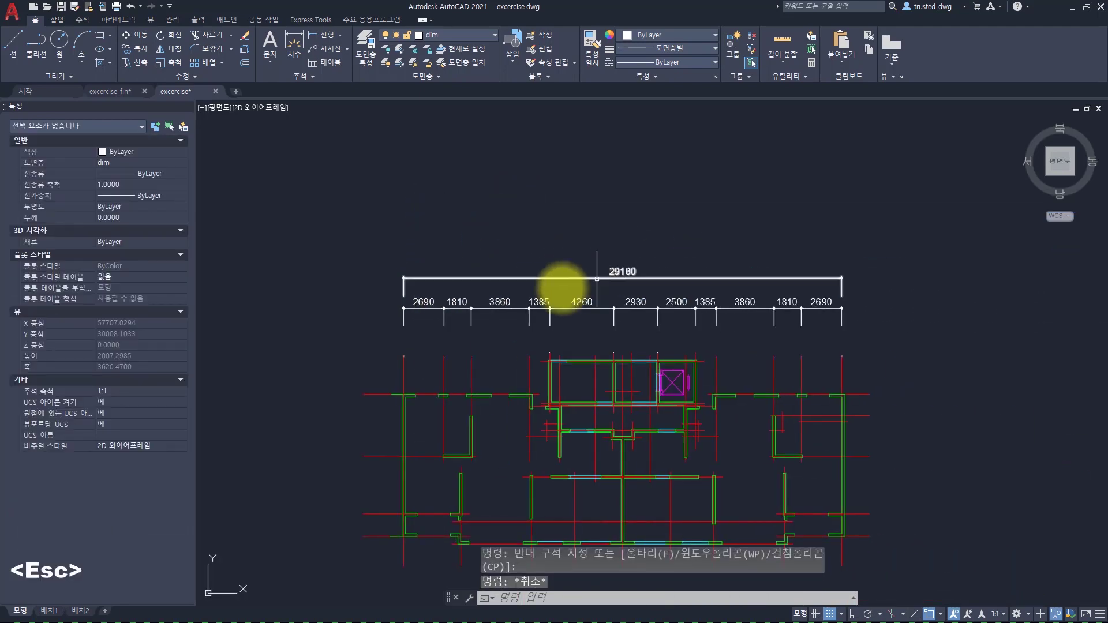
# Step: Try moving the second vertical grid line to the left to test the associated dimensions, and undo the move
pyautogui.scroll(2, 527, 289)
pyautogui.scroll(-2, 520, 286)
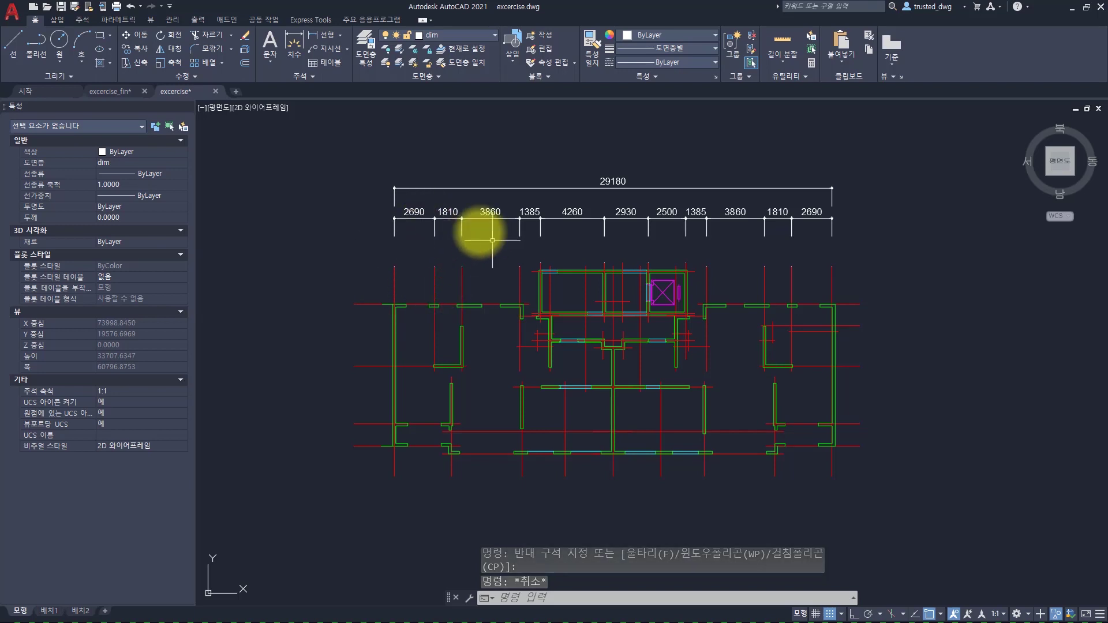
pyautogui.click(434, 280)
pyautogui.write('m')
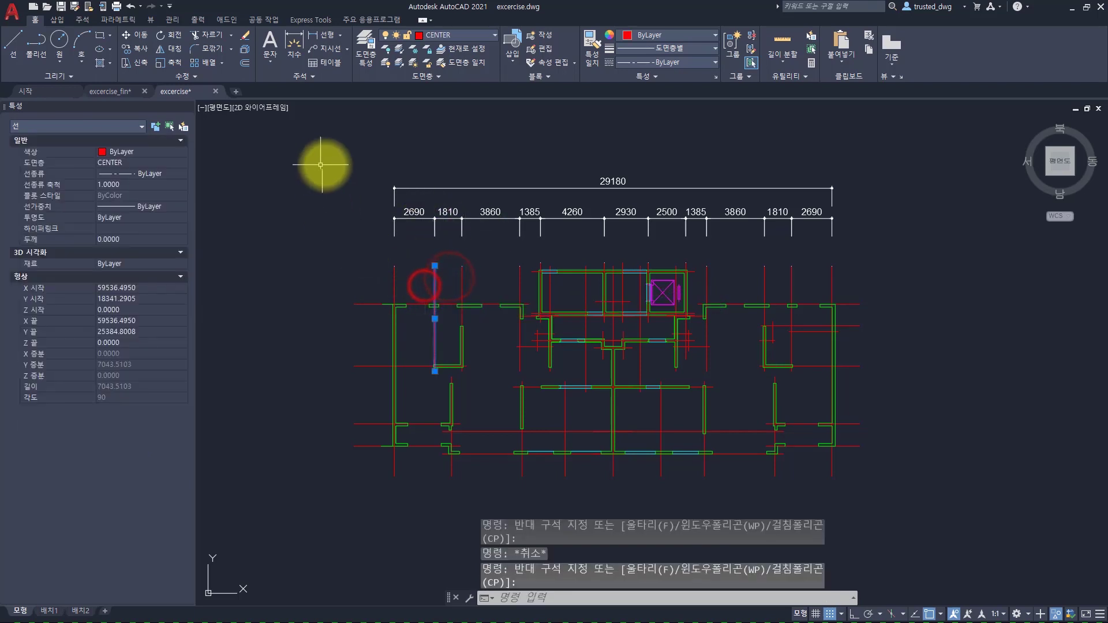
pyautogui.press('space')
pyautogui.click(445, 131)
pyautogui.click(436, 133)
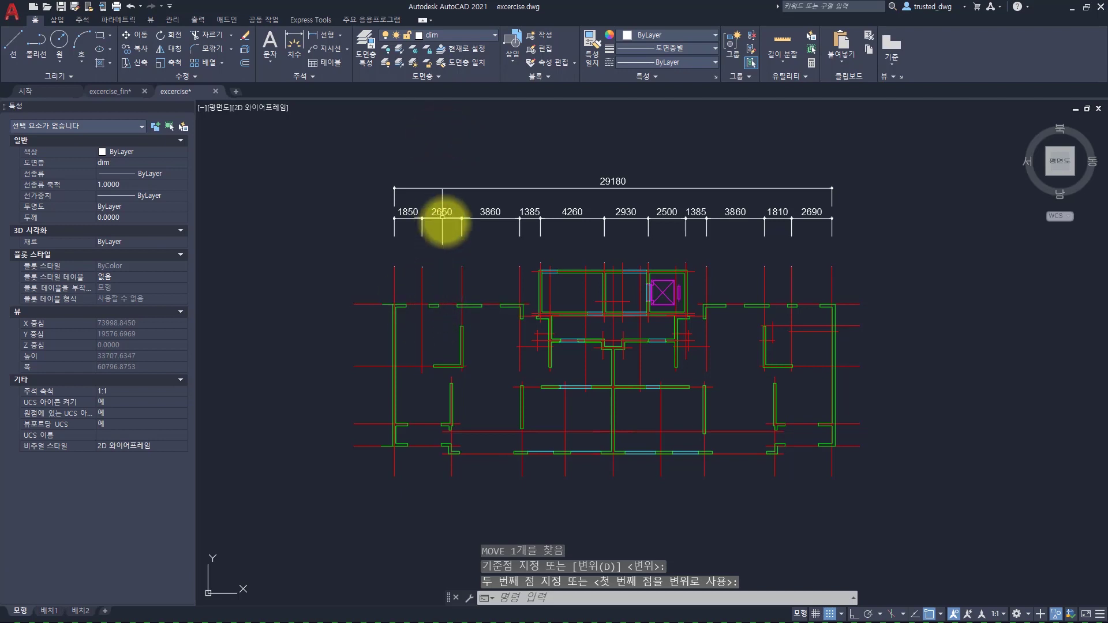
pyautogui.hotkey('ctrl', 'z')
# Step: Try moving the leftmost vertical grid line well to the left of the plan, and undo the move
pyautogui.click(407, 289)
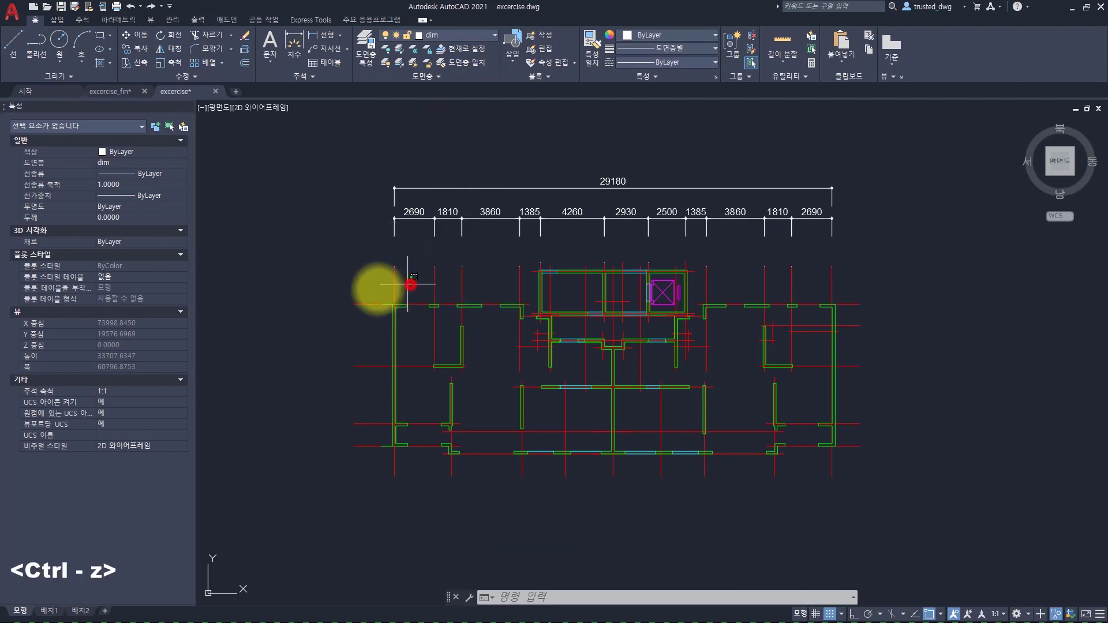
pyautogui.click(367, 292)
pyautogui.write('m')
pyautogui.press('space')
pyautogui.click(696, 149)
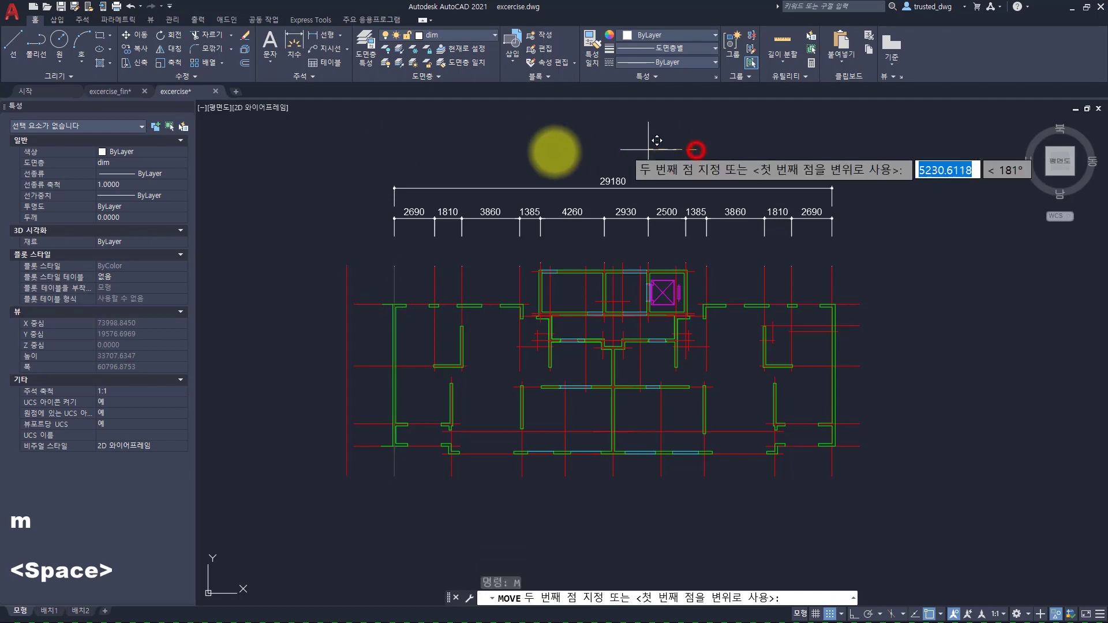
pyautogui.click(539, 150)
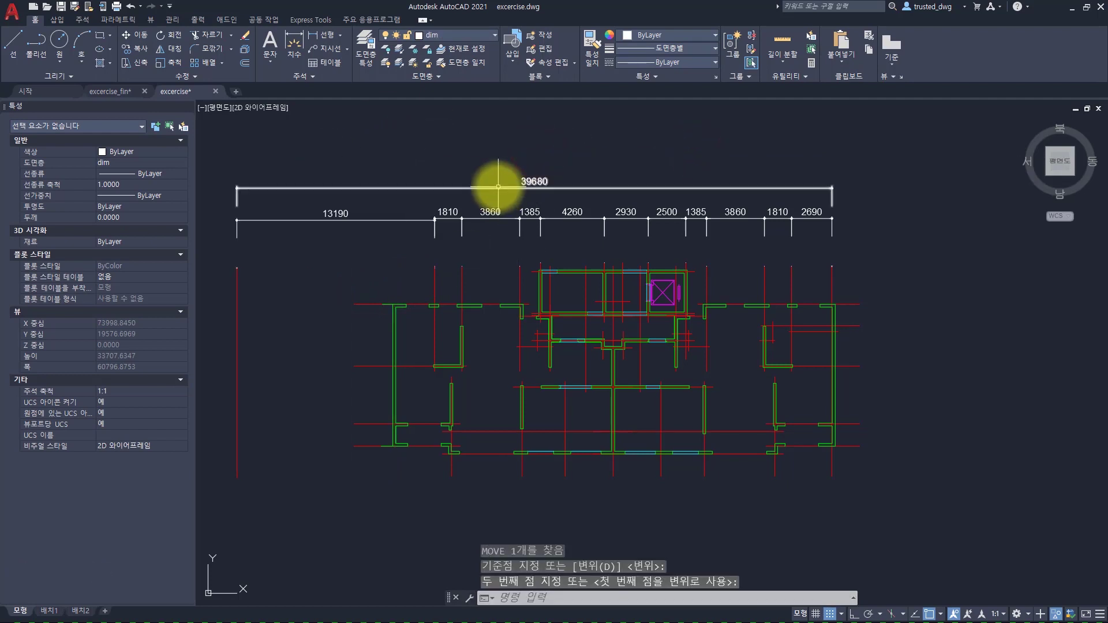
pyautogui.hotkey('ctrl', 'z')
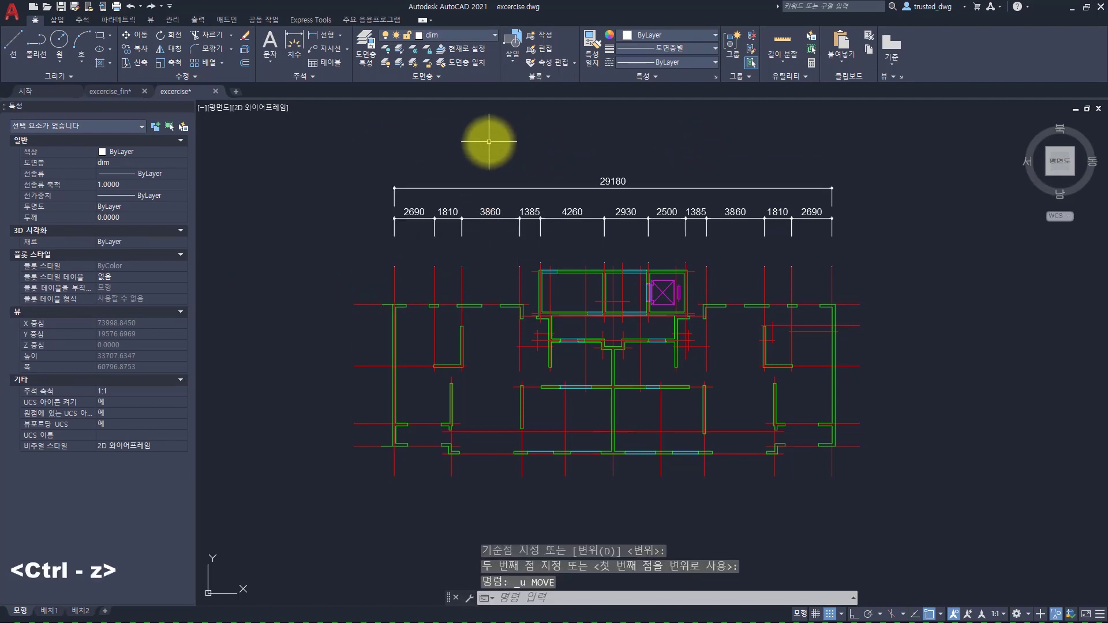
pyautogui.press('Escape')
pyautogui.press('Escape')
pyautogui.press('Escape')
# Step: Move all the dimensions above the plan straight up with ortho mode on
pyautogui.click(893, 161)
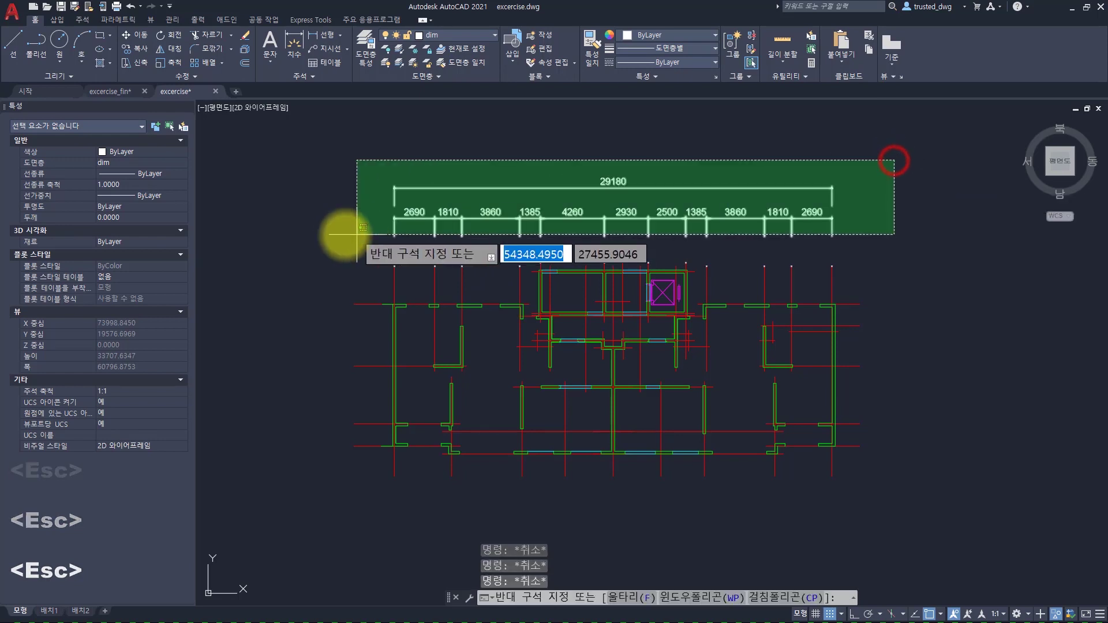
pyautogui.click(340, 234)
pyautogui.write('m')
pyautogui.press('space')
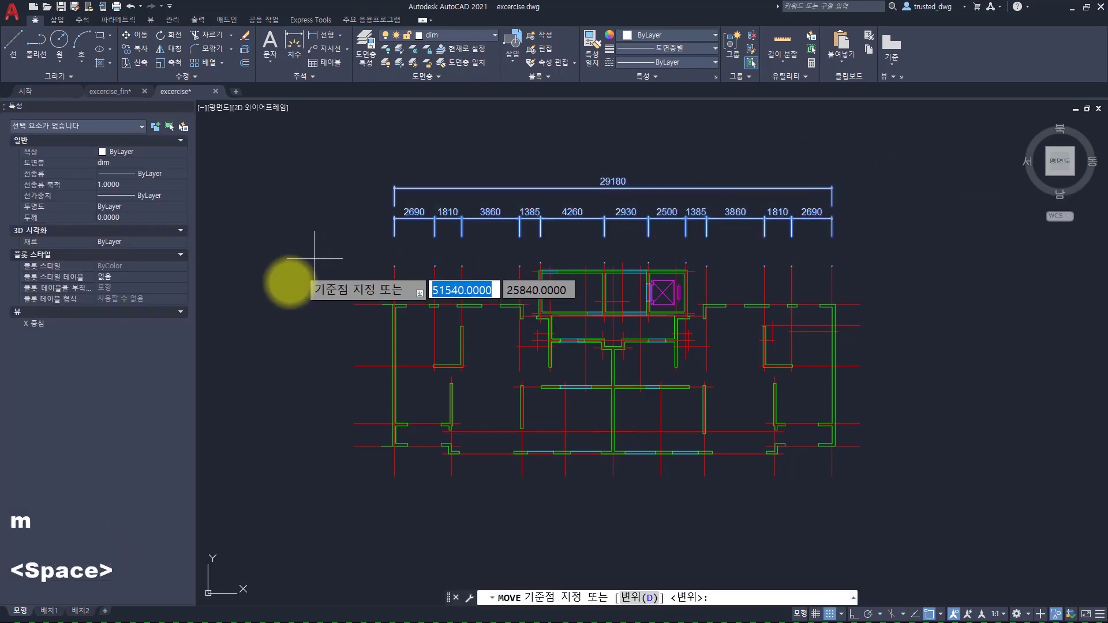
pyautogui.click(316, 283)
pyautogui.press('F8')
pyautogui.click(315, 232)
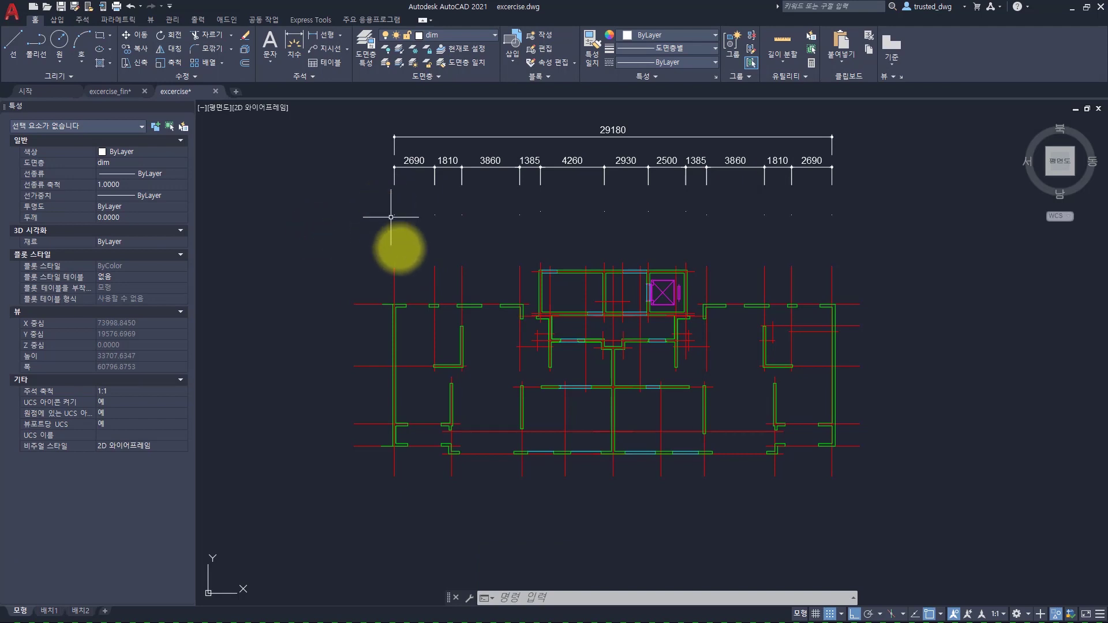
# Step: Select the leftmost grid line with the first 2690 dimension to compare their grip points, and clear the selection
pyautogui.click(408, 277)
pyautogui.click(366, 285)
pyautogui.click(420, 187)
pyautogui.click(407, 156)
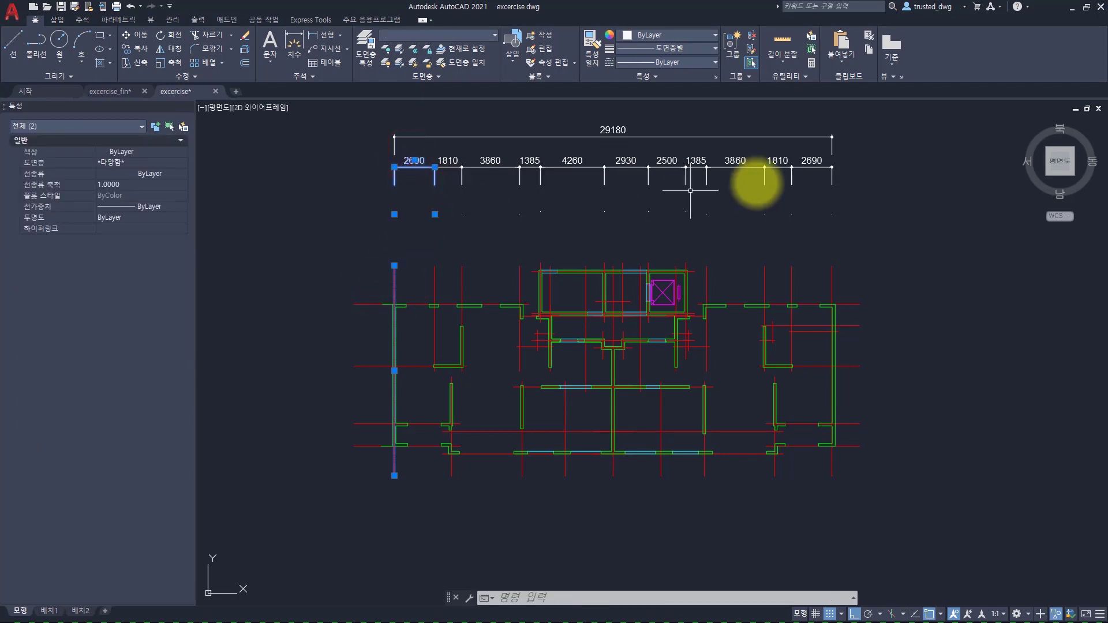
pyautogui.press('Escape')
pyautogui.click(874, 214)
pyautogui.click(683, 134)
pyautogui.press('Escape')
# Step: Try moving the leftmost grid line to the left, and undo both this move and the dimensions' upward move
pyautogui.click(399, 298)
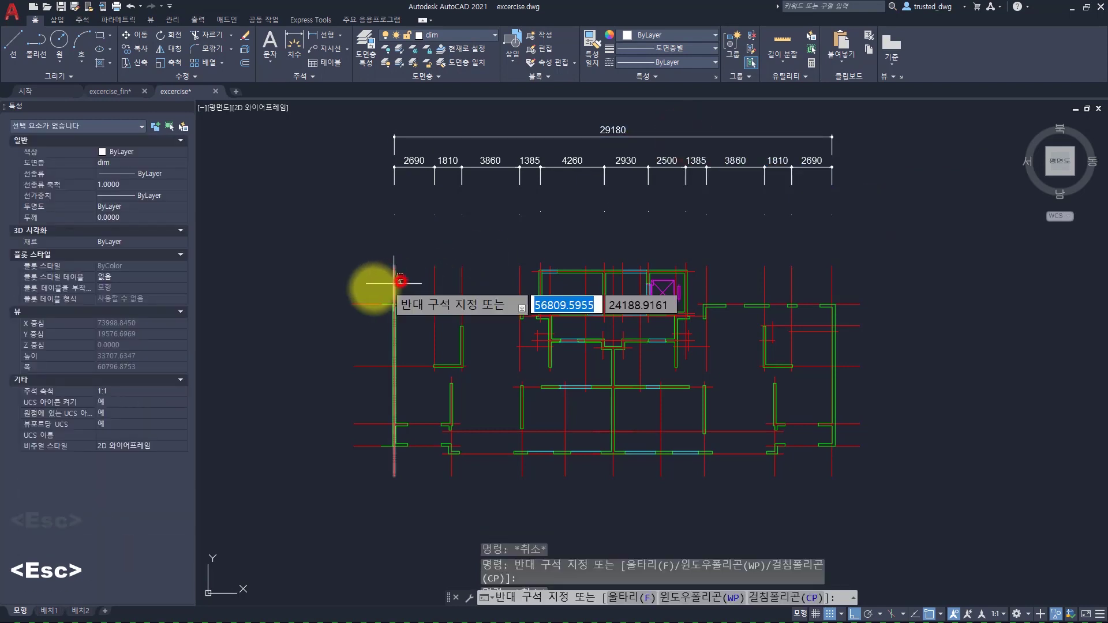
pyautogui.click(371, 284)
pyautogui.press('m')
pyautogui.press('space')
pyautogui.click(337, 169)
pyautogui.click(271, 171)
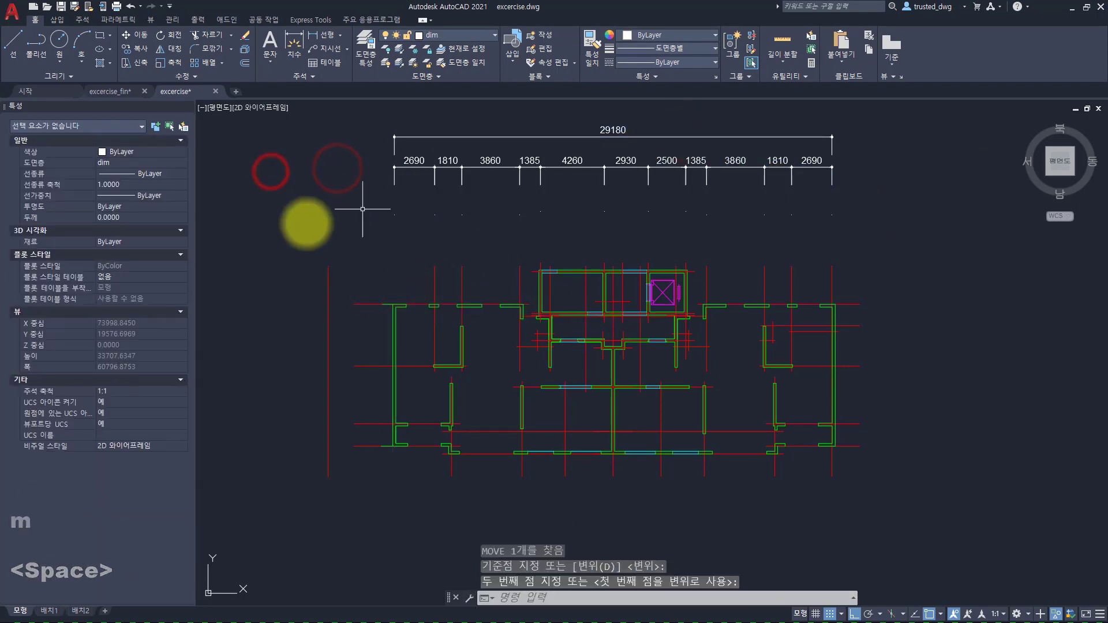
pyautogui.hotkey('ctrl', 'z')
pyautogui.hotkey('ctrl', 'z')
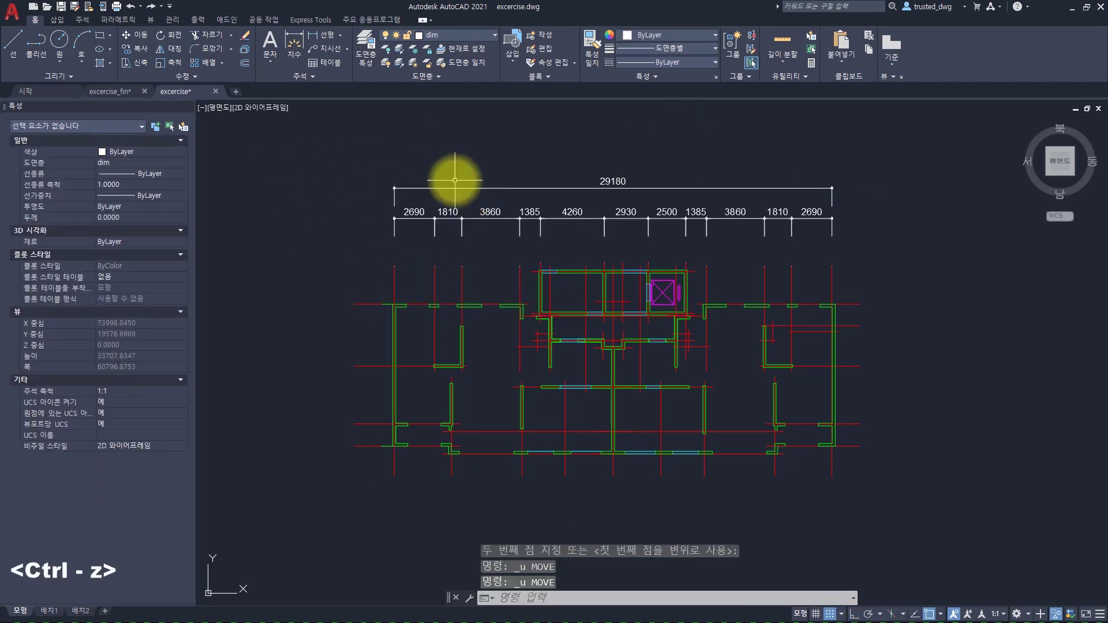
pyautogui.press('space')
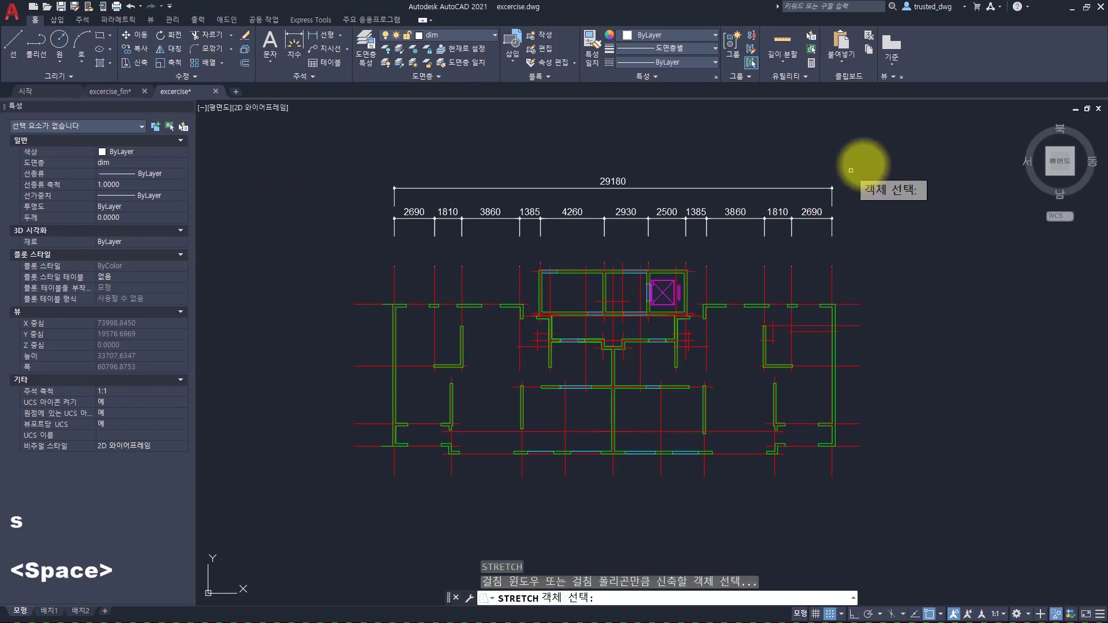
pyautogui.click(879, 143)
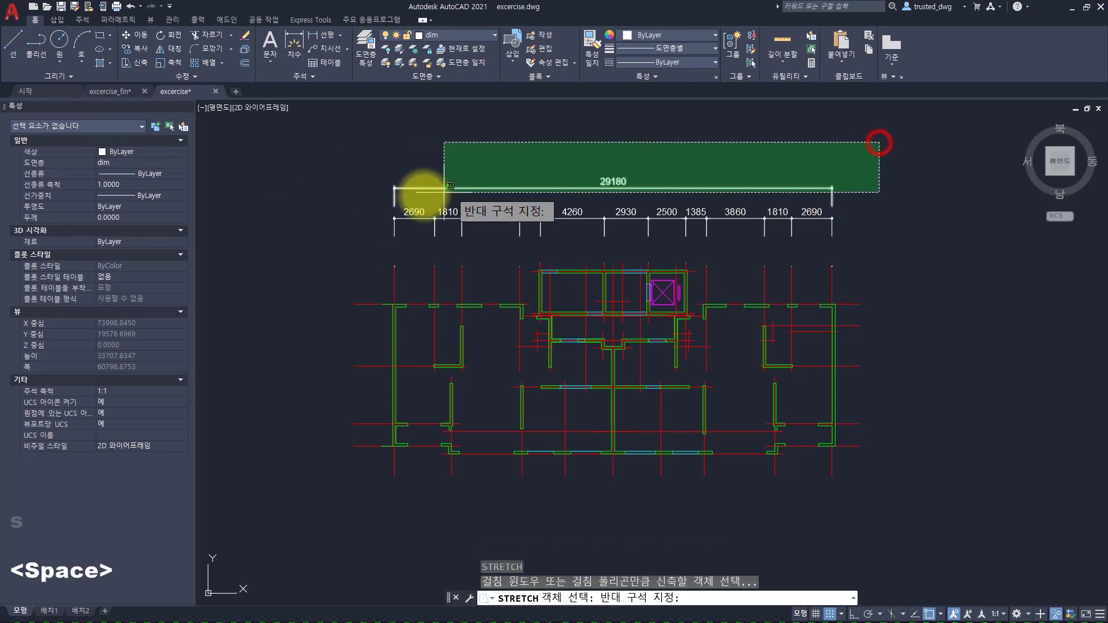
pyautogui.click(332, 209)
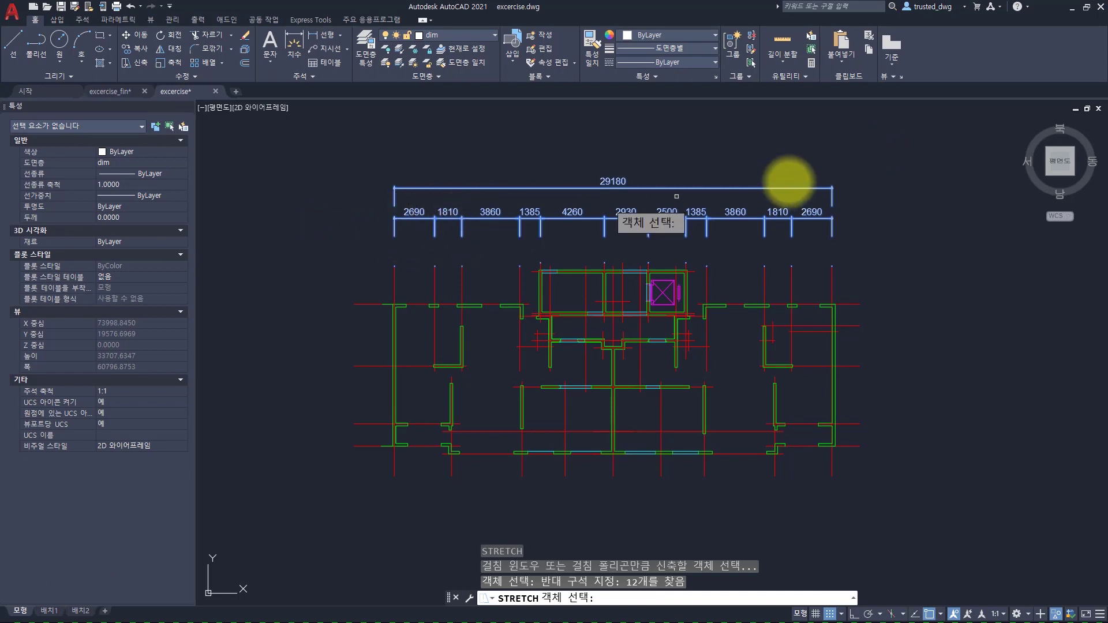
pyautogui.press('Escape')
# Step: Try raising only the overall dimension line by stretching its right end grip upward, and undo the change
pyautogui.moveTo(805, 171); pyautogui.dragTo(783, 197)
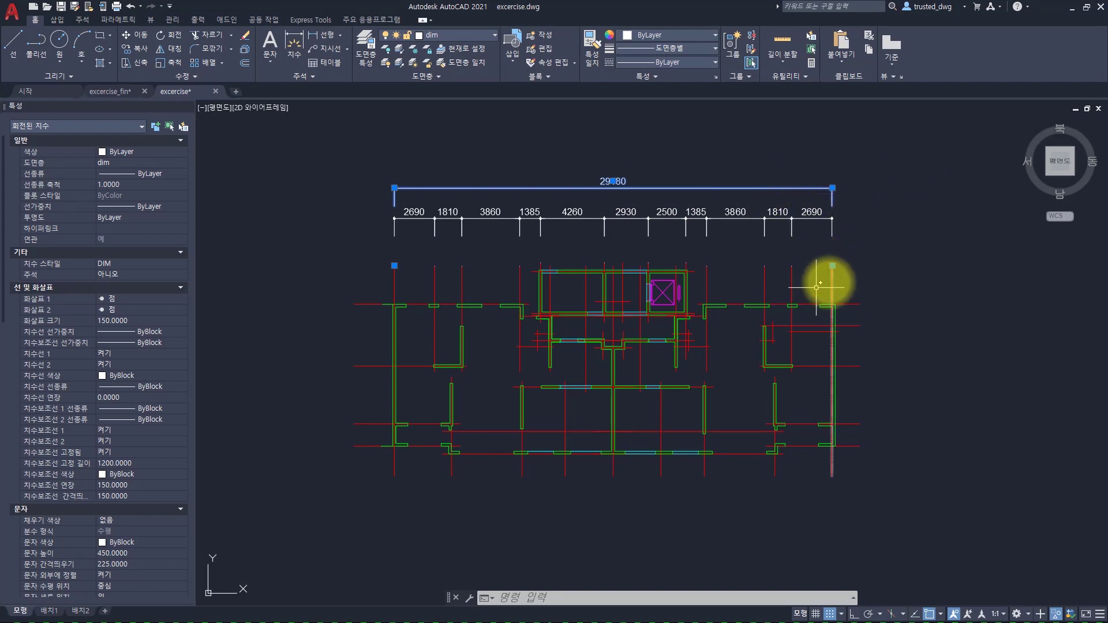
pyautogui.click(832, 188)
pyautogui.click(765, 136)
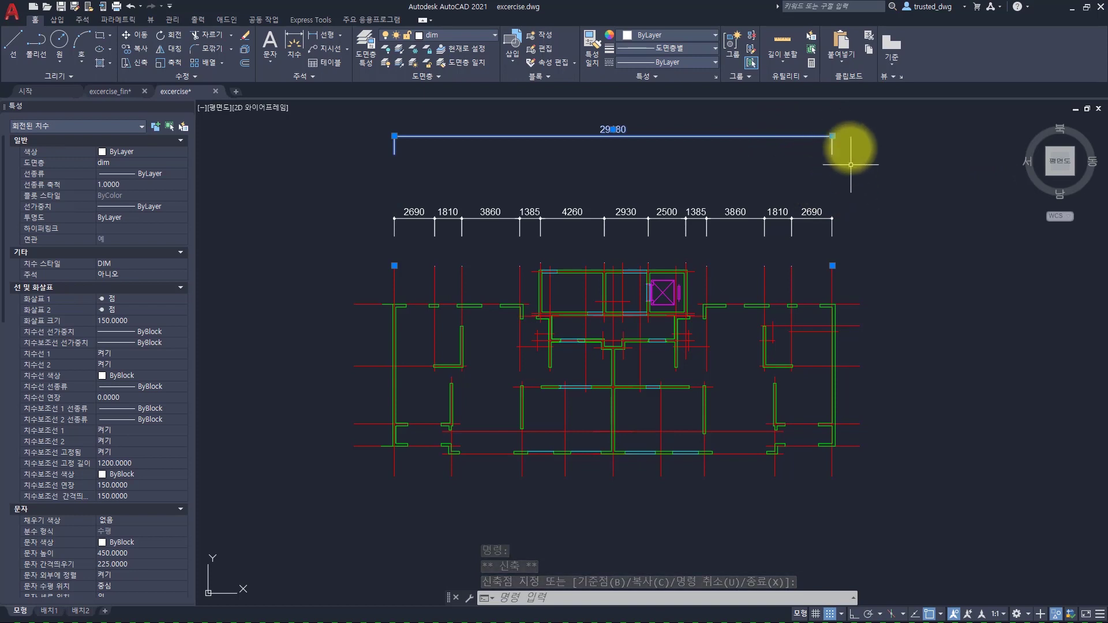
pyautogui.hotkey('ctrl', 'z')
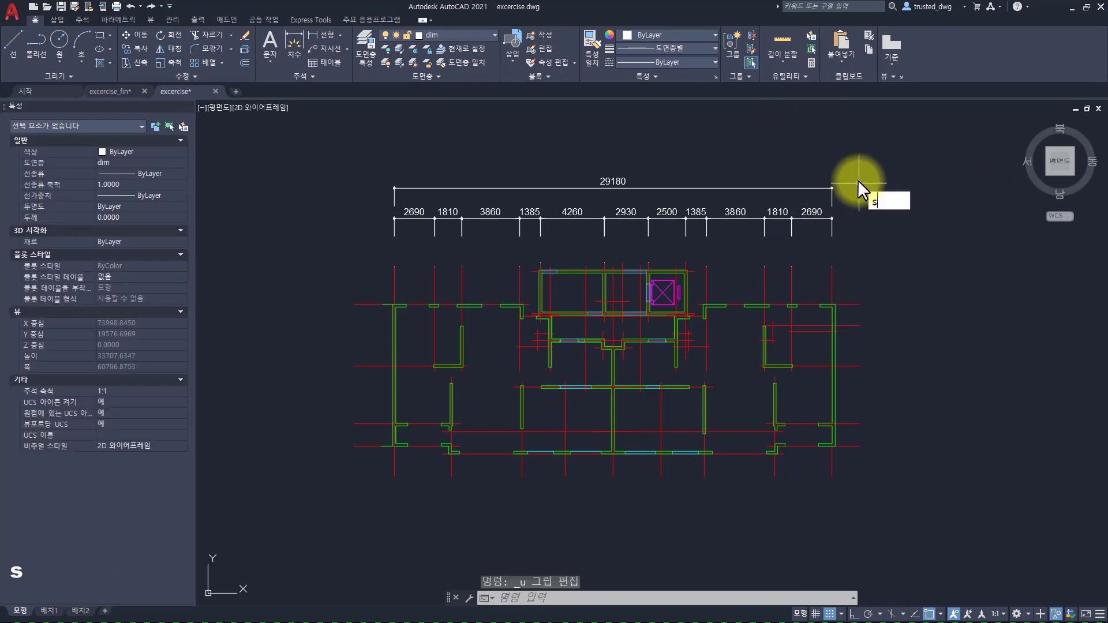
# Step: Stretch all dimension lines above the plan upward, catching only the lines and texts in the crossing selection and not their extension line origins
pyautogui.press('space')
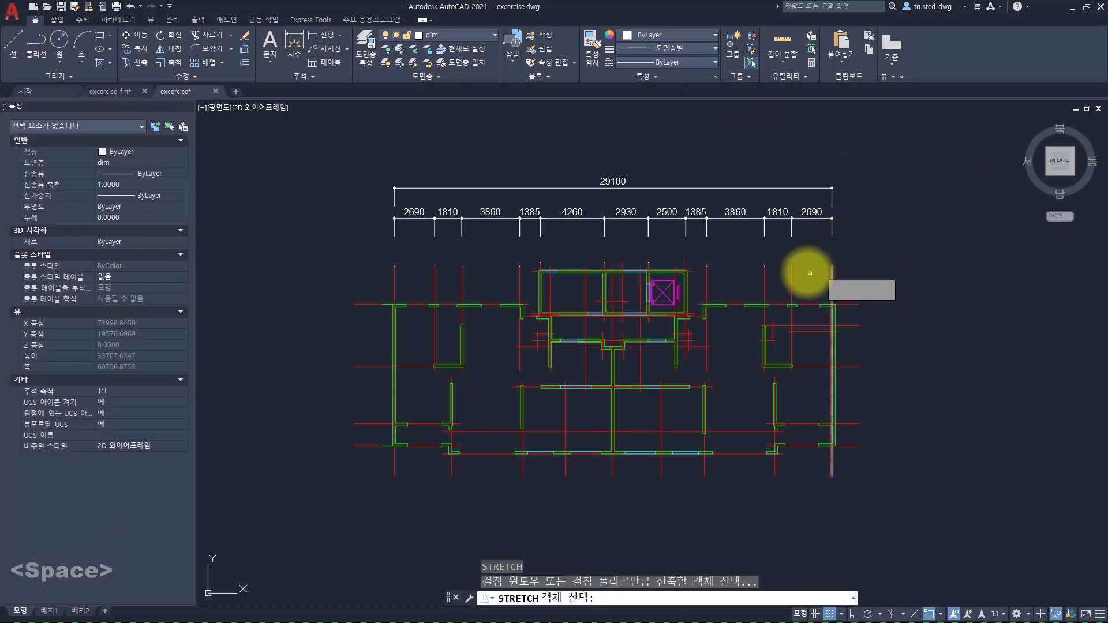
pyautogui.click(848, 152)
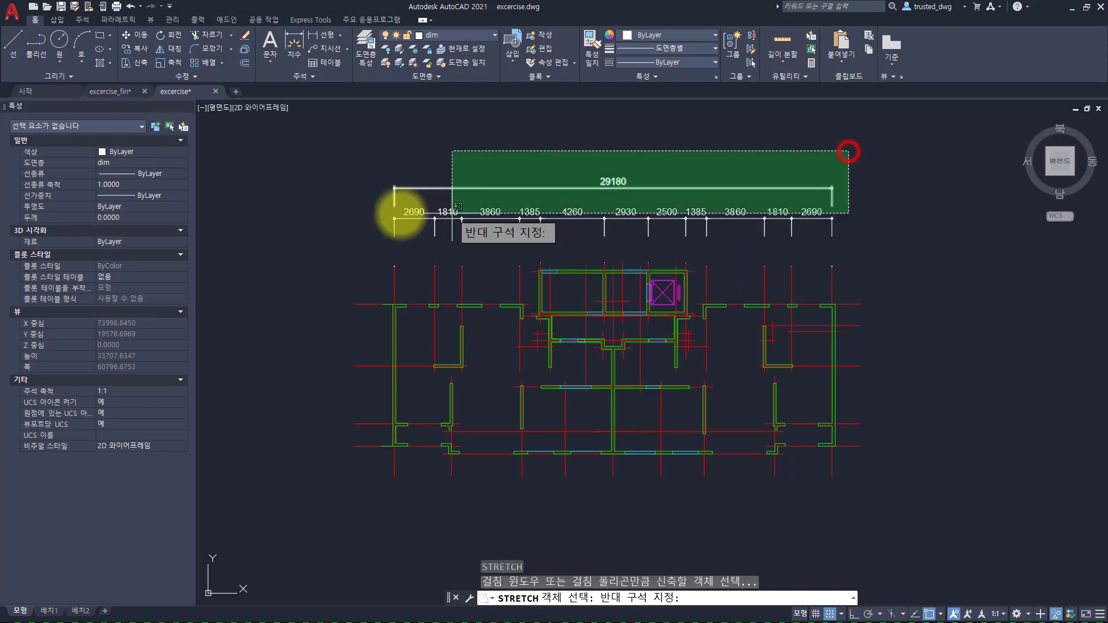
pyautogui.click(345, 220)
pyautogui.press('space')
pyautogui.click(341, 280)
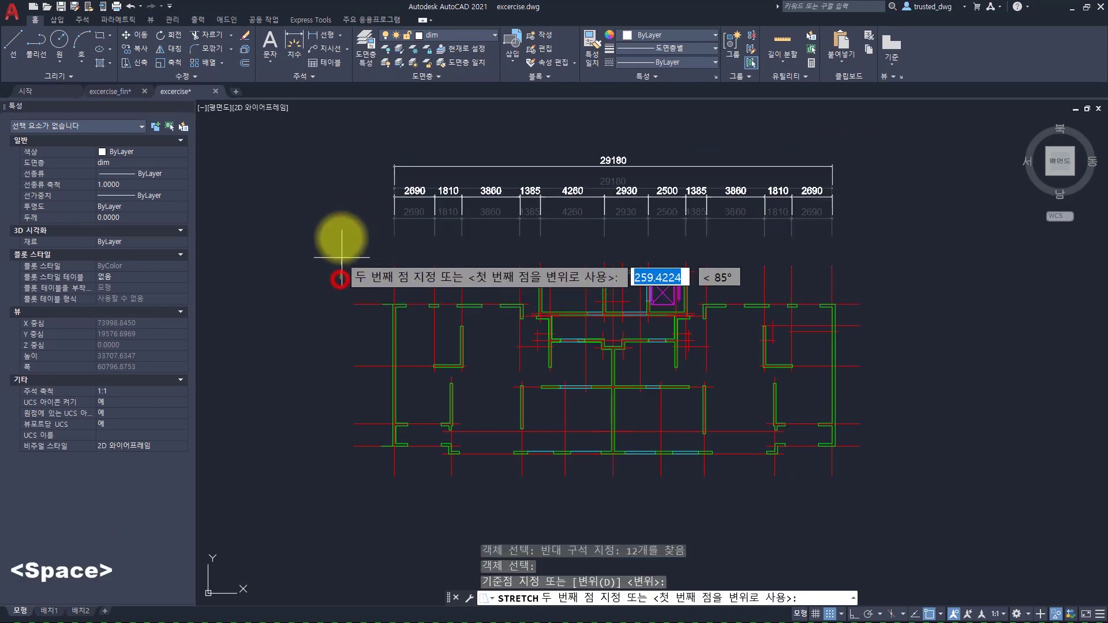
pyautogui.click(341, 229)
# Step: Try moving the leftmost grid line to the left, and undo both this move and the dimension stretch
pyautogui.click(421, 279)
pyautogui.click(366, 287)
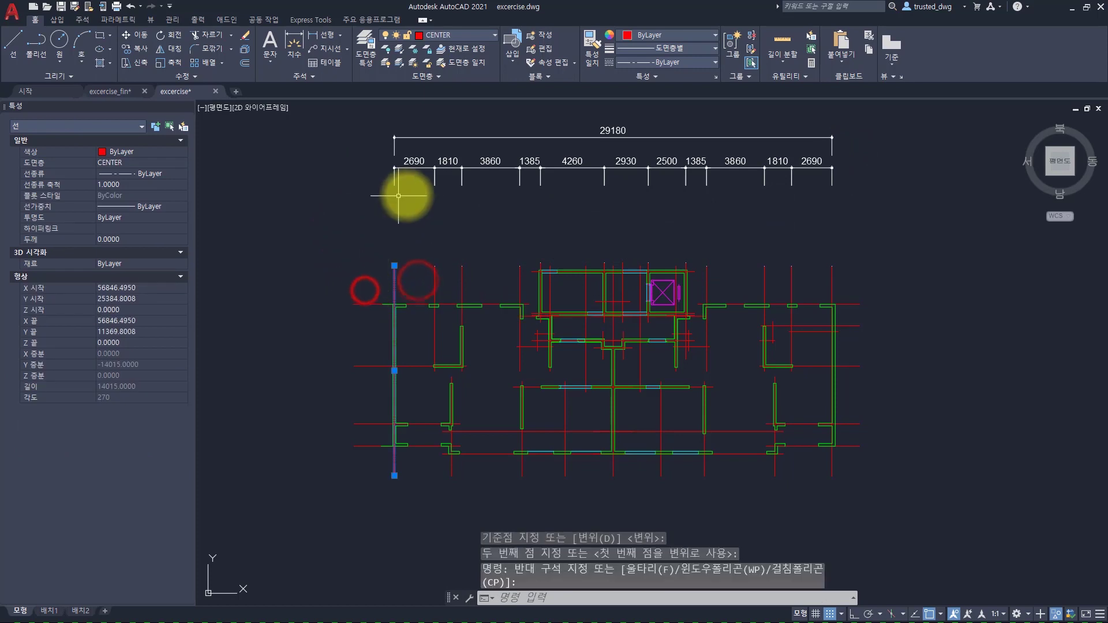
pyautogui.write('m')
pyautogui.press('space')
pyautogui.click(486, 213)
pyautogui.click(423, 212)
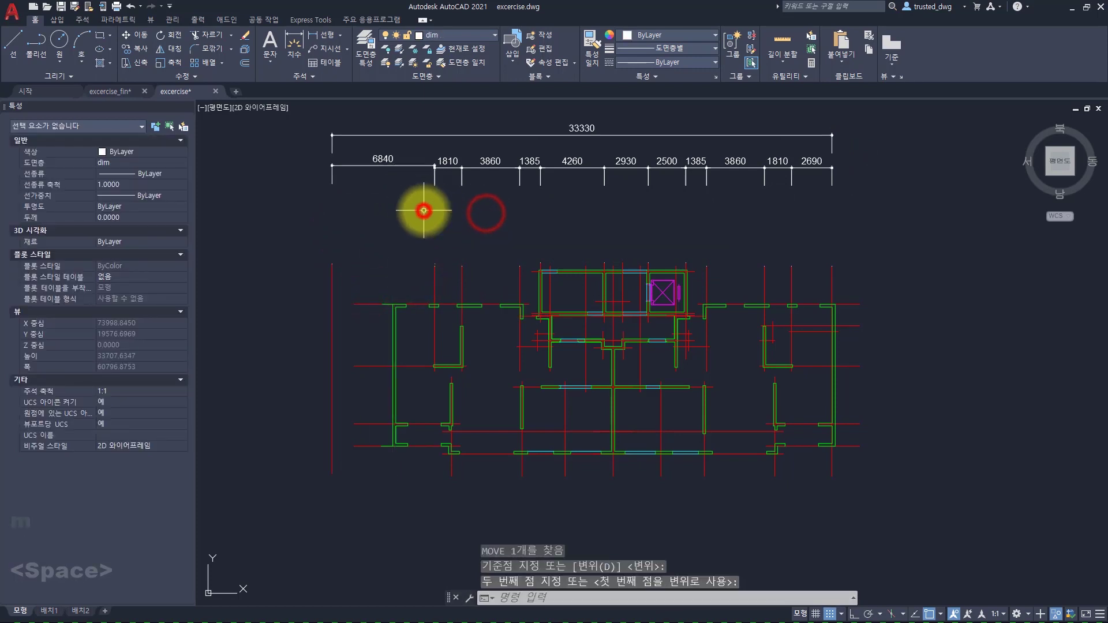
pyautogui.hotkey('ctrl', 'z')
pyautogui.hotkey('ctrl', 'z')
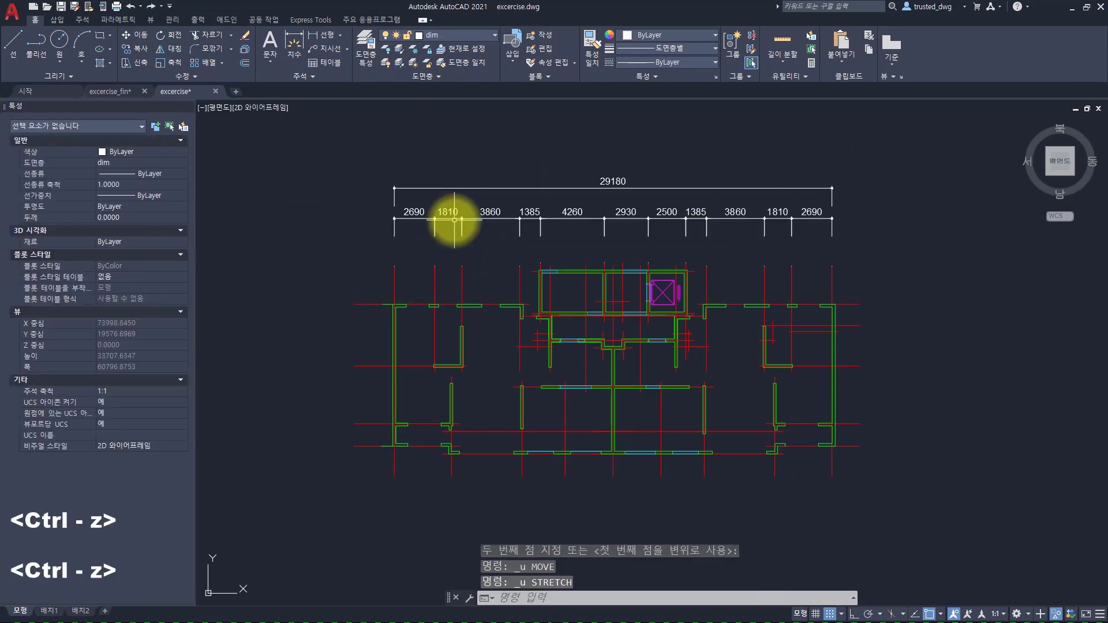
# Step: Raise the whole set of dimension lines with Stretch Dimension Group from the first 2690 dimension's left end grip, and clear the selection
pyautogui.click(411, 211)
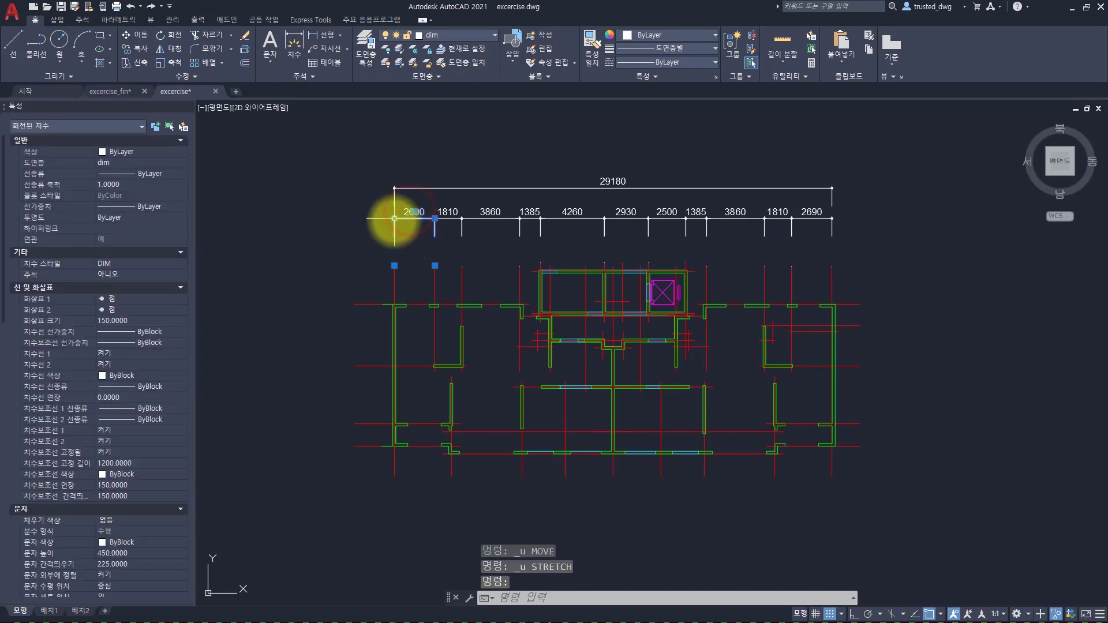
pyautogui.moveTo(394, 218)
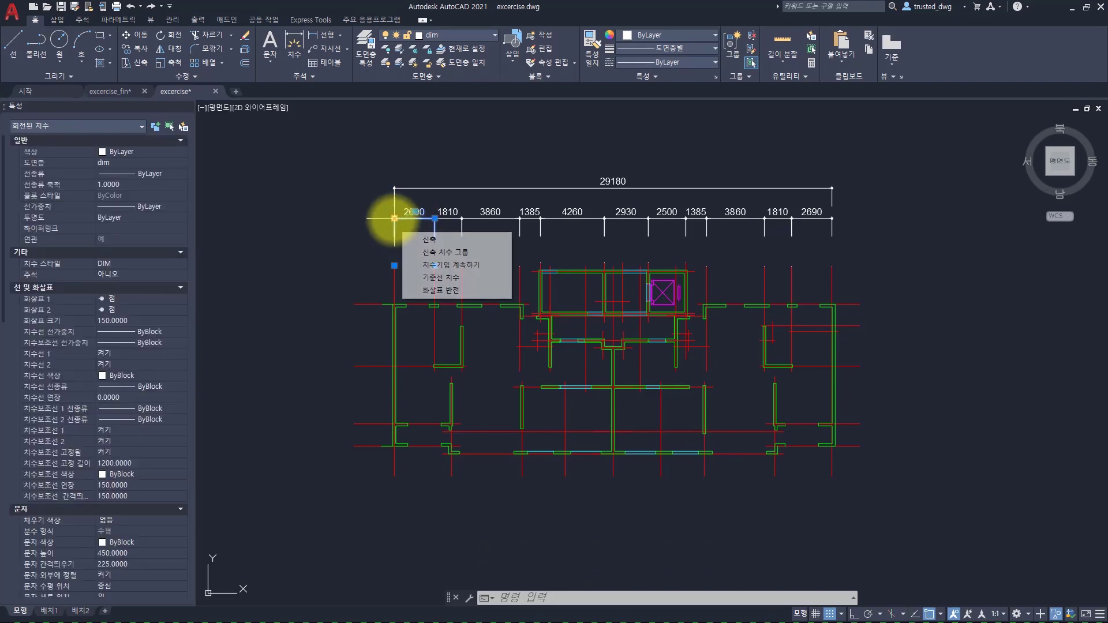
pyautogui.click(434, 247)
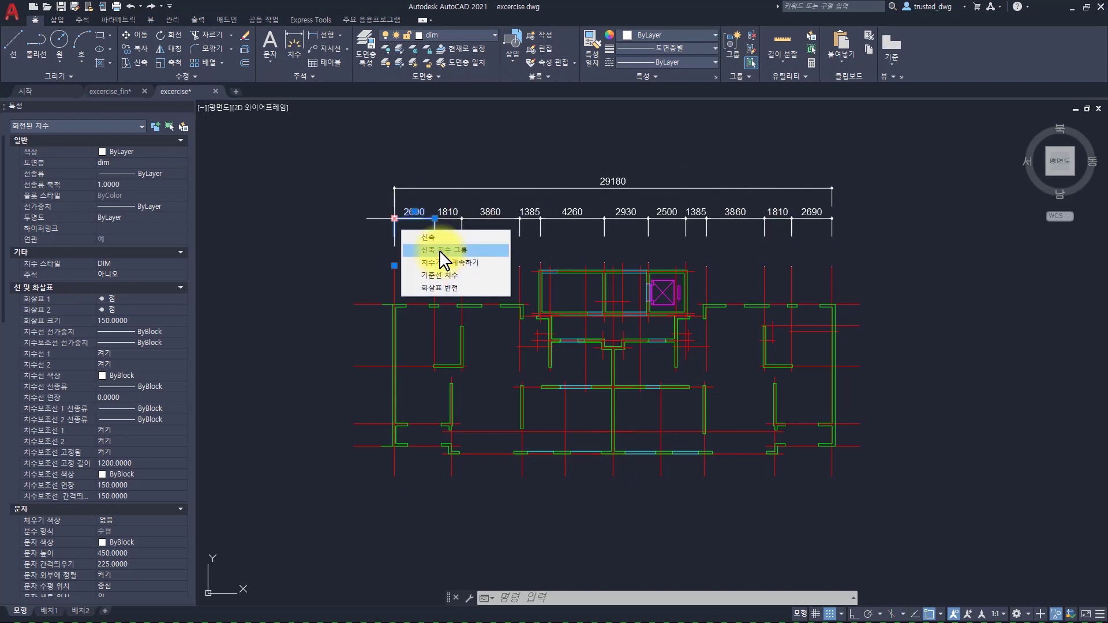
pyautogui.click(439, 251)
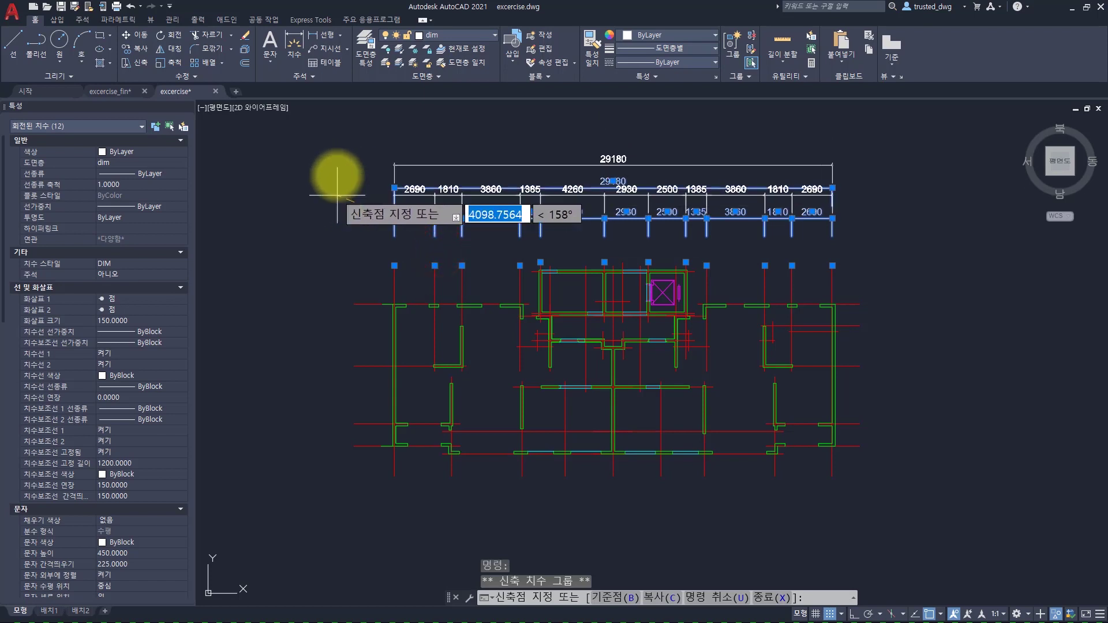
pyautogui.click(332, 169)
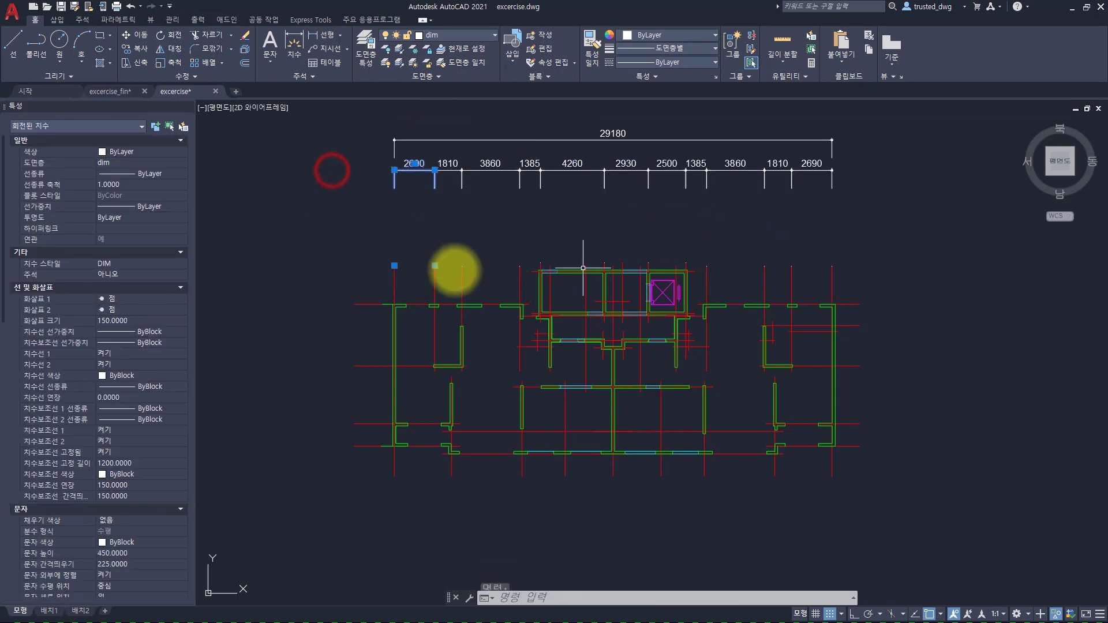
pyautogui.click(434, 265)
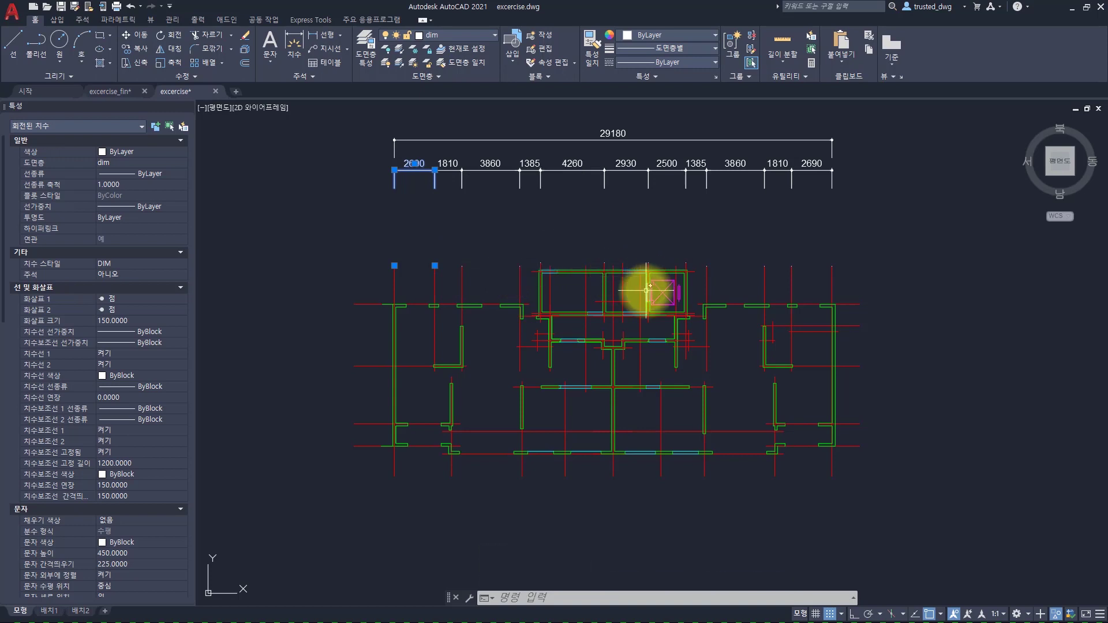
pyautogui.press('Escape')
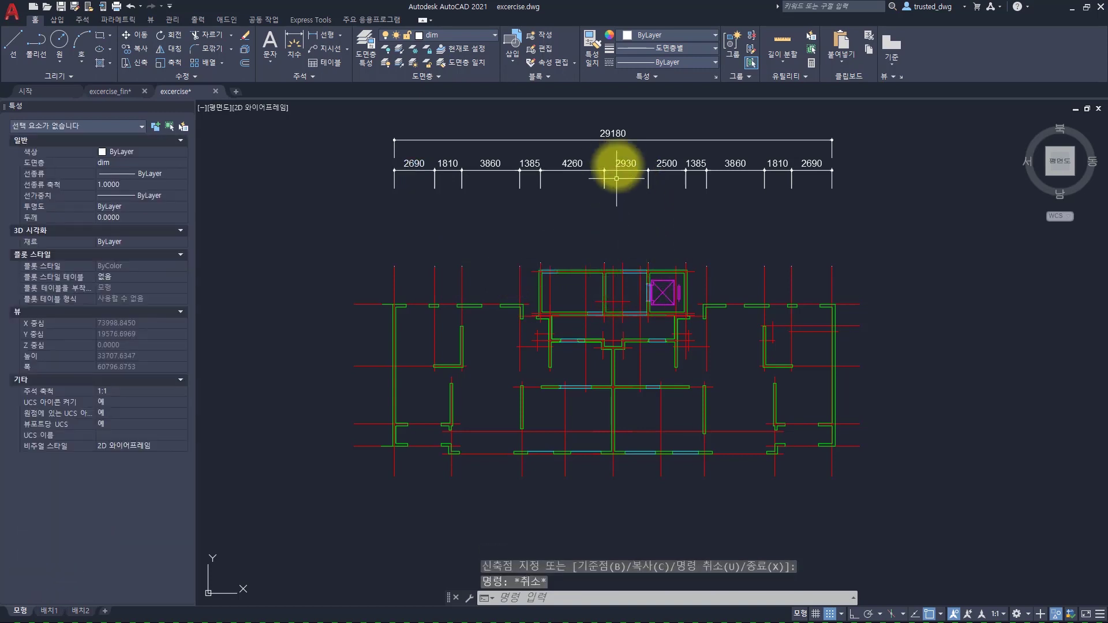
pyautogui.press('Escape')
pyautogui.click(861, 205)
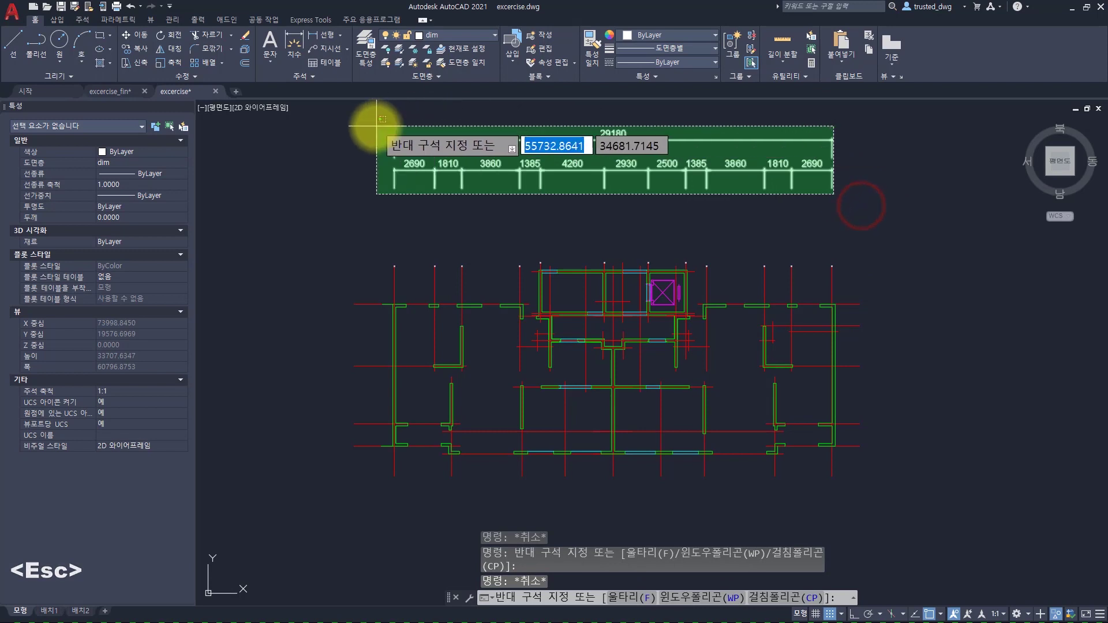
pyautogui.click(376, 126)
pyautogui.press('Escape')
# Step: Stretch the overall dimension line down closer to the chain dimensions by its left end grip, and clear the selection
pyautogui.click(557, 125)
pyautogui.click(547, 142)
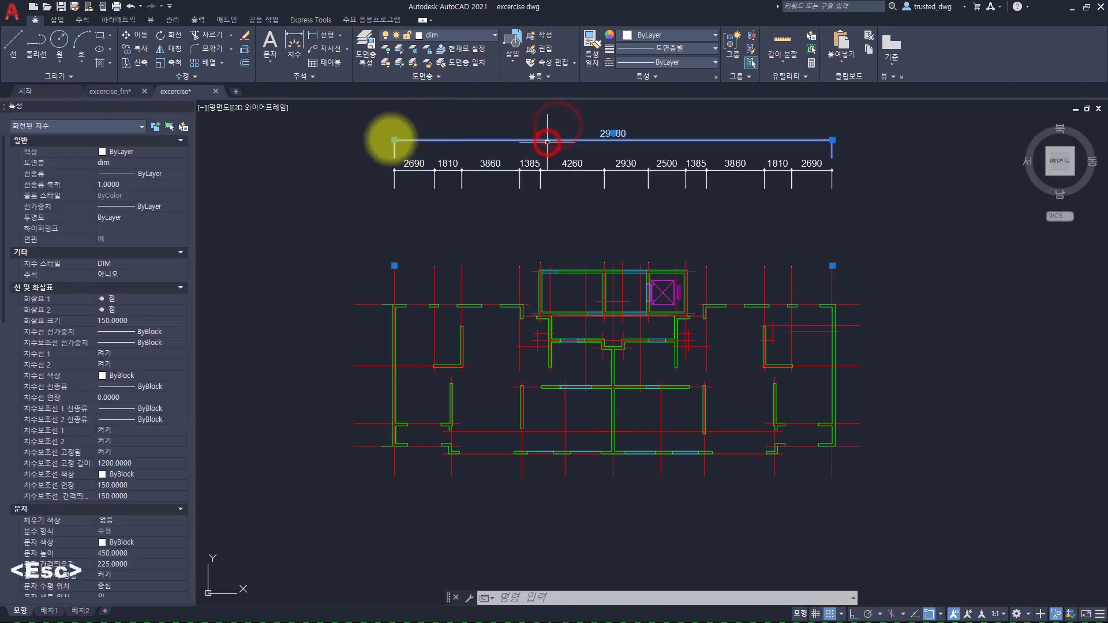
pyautogui.click(394, 140)
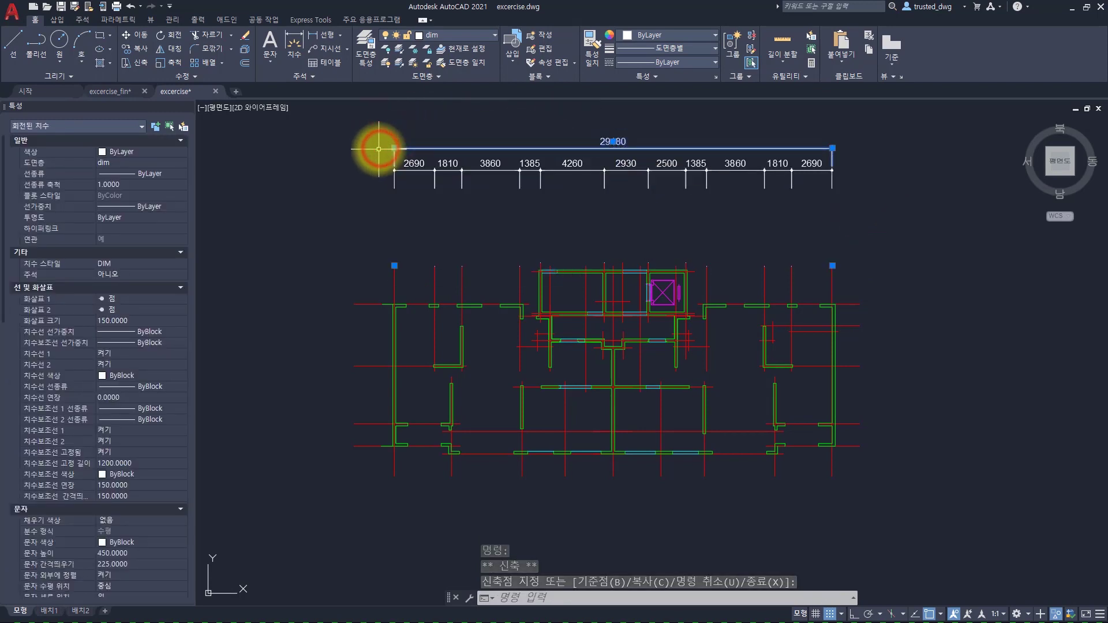
pyautogui.press('Escape')
pyautogui.press('Escape')
pyautogui.press('Escape')
pyautogui.press('Escape')
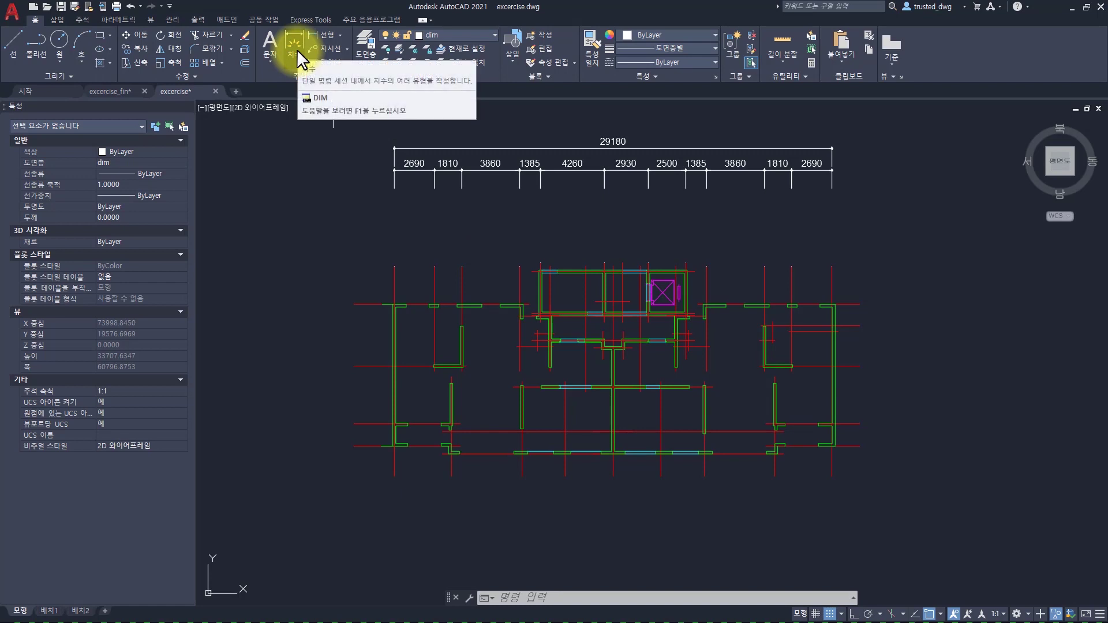
# Step: Erase all the dimensions above the plan
pyautogui.click(935, 242)
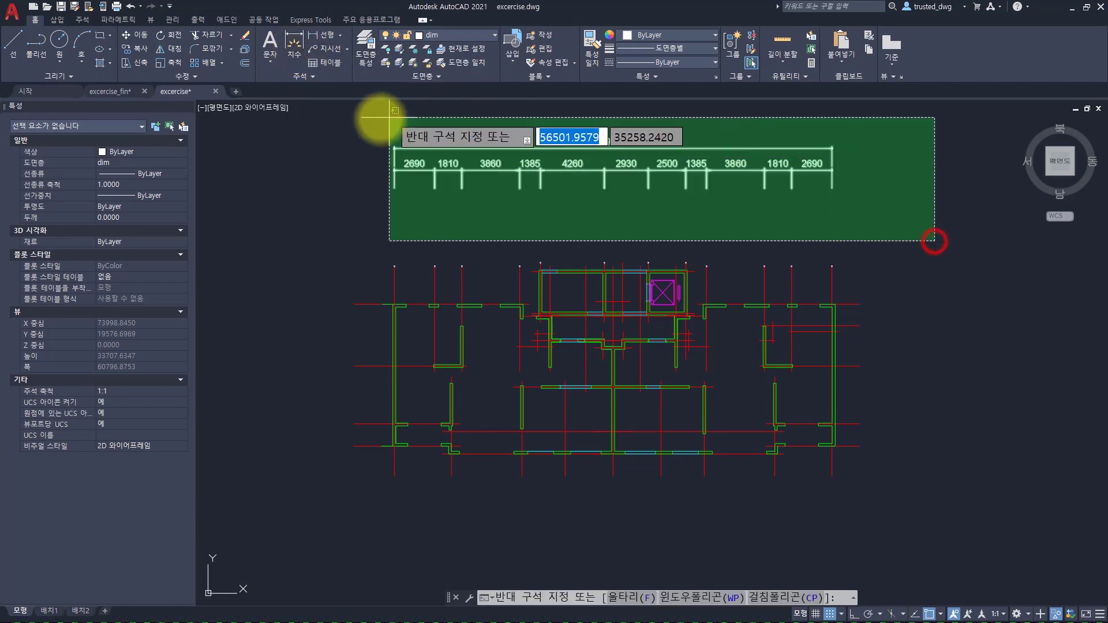
pyautogui.click(359, 124)
pyautogui.press('Escape')
pyautogui.press('Escape')
pyautogui.click(853, 187)
pyautogui.click(332, 119)
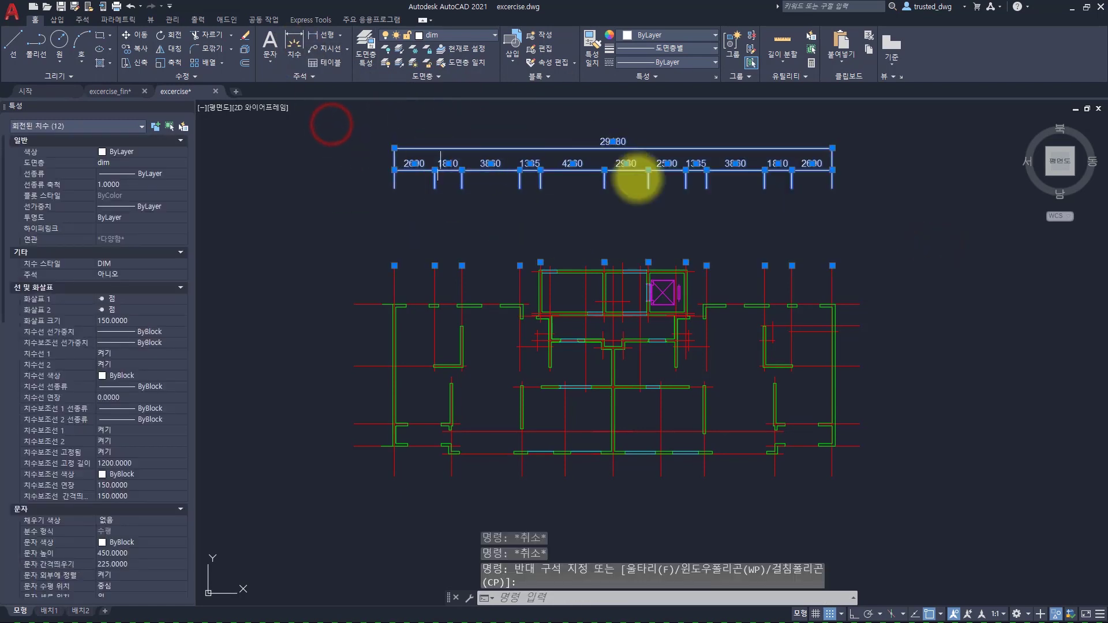
pyautogui.write('e')
pyautogui.press('space')
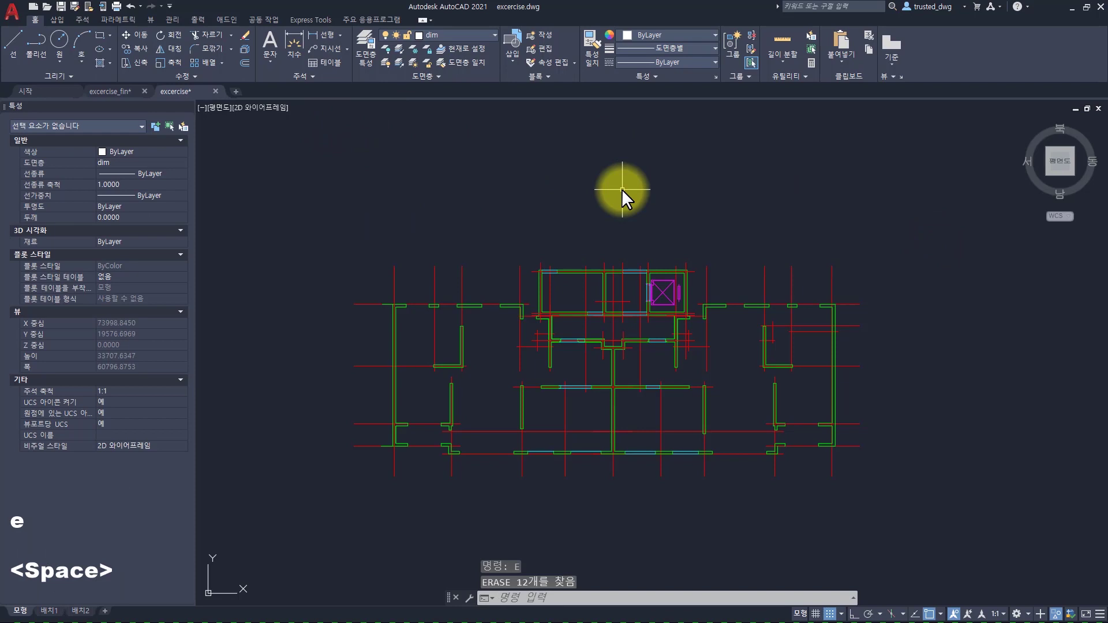
# Step: Dimension the spacing between the two leftmost grid line ends with the DIM command, placing the dimension line above the plan
pyautogui.click(294, 42)
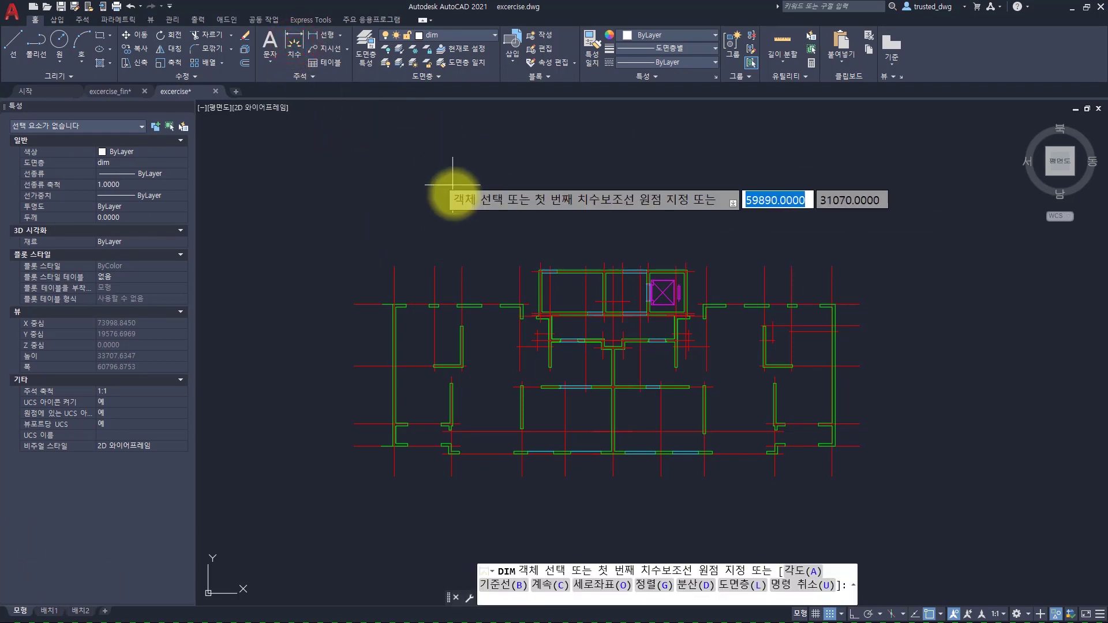
pyautogui.click(394, 266)
pyautogui.click(437, 266)
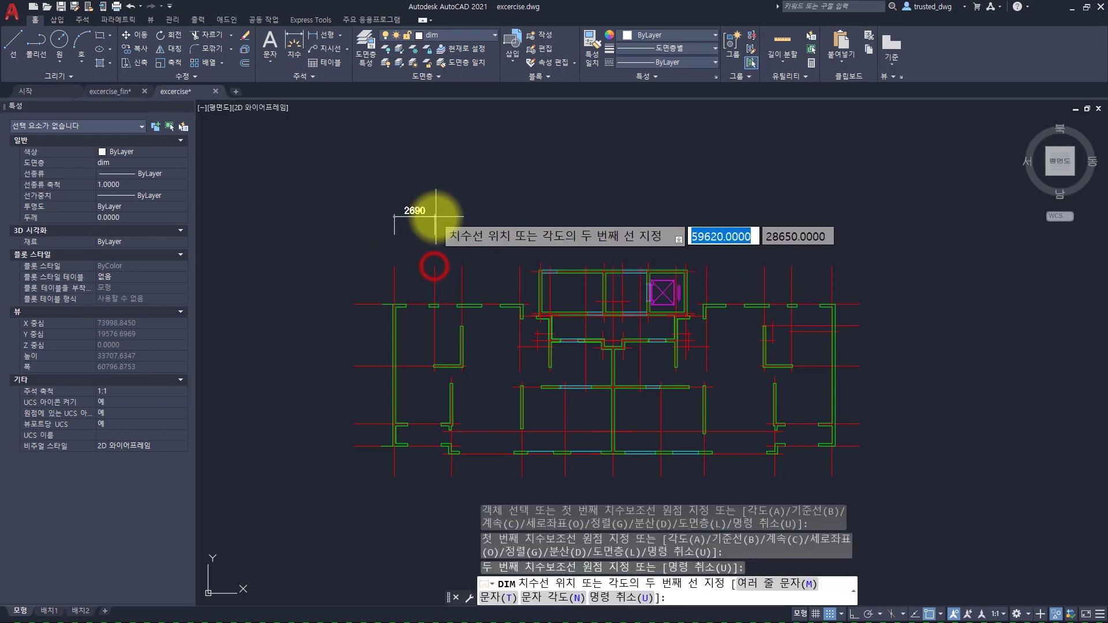
pyautogui.click(435, 213)
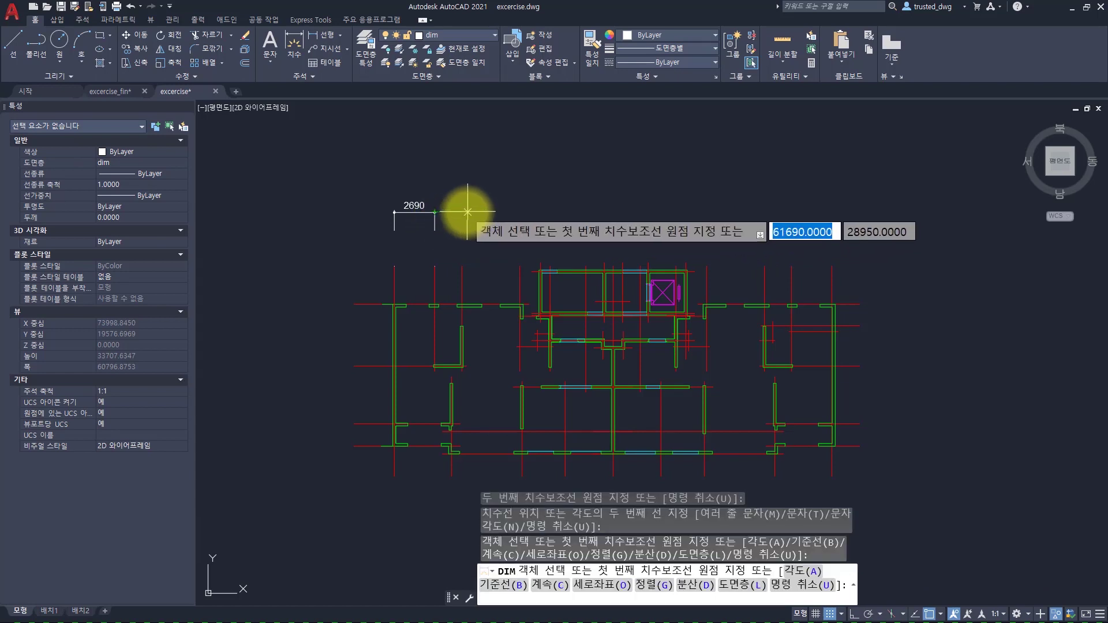
# Step: Continue the dimension from its right extension line, picked with object snap off, through the next three grid line ends with object snap on
pyautogui.press('F3')
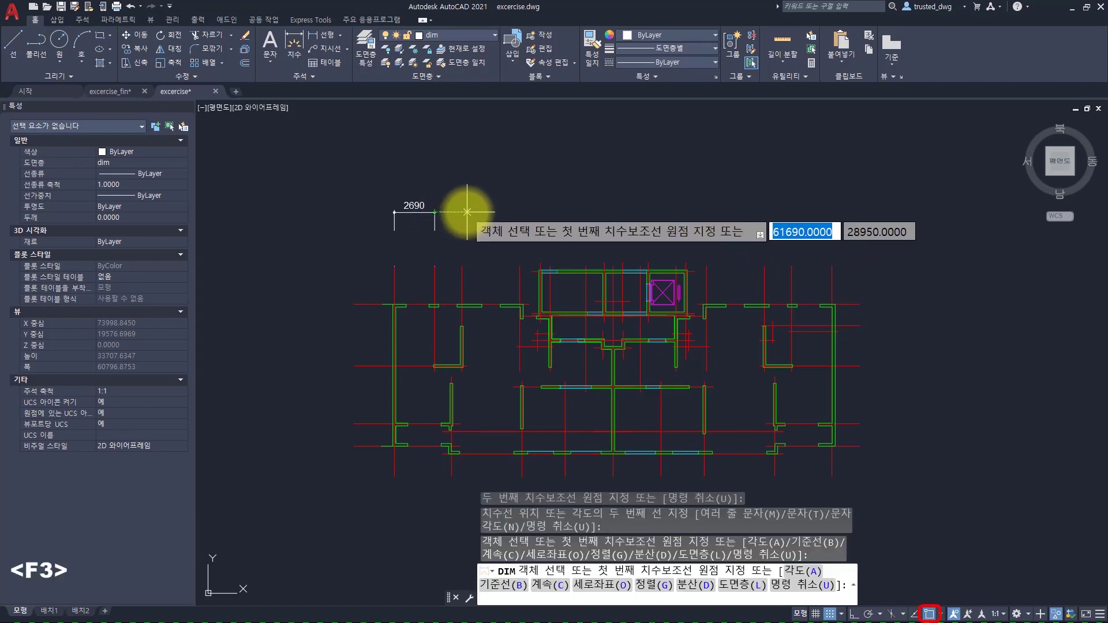
pyautogui.click(434, 221)
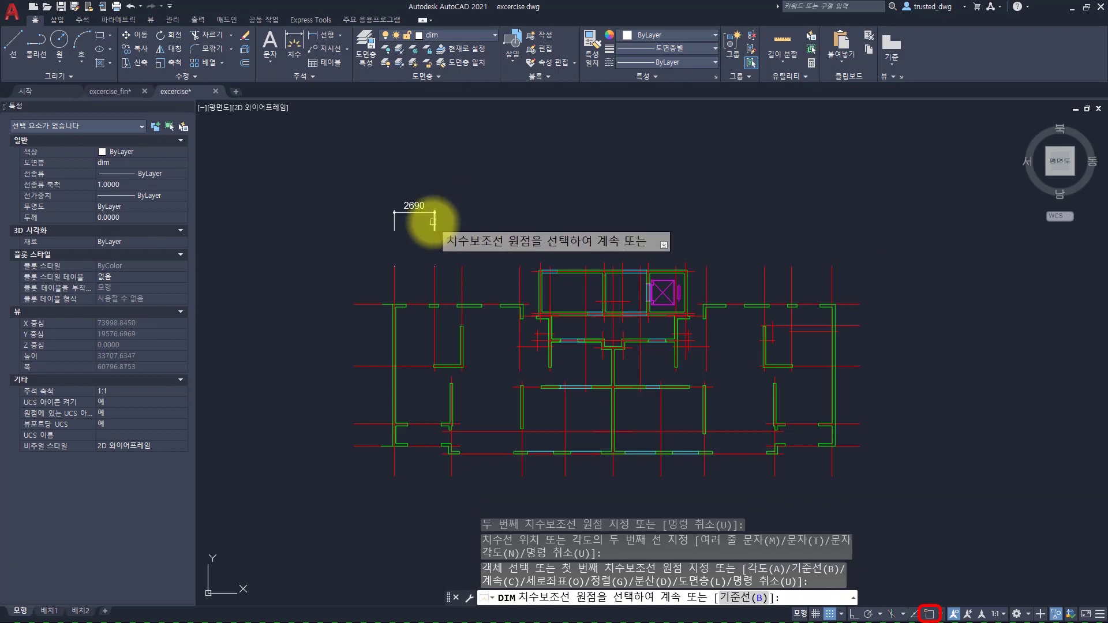
pyautogui.click(434, 221)
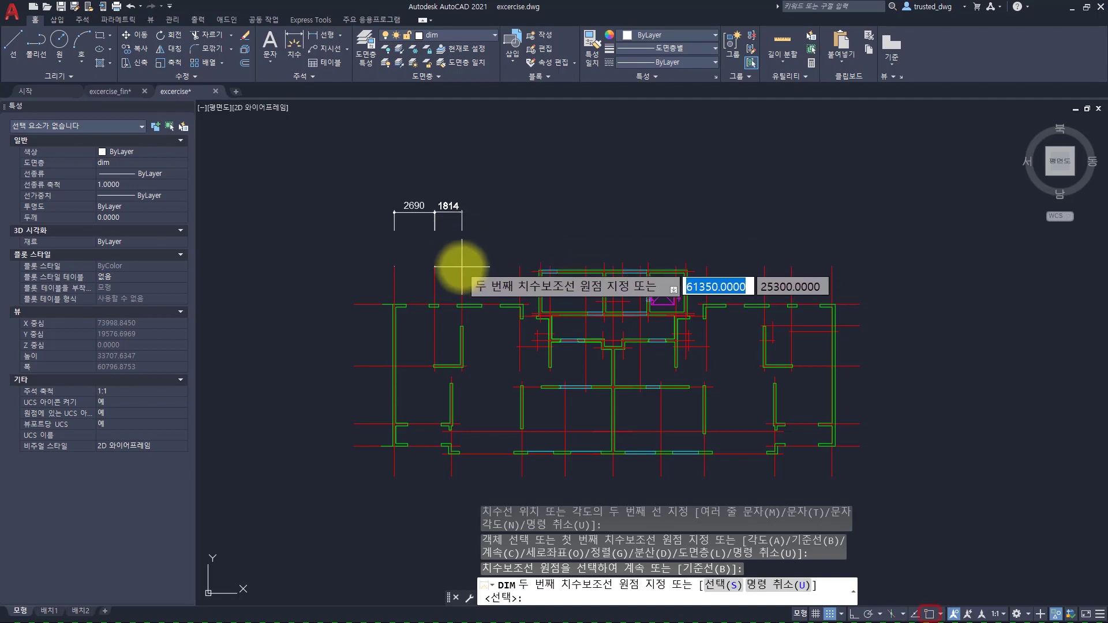
pyautogui.press('F3')
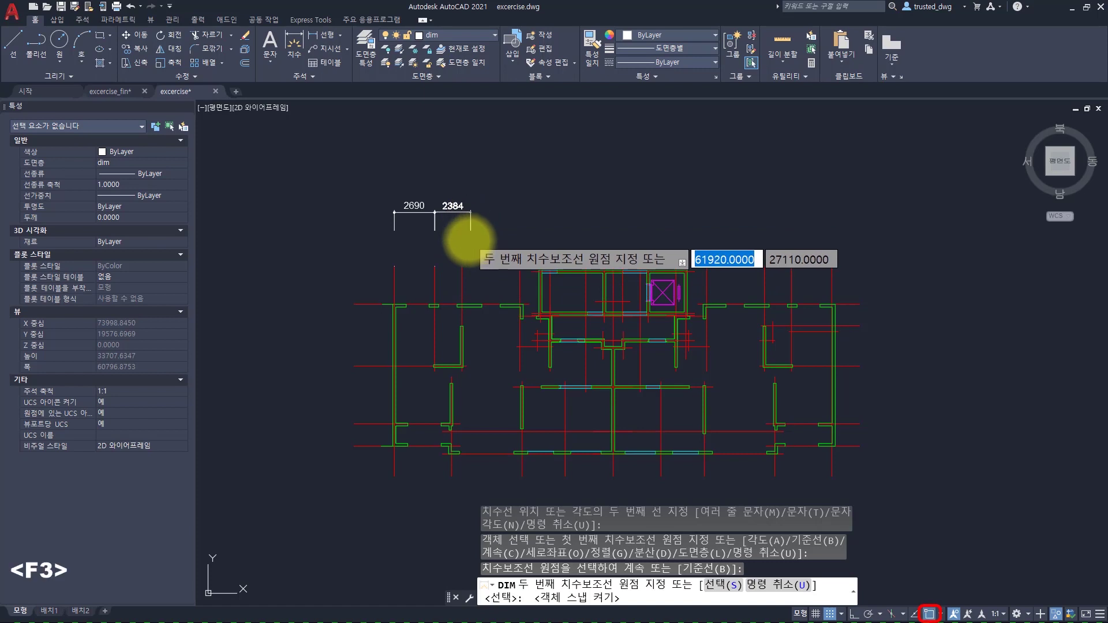
pyautogui.click(462, 265)
pyautogui.click(520, 265)
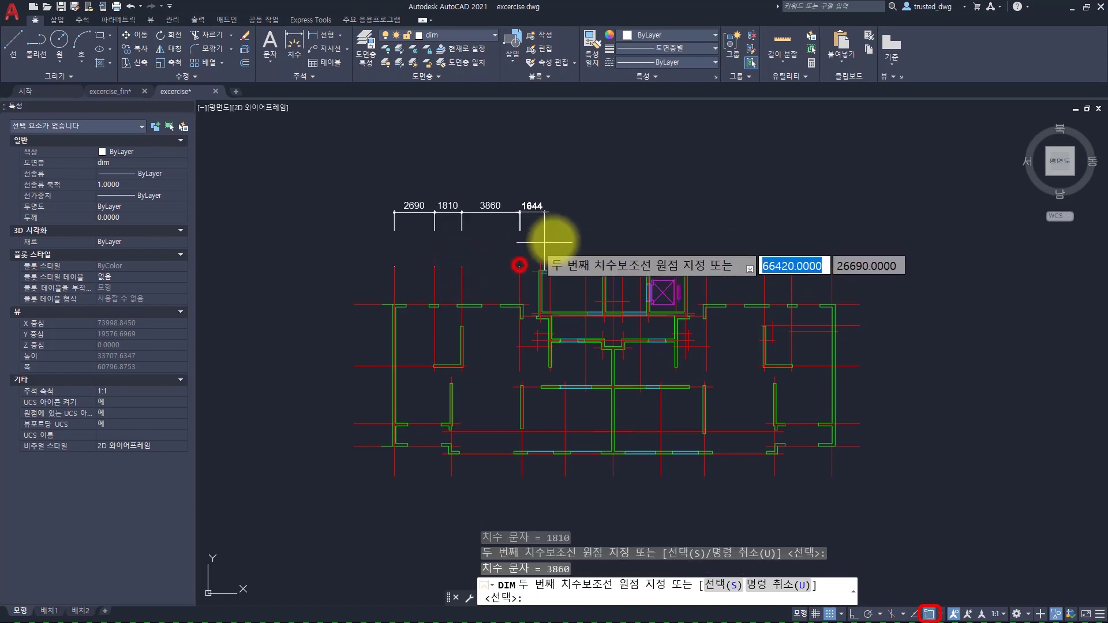
pyautogui.click(540, 262)
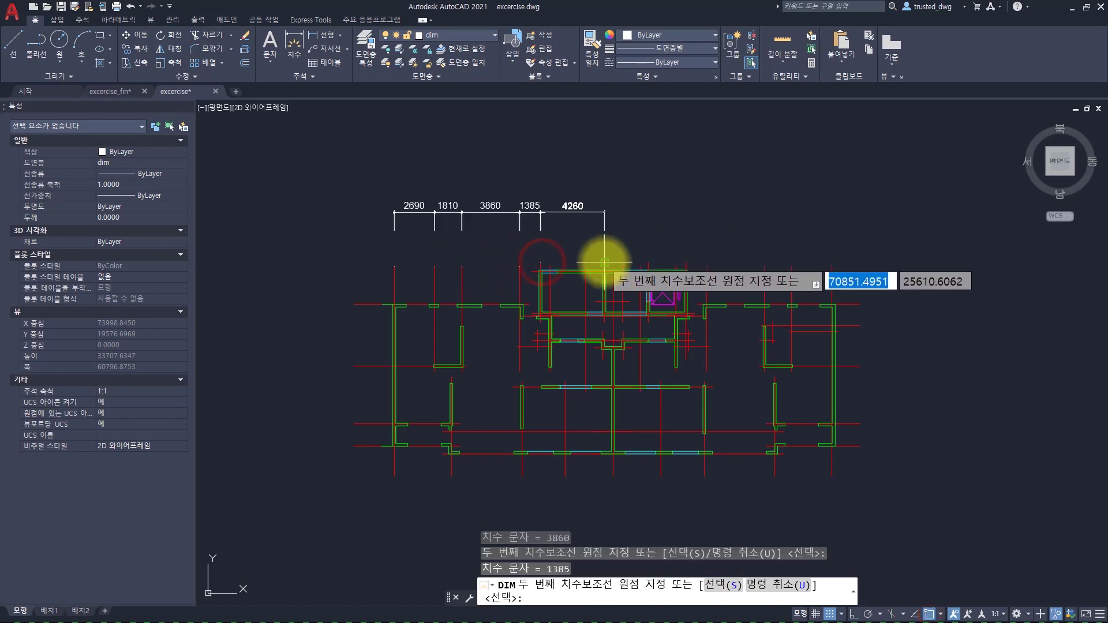
# Step: Continue the dimension chain through the remaining grid line ends to the rightmost one, undoing the misplaced point, and end the chain
pyautogui.click(604, 263)
pyautogui.click(649, 263)
pyautogui.click(687, 263)
pyautogui.hotkey('ctrl', 'z')
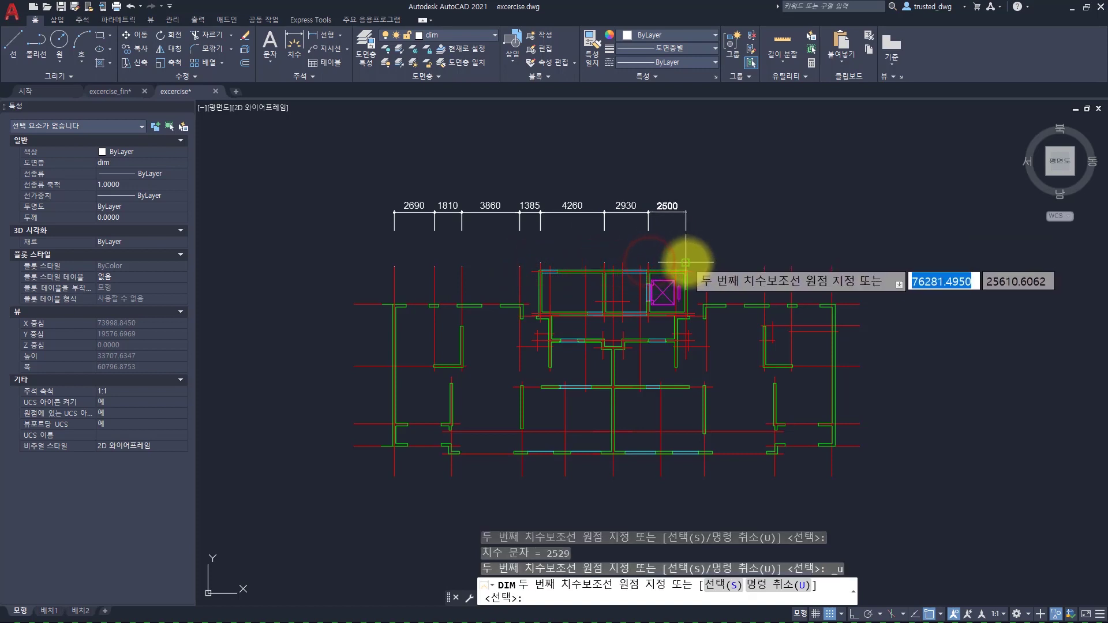
pyautogui.click(687, 263)
pyautogui.click(707, 263)
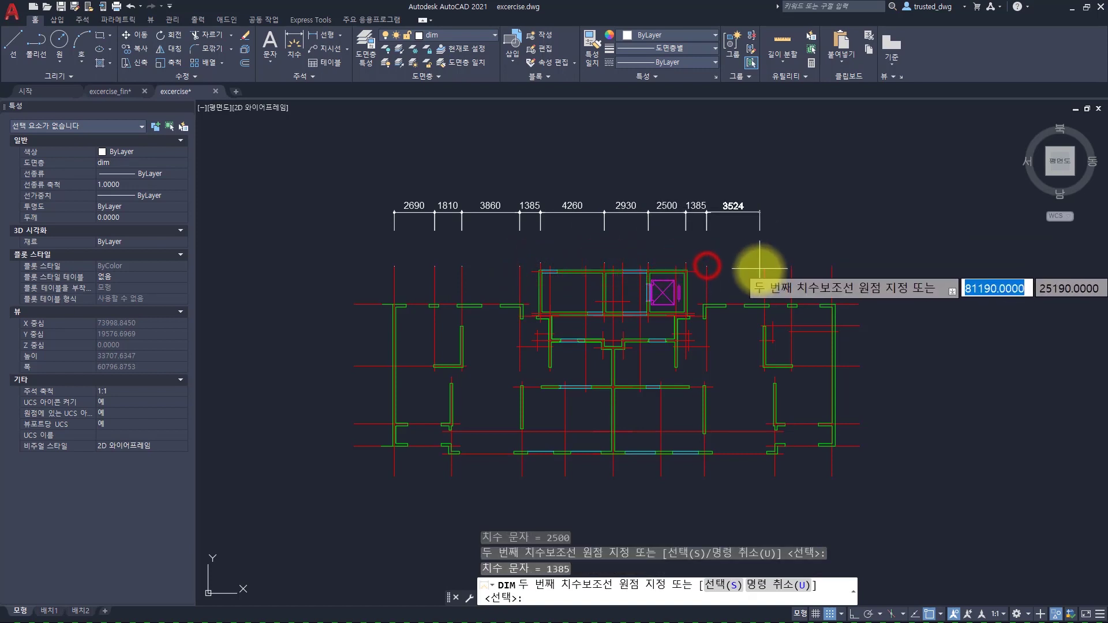
pyautogui.click(764, 265)
pyautogui.click(792, 262)
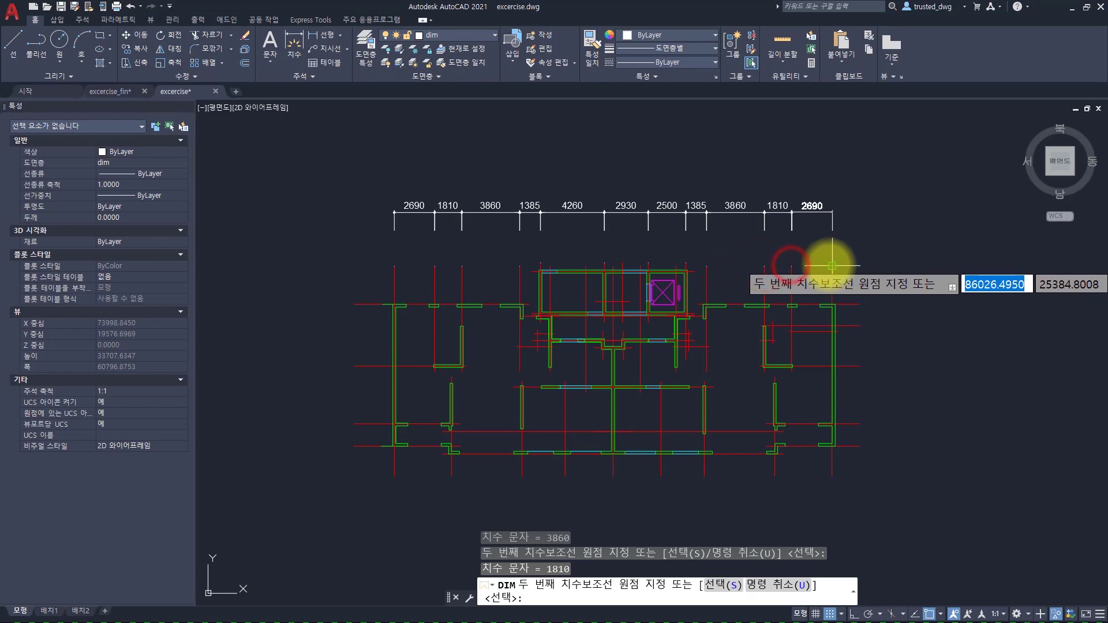
pyautogui.click(832, 264)
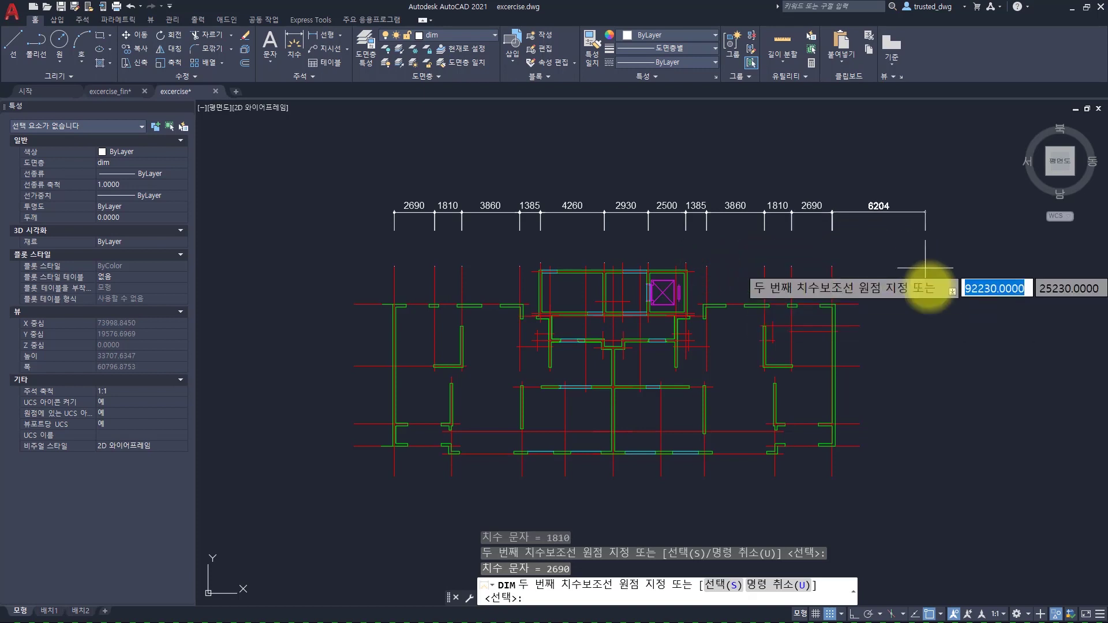
pyautogui.press('space')
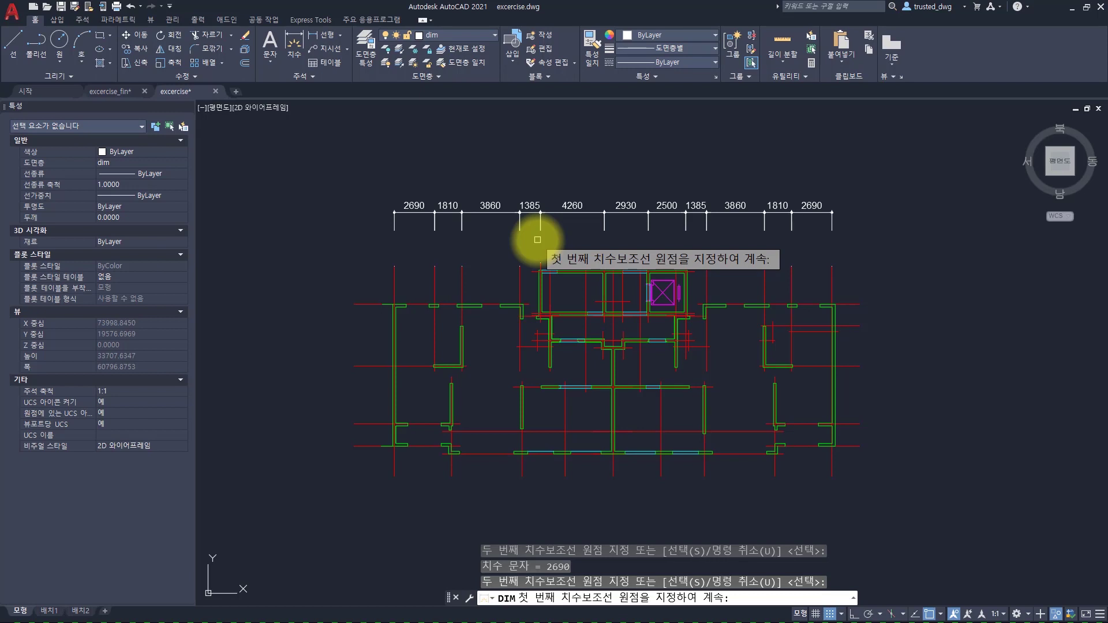
pyautogui.press('space')
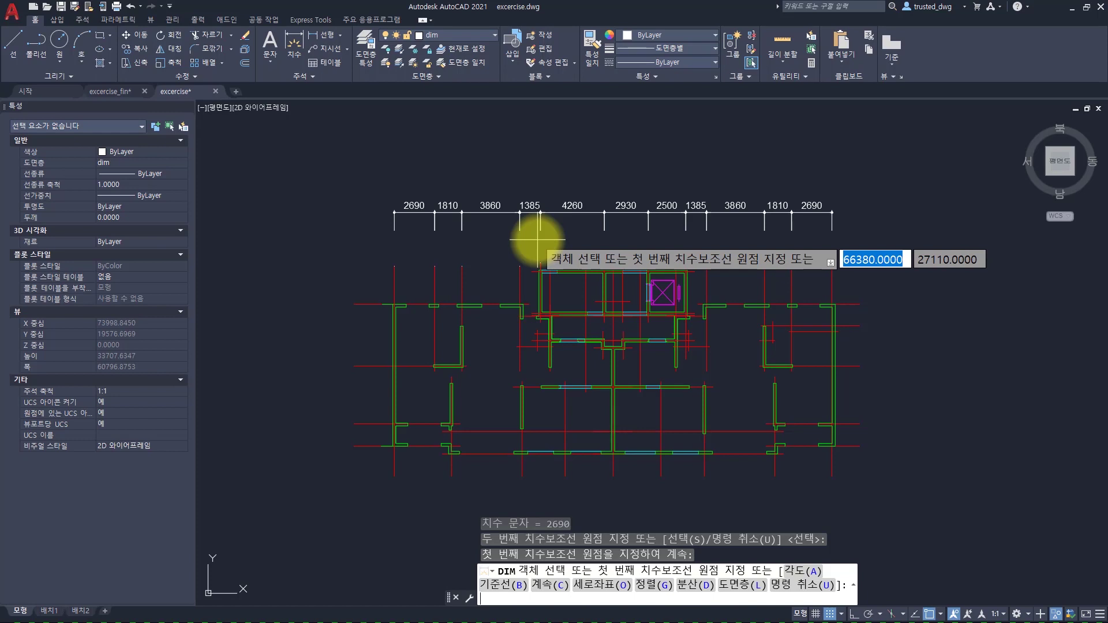
# Step: Dimension the overall width between the leftmost and rightmost grid line ends, using one-time endpoint snaps and placing it above the existing chain
pyautogui.click(394, 266)
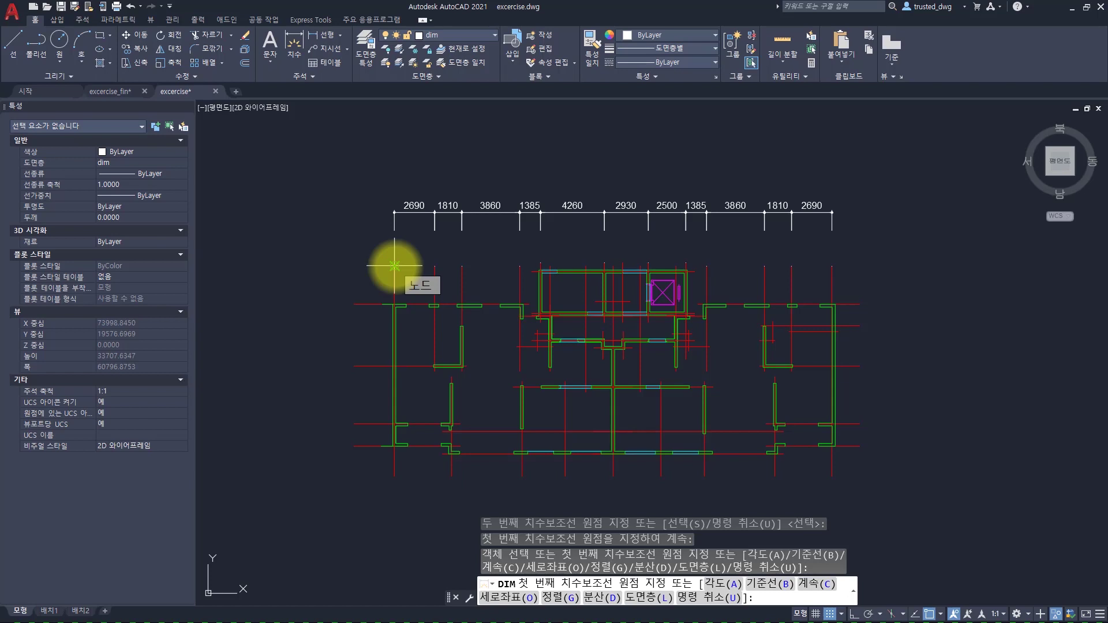
pyautogui.press('Escape')
pyautogui.keyDown('shift'); pyautogui.rightClick(412, 247); pyautogui.keyUp('shift')
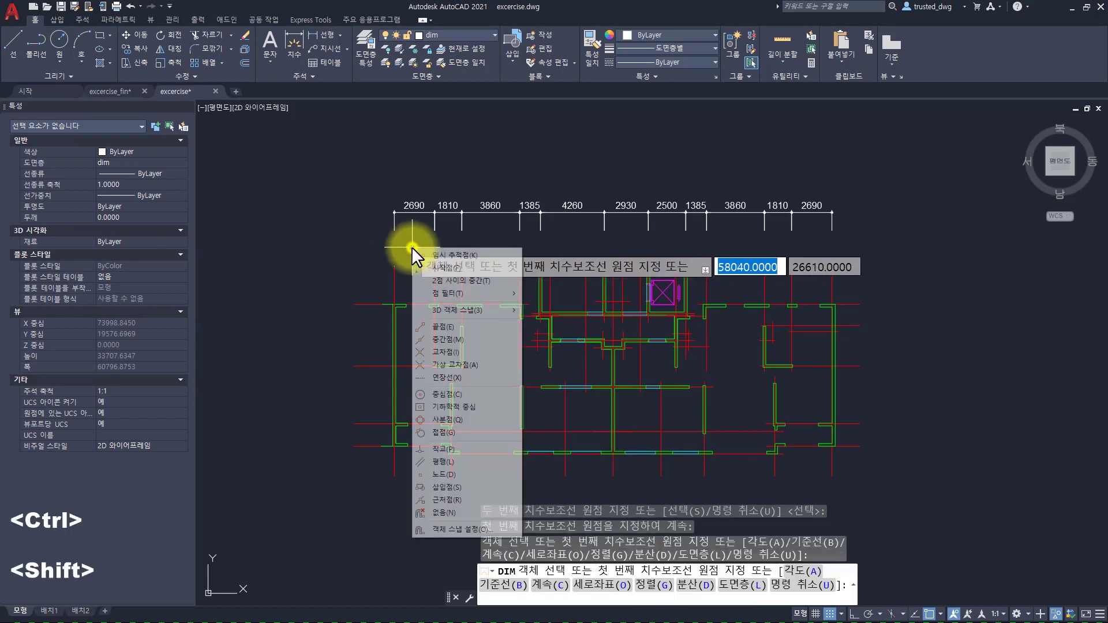
pyautogui.click(439, 327)
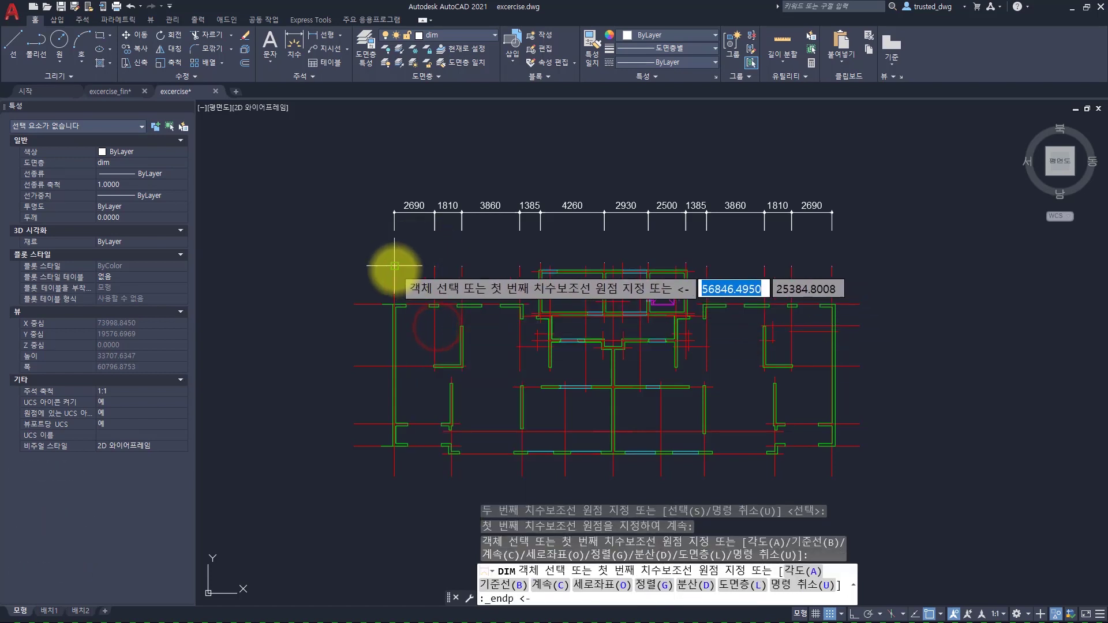
pyautogui.click(395, 265)
pyautogui.keyDown('ctrl'); pyautogui.rightClick(820, 250); pyautogui.keyUp('ctrl')
pyautogui.click(840, 329)
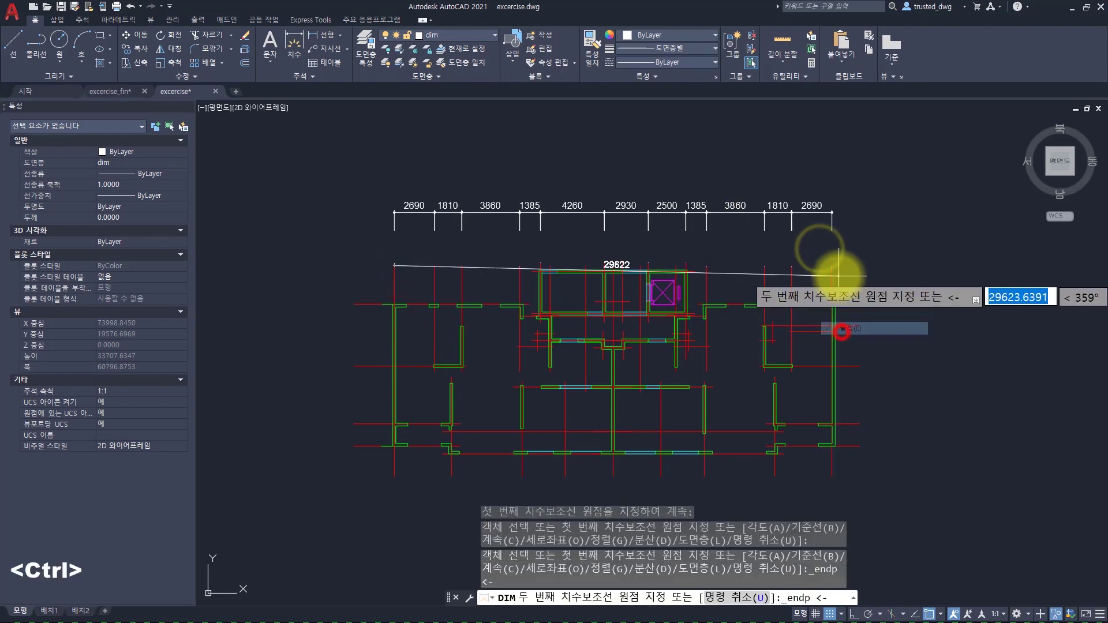
pyautogui.click(833, 266)
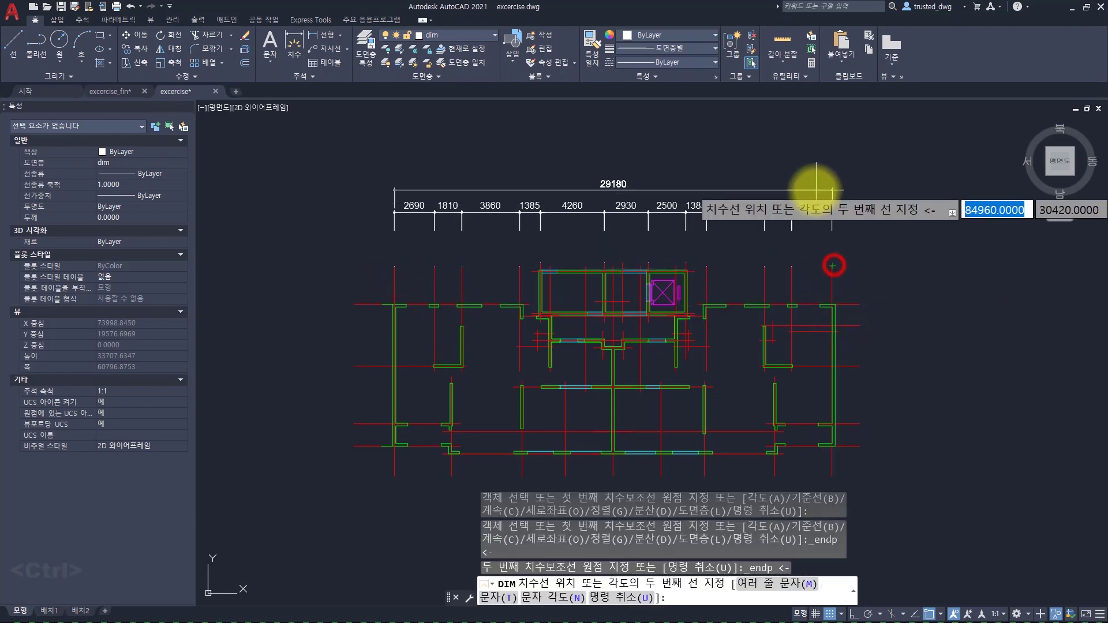
pyautogui.click(738, 187)
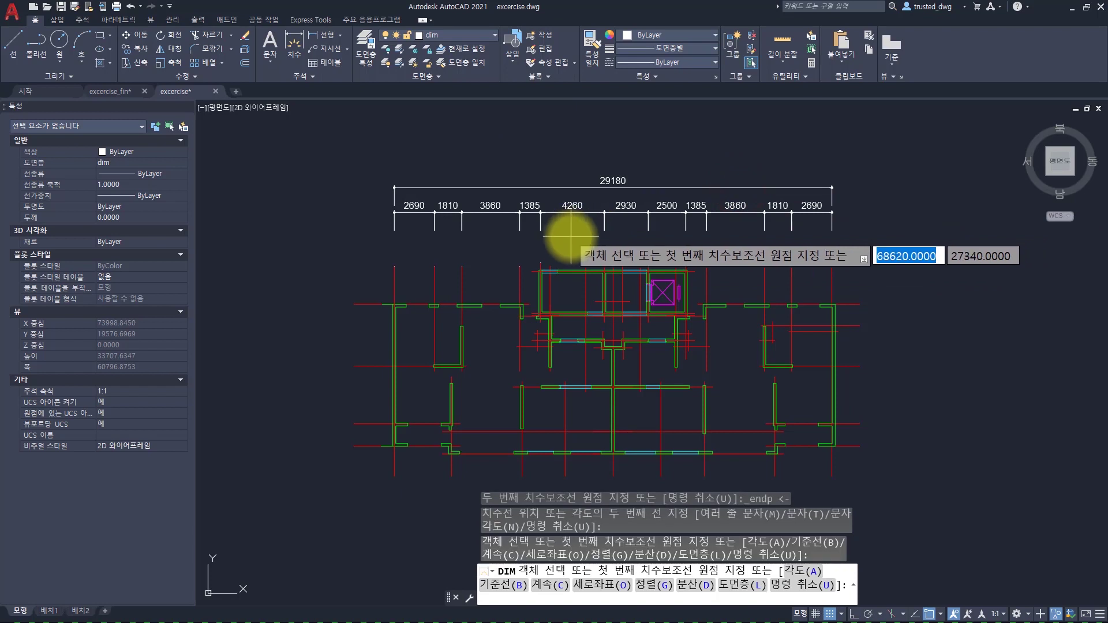
pyautogui.press('space')
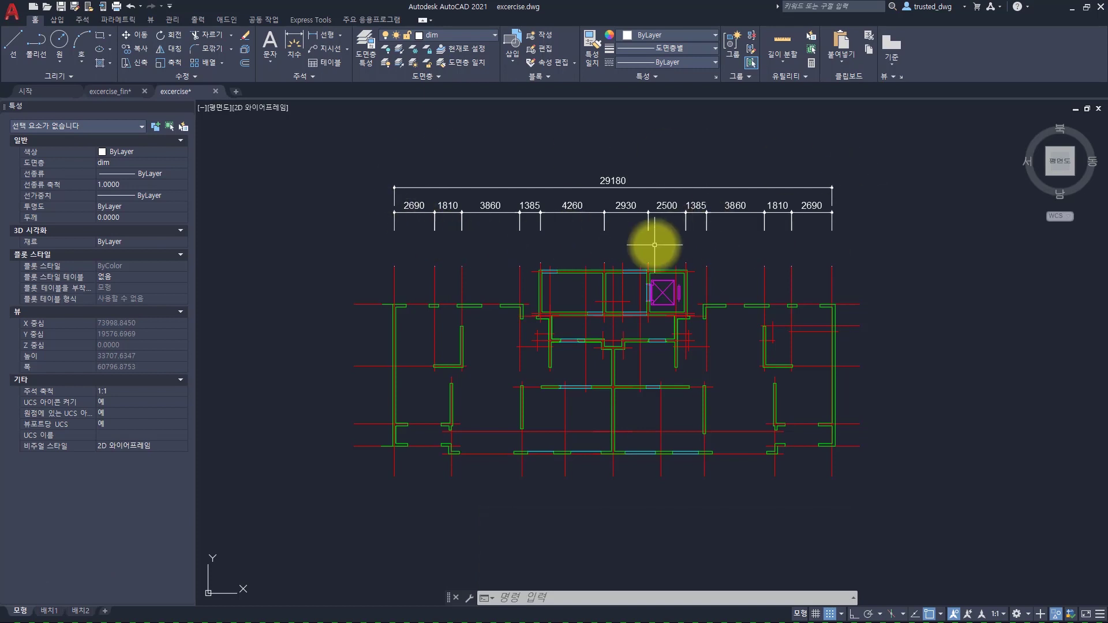
pyautogui.click(648, 226)
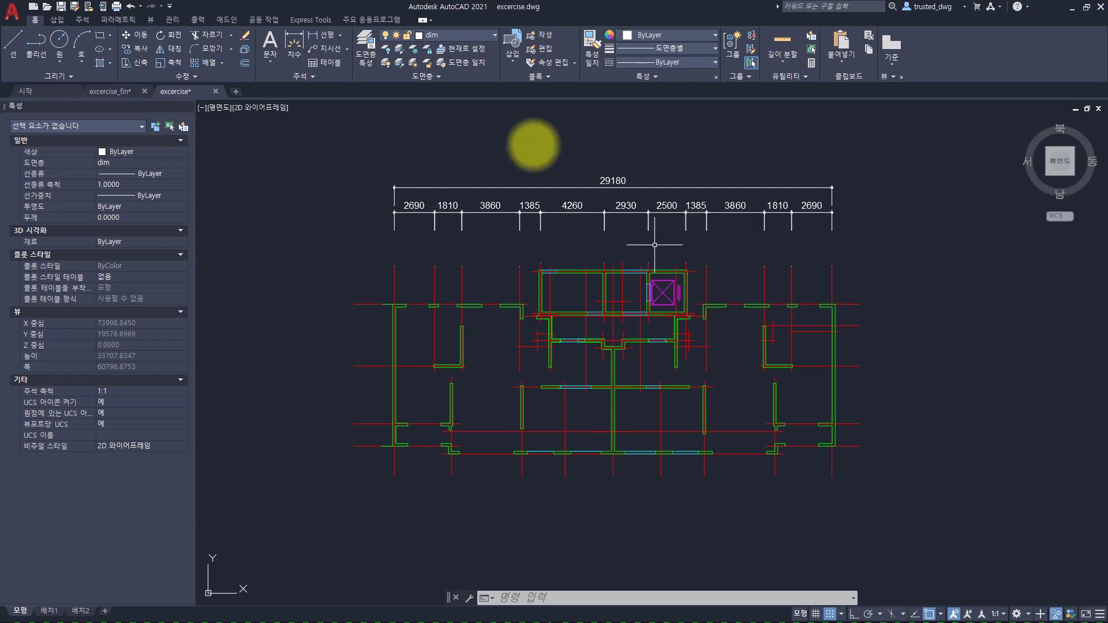
pyautogui.click(341, 33)
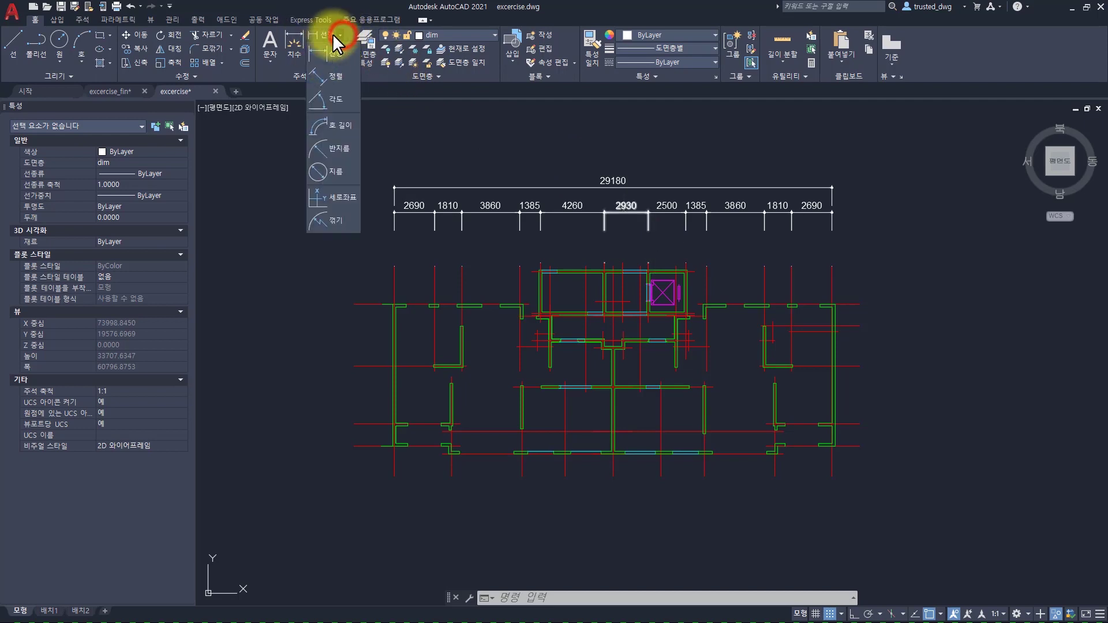
pyautogui.click(401, 120)
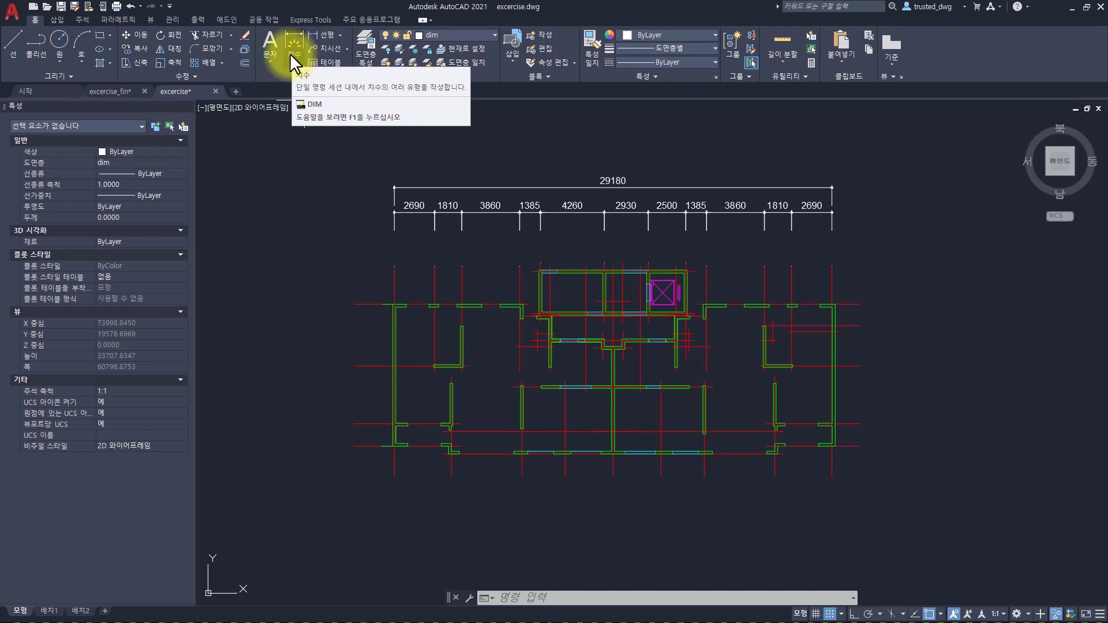
pyautogui.click(290, 54)
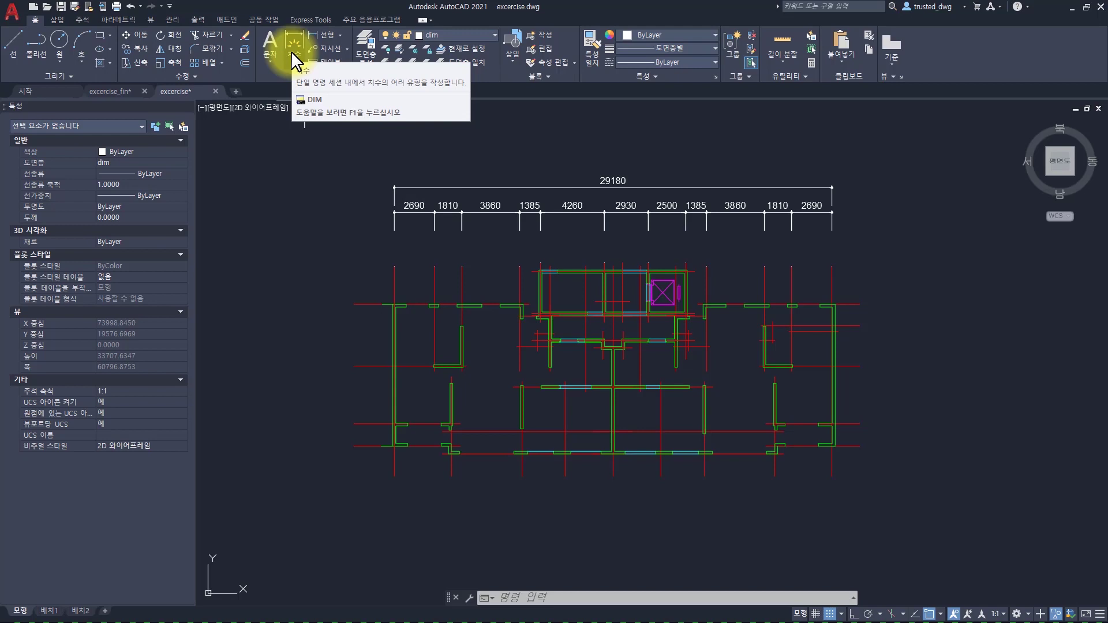
pyautogui.click(293, 53)
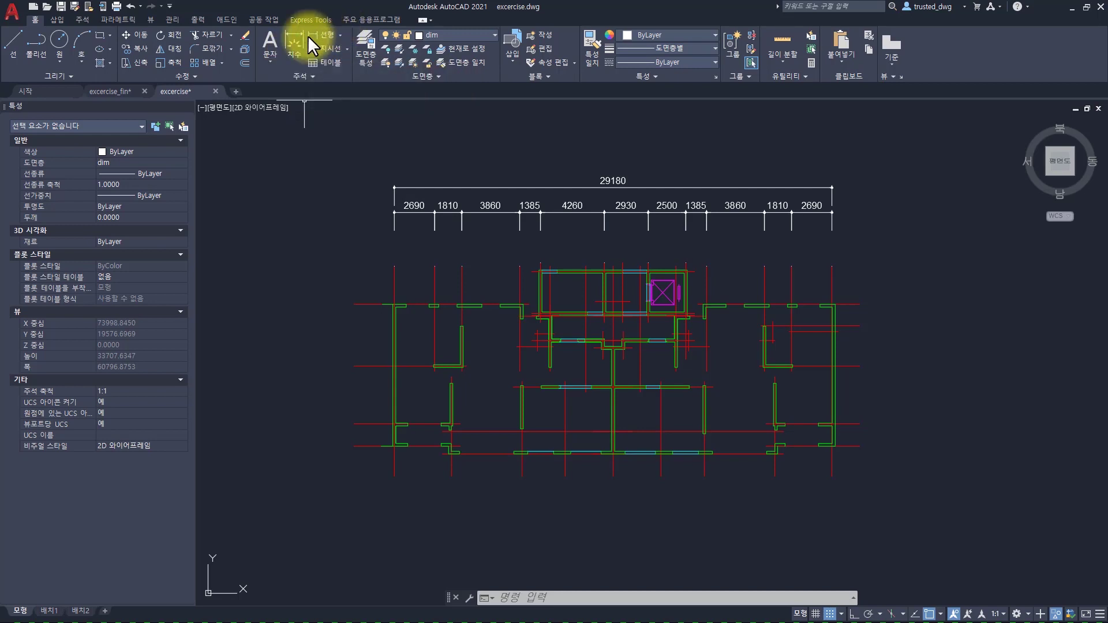
pyautogui.press('Escape')
pyautogui.press('Escape')
# Step: Erase the overall dimension together with the dimension chain above the plan
pyautogui.click(878, 172)
pyautogui.click(391, 225)
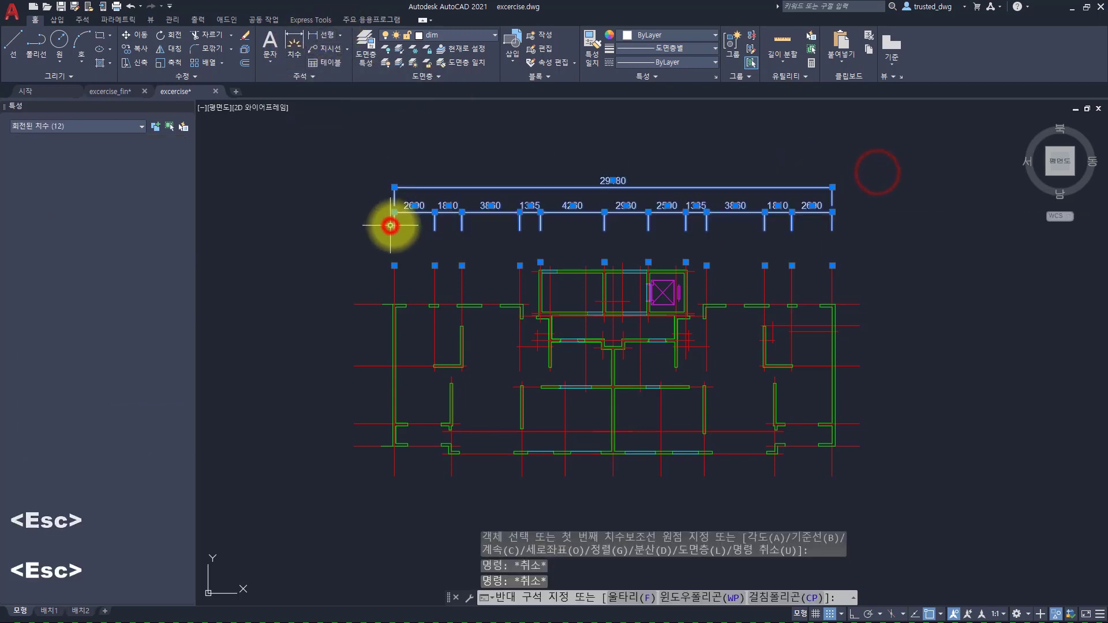
pyautogui.write('e')
pyautogui.press('space')
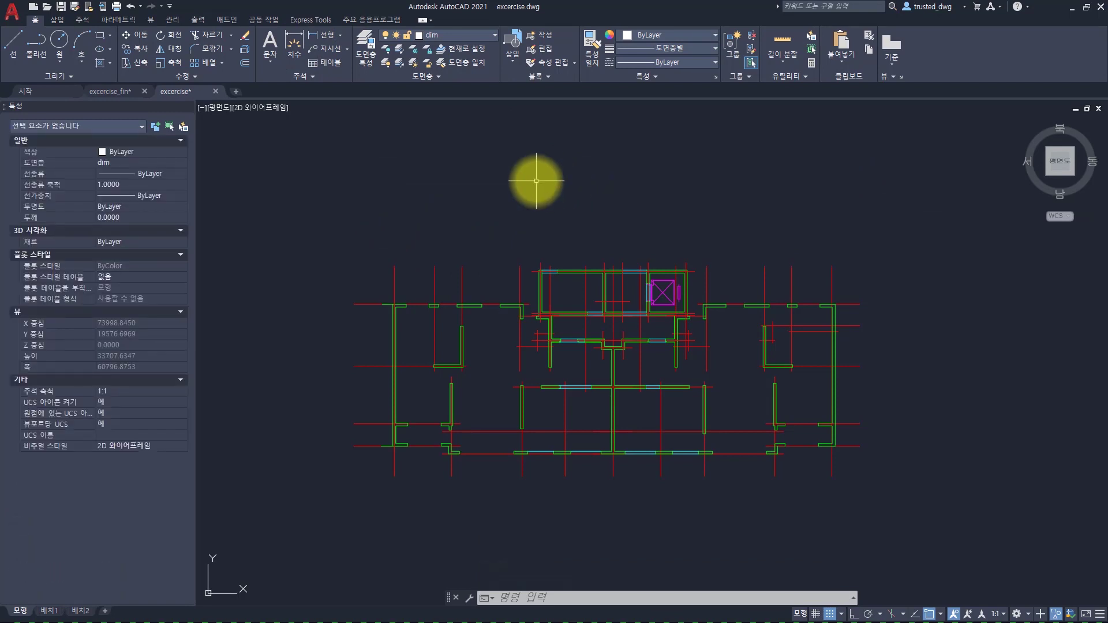
pyautogui.write('qdim')
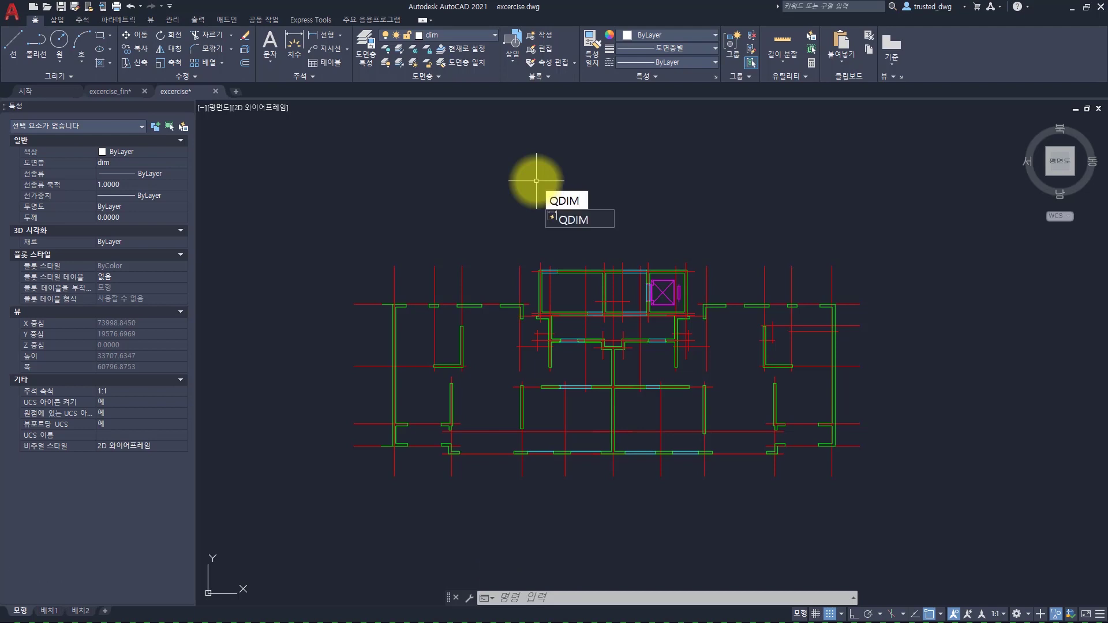
pyautogui.press('Escape')
pyautogui.press('Escape')
pyautogui.press('Escape')
pyautogui.write('qd')
pyautogui.press('Escape')
pyautogui.press('Escape')
pyautogui.press('Escape')
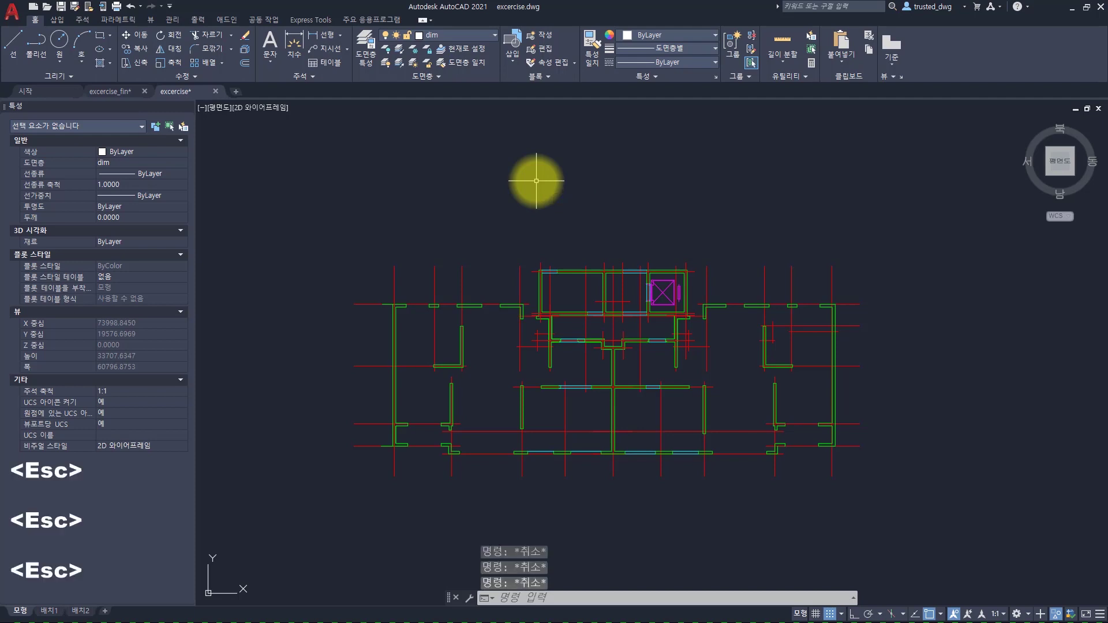
pyautogui.write('qd')
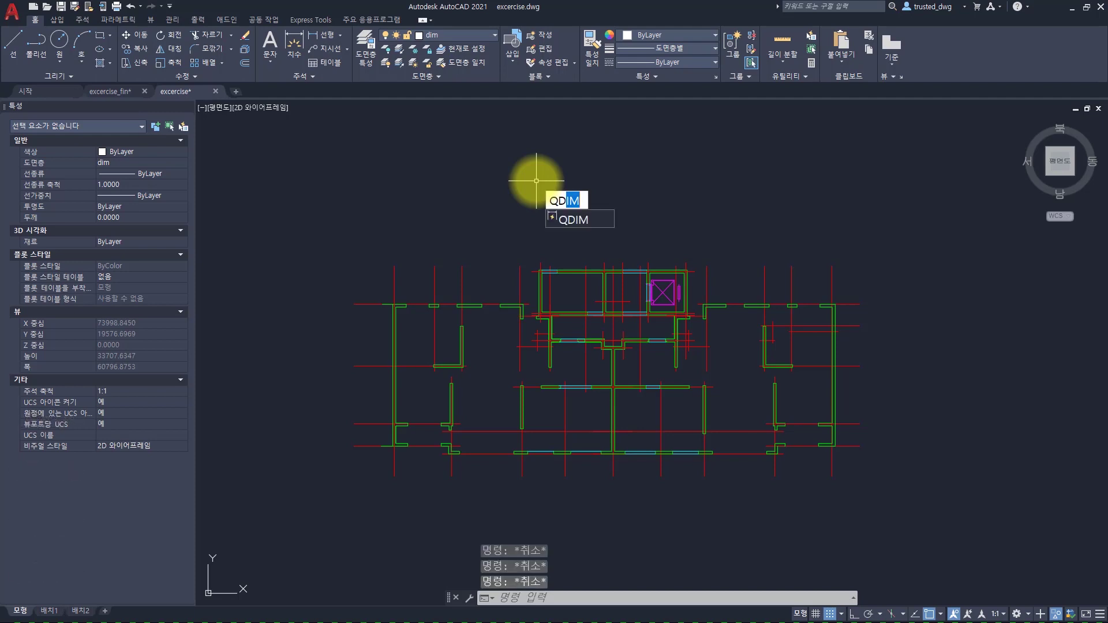
pyautogui.press('space')
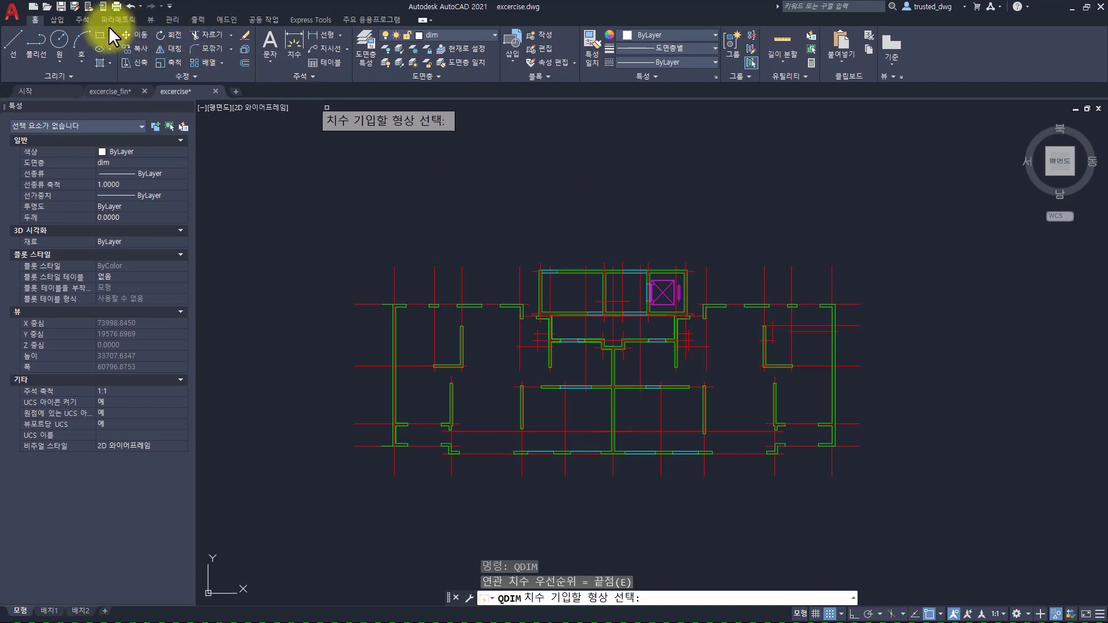
pyautogui.click(89, 19)
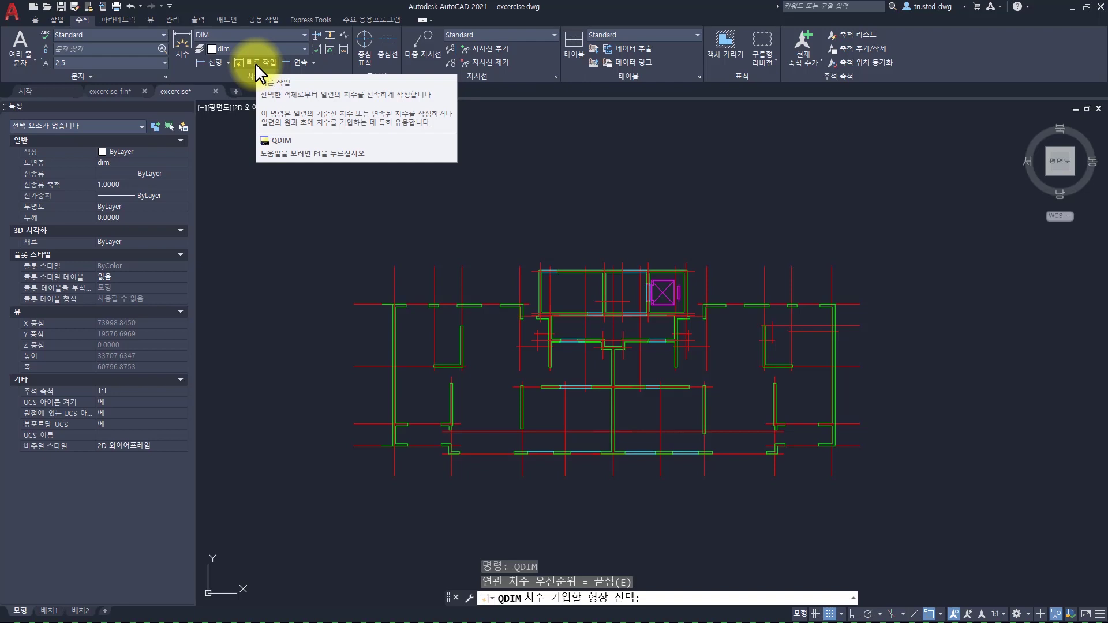
pyautogui.click(36, 19)
pyautogui.press('Escape')
pyautogui.press('Escape')
pyautogui.press('Escape')
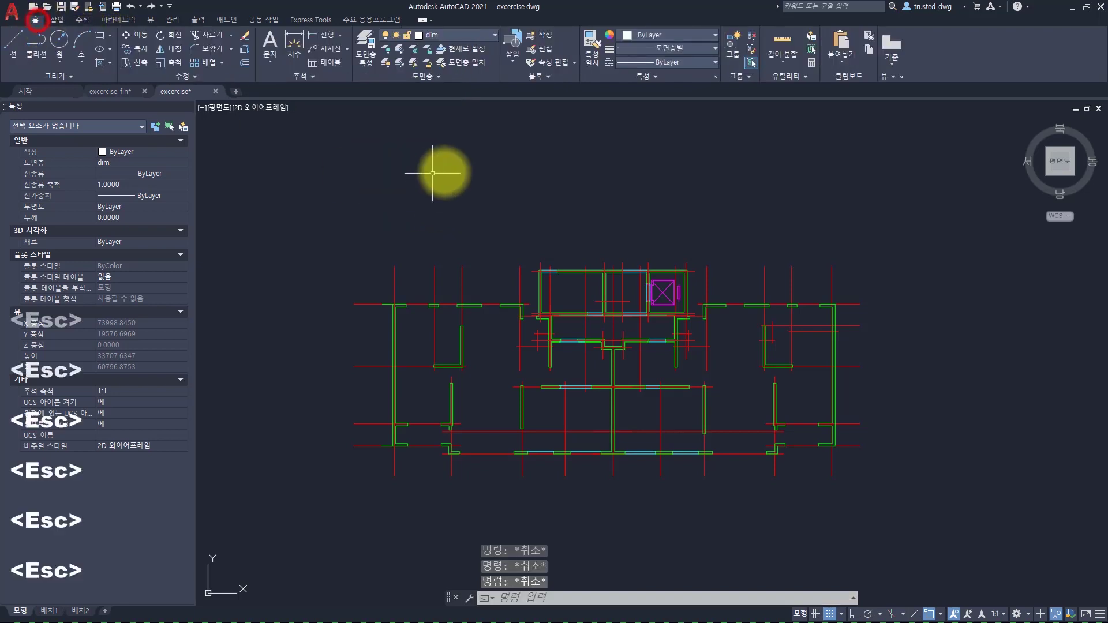
# Step: Use QDIM on the twelve vertical grid lines extending above the plan's outline, placing the continuous dimension chain above the plan
pyautogui.write('qd')
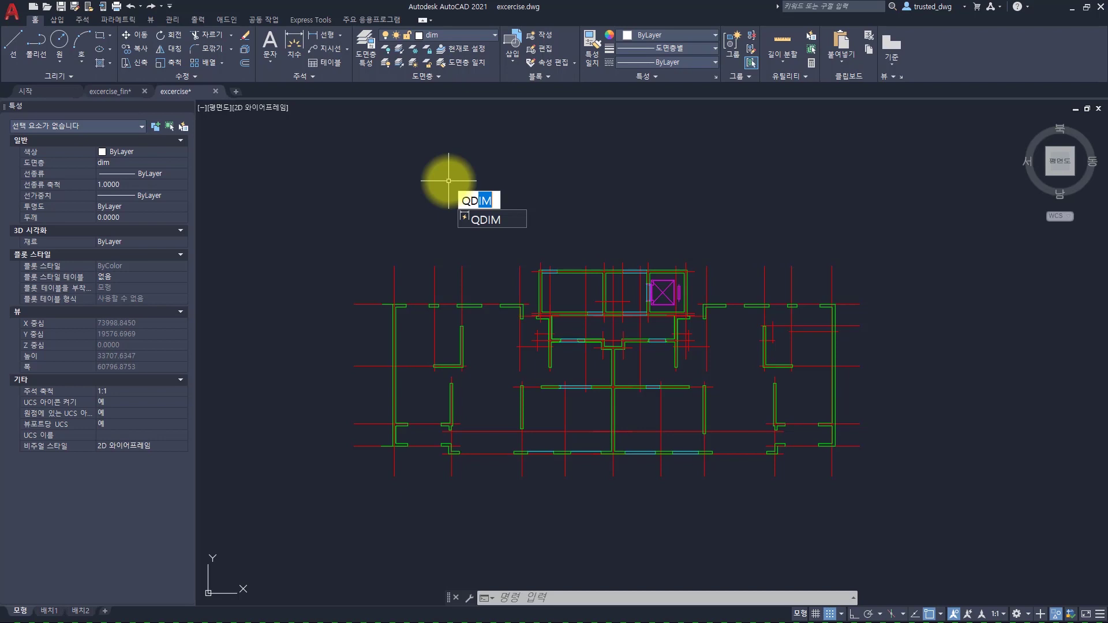
pyautogui.press('space')
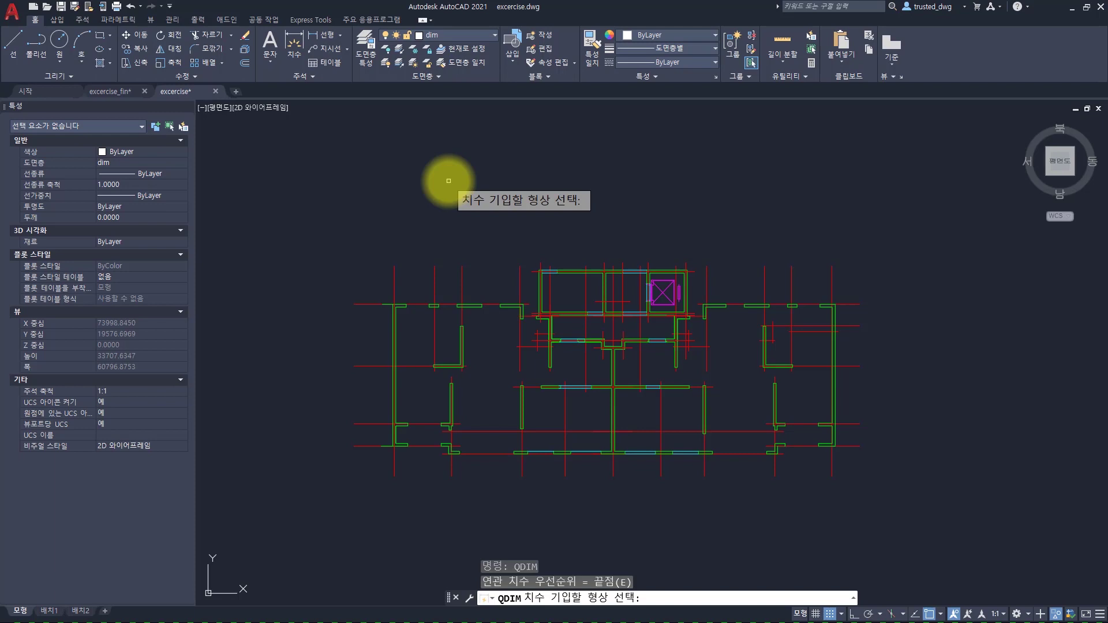
pyautogui.click(522, 247)
pyautogui.click(347, 272)
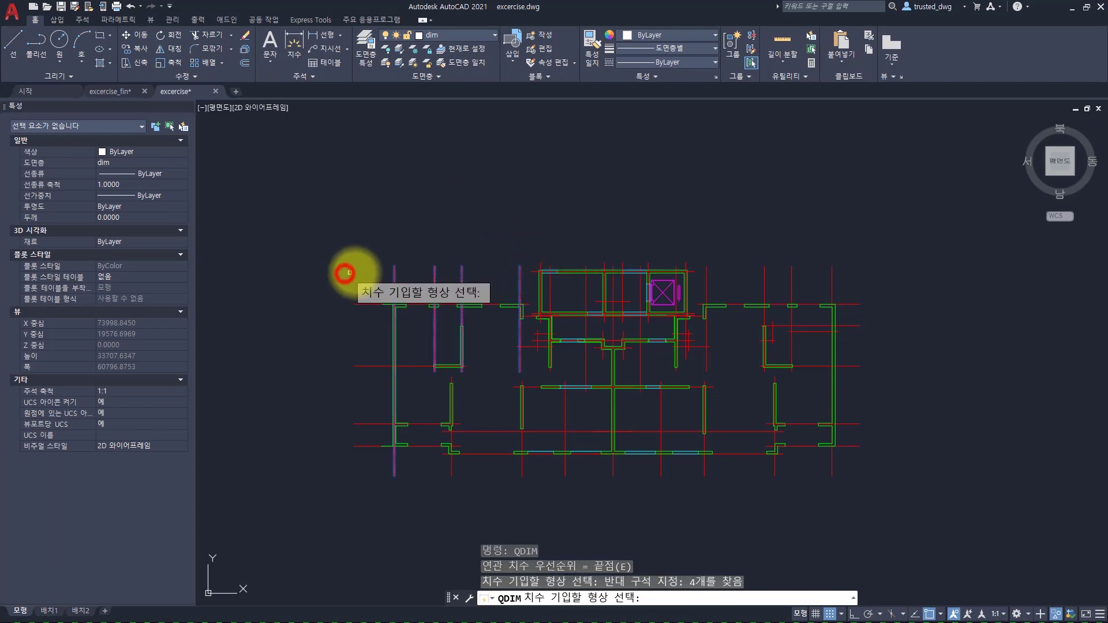
pyautogui.click(540, 265)
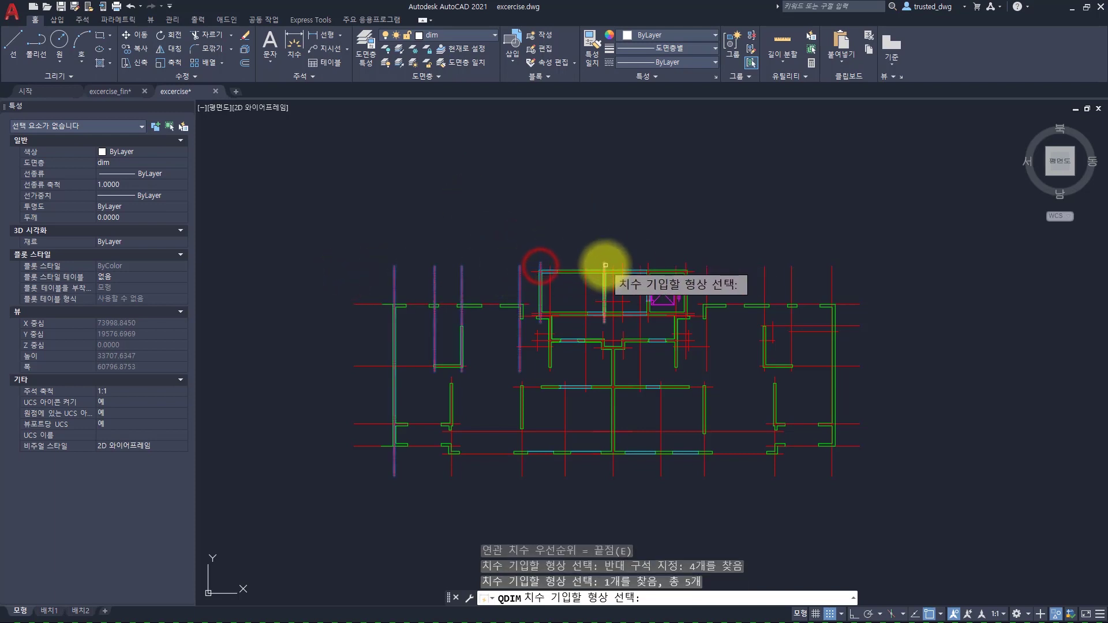
pyautogui.click(605, 264)
pyautogui.click(648, 265)
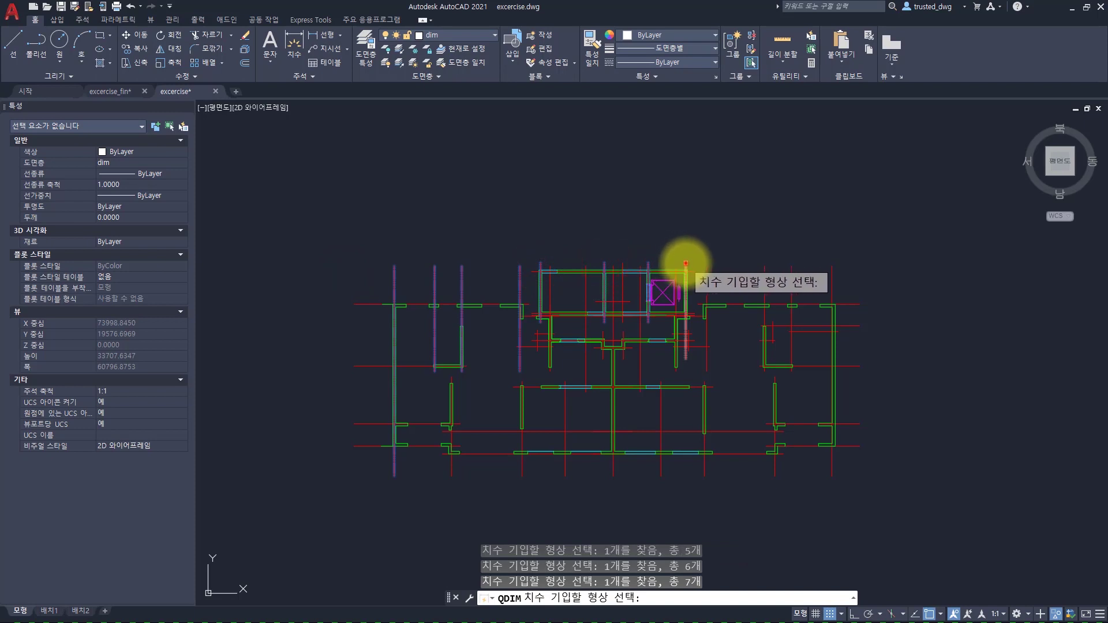
pyautogui.click(686, 264)
pyautogui.click(706, 268)
pyautogui.click(894, 265)
pyautogui.click(749, 280)
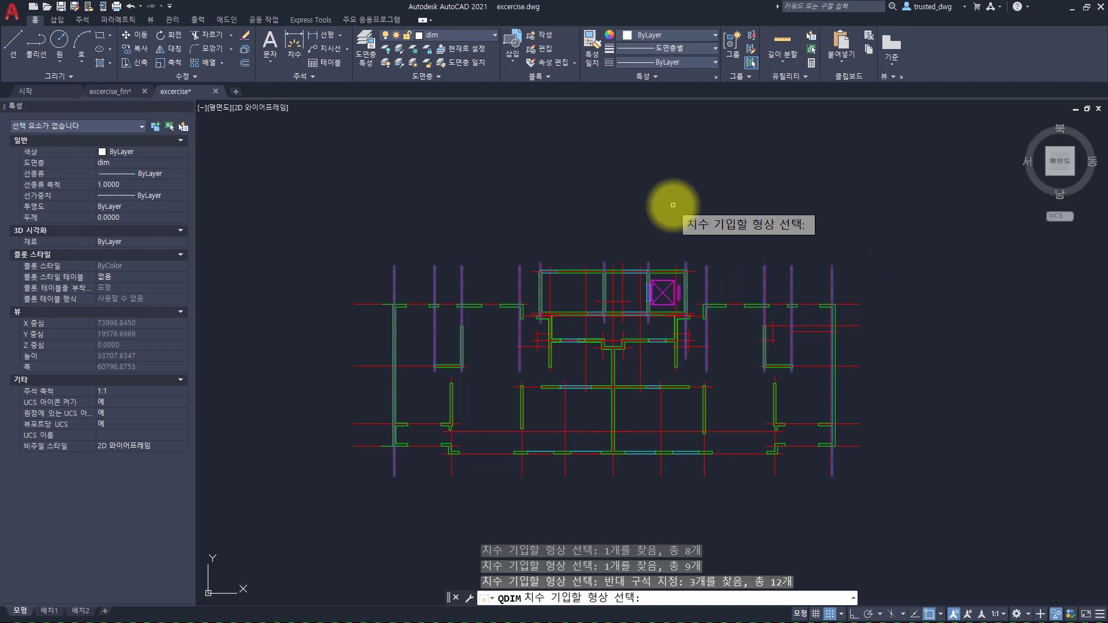
pyautogui.press('space')
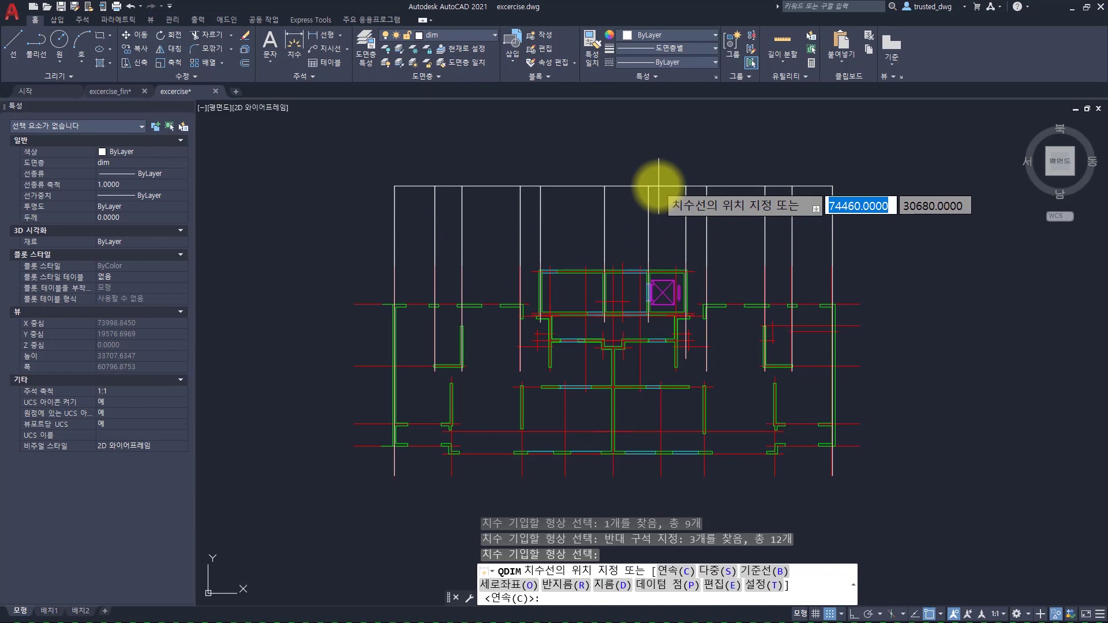
pyautogui.click(658, 187)
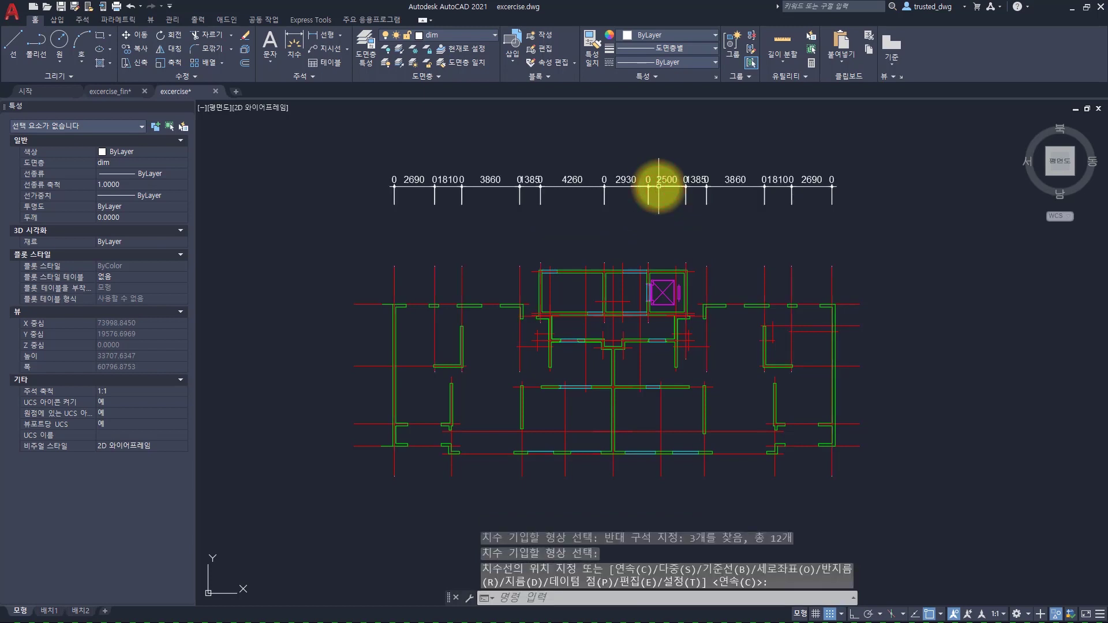
# Step: Use QDIM on the five horizontal grid lines extending past the plan's right side, placing the continuous dimension chain to its right
pyautogui.press('space')
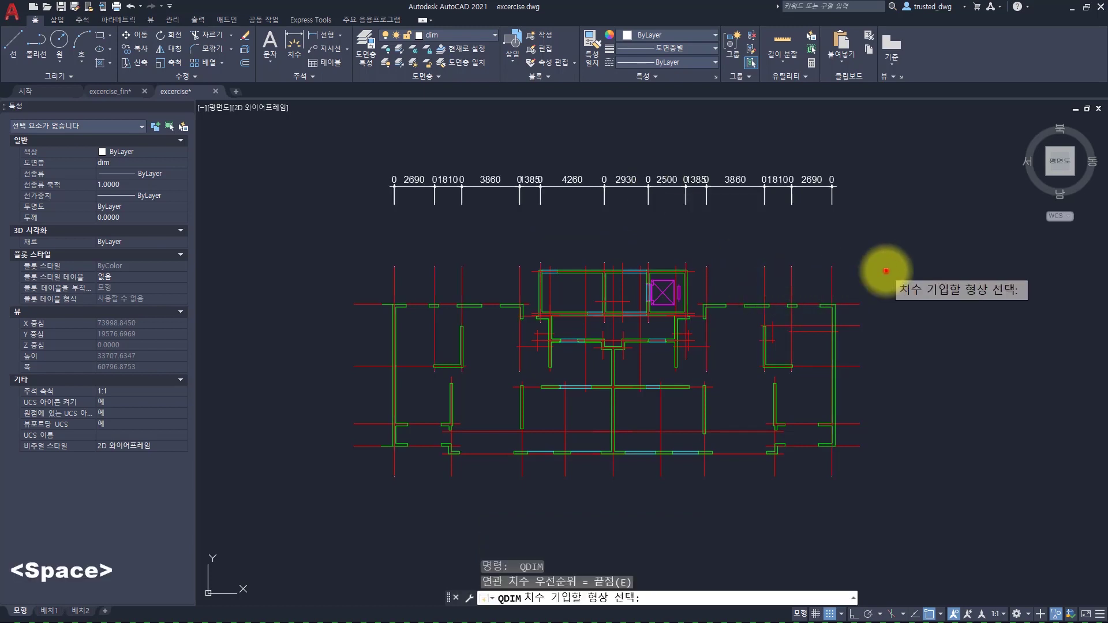
pyautogui.click(886, 271)
pyautogui.click(853, 478)
pyautogui.press('space')
pyautogui.click(922, 425)
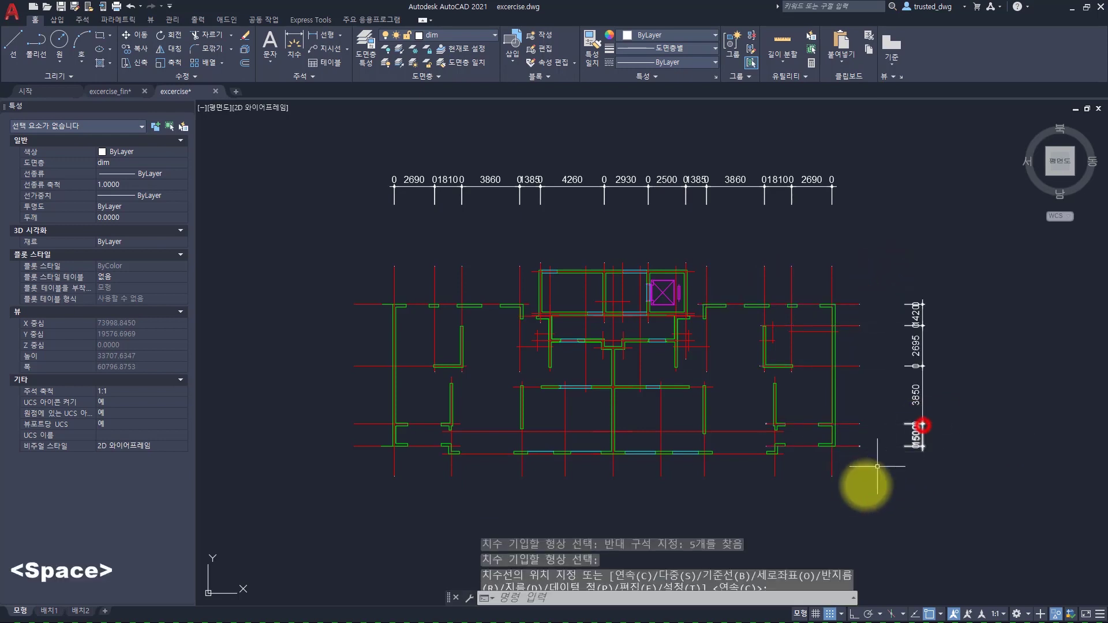
# Step: Use QDIM on the nine vertical grid lines reaching below the plan, excluding the existing dimensions from the selection, and place the chain beneath it
pyautogui.press('space')
pyautogui.click(862, 519)
pyautogui.click(355, 469)
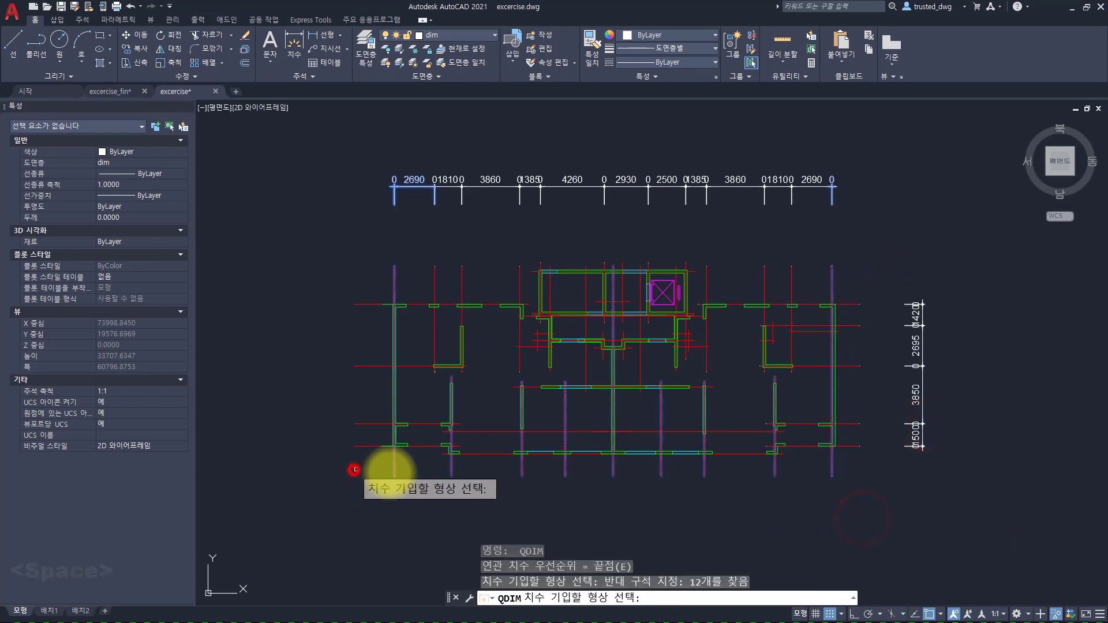
pyautogui.keyDown('shift'); pyautogui.click(862, 205); pyautogui.keyUp('shift')
pyautogui.keyDown('shift'); pyautogui.click(384, 119); pyautogui.keyUp('shift')
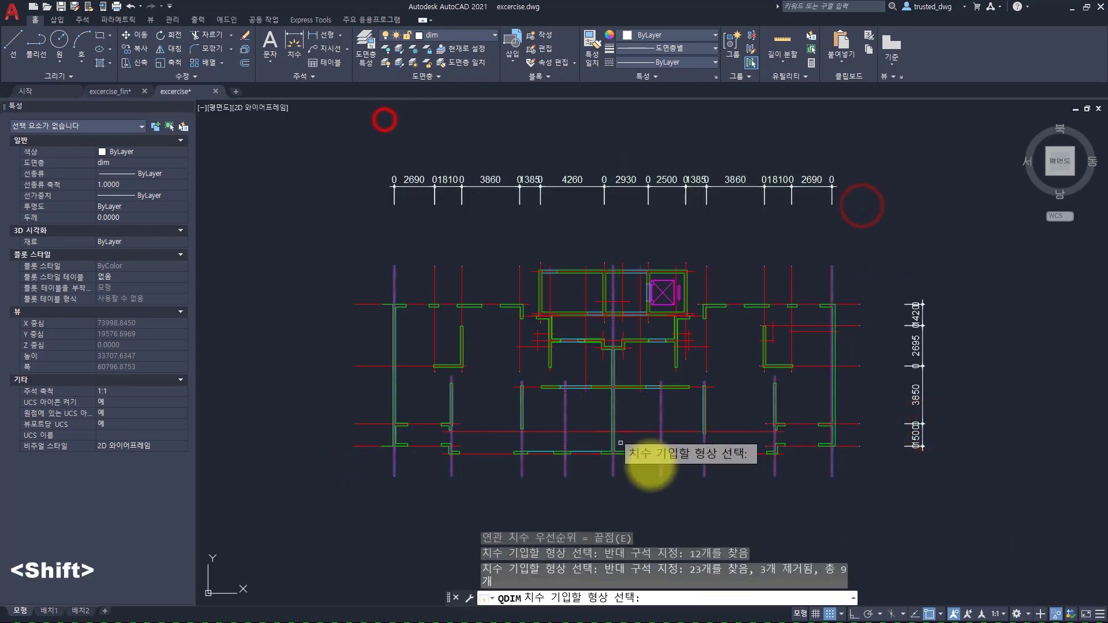
pyautogui.press('space')
pyautogui.click(797, 500)
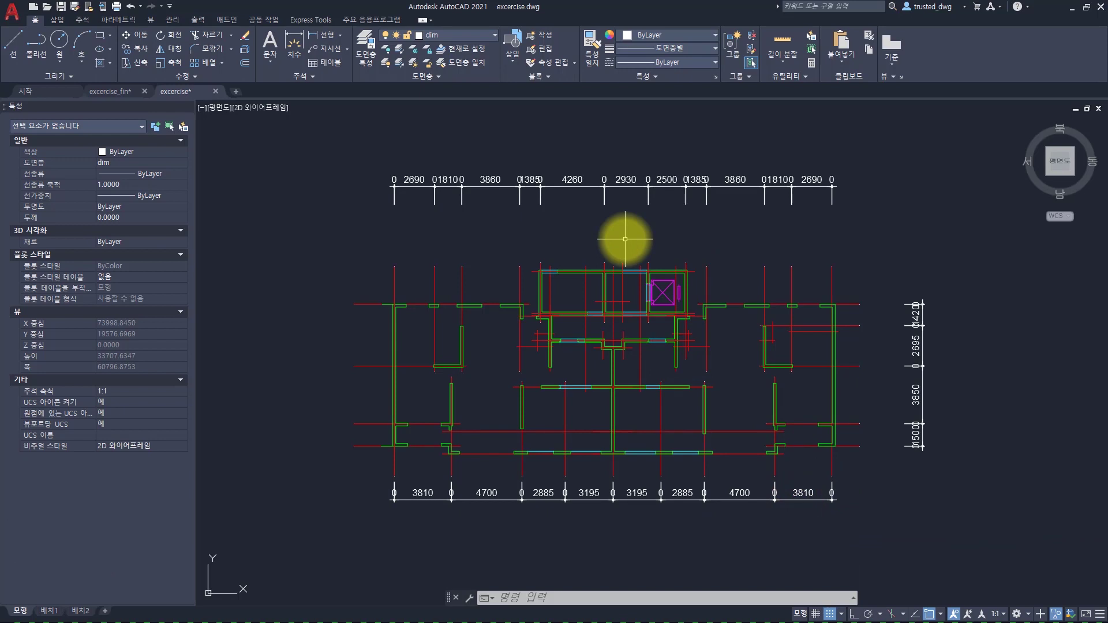
# Step: Examine the zero-length dimensions at three neighbouring grid lines in the chain above the plan
pyautogui.click(604, 180)
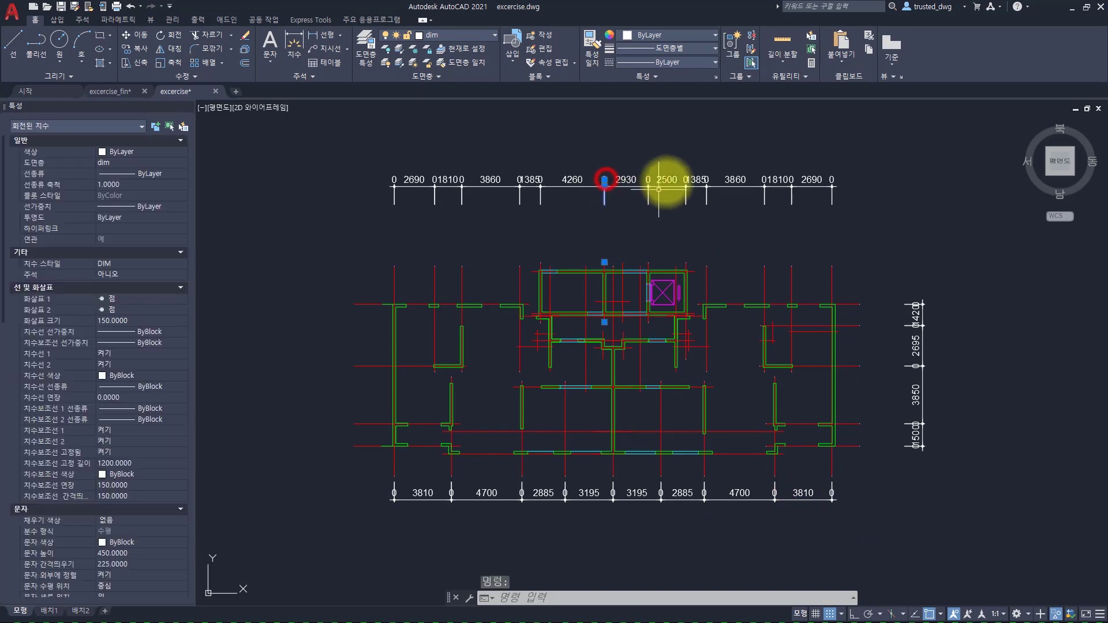
pyautogui.click(648, 180)
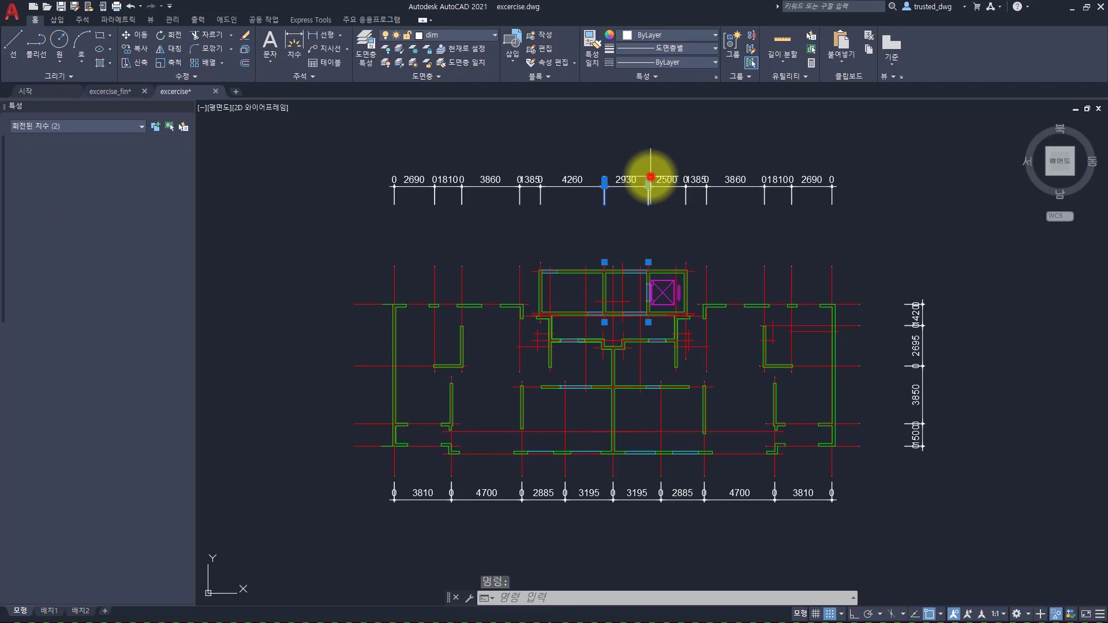
pyautogui.click(685, 176)
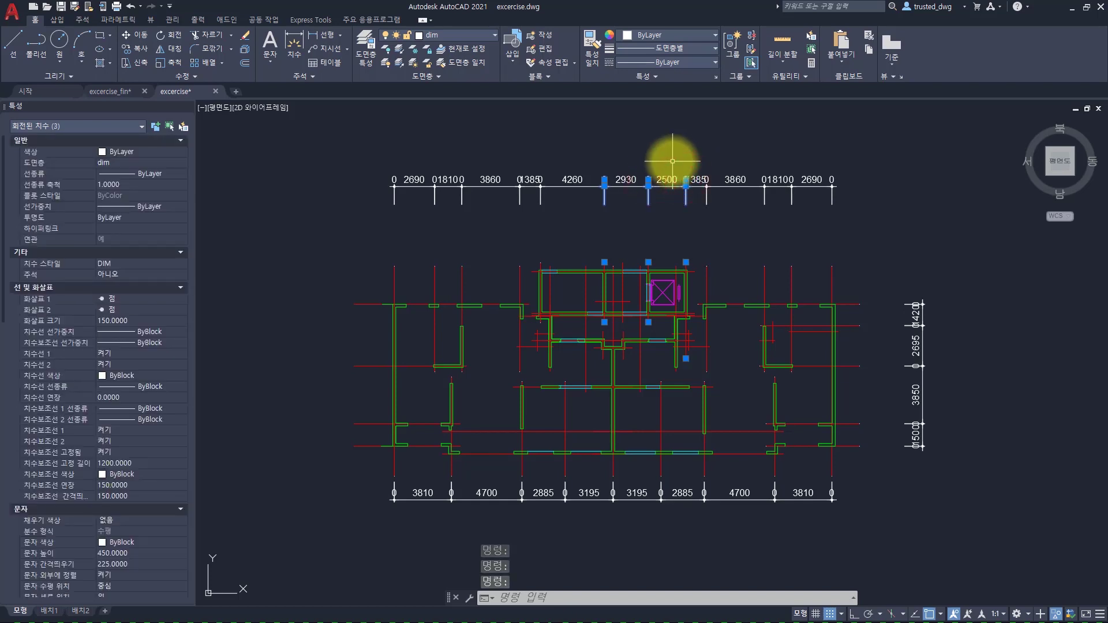
pyautogui.press('Escape')
pyautogui.press('Escape')
pyautogui.write('qd')
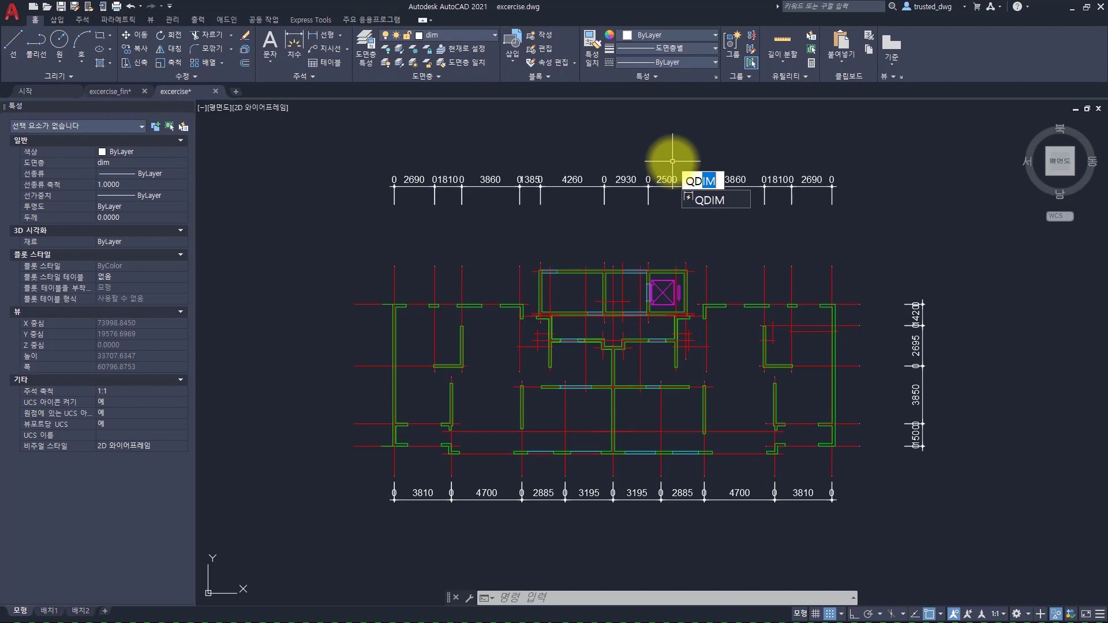
pyautogui.press('Escape')
pyautogui.press('Escape')
pyautogui.press('Escape')
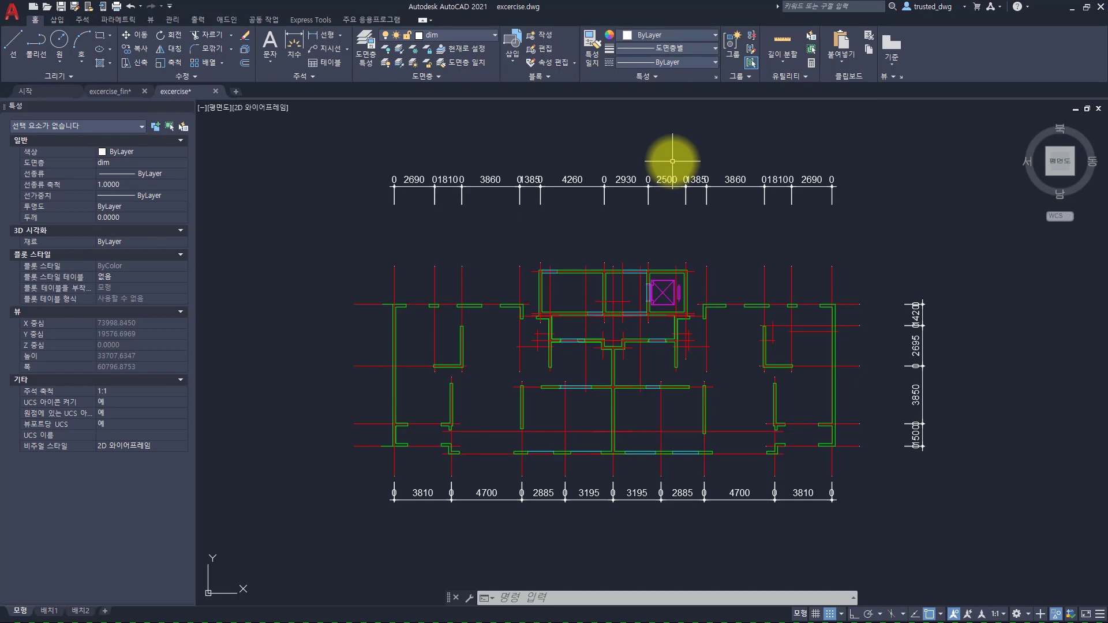
# Step: Inspect the start and end coordinates of the plan's leftmost vertical grid line
pyautogui.click(396, 275)
pyautogui.click(361, 284)
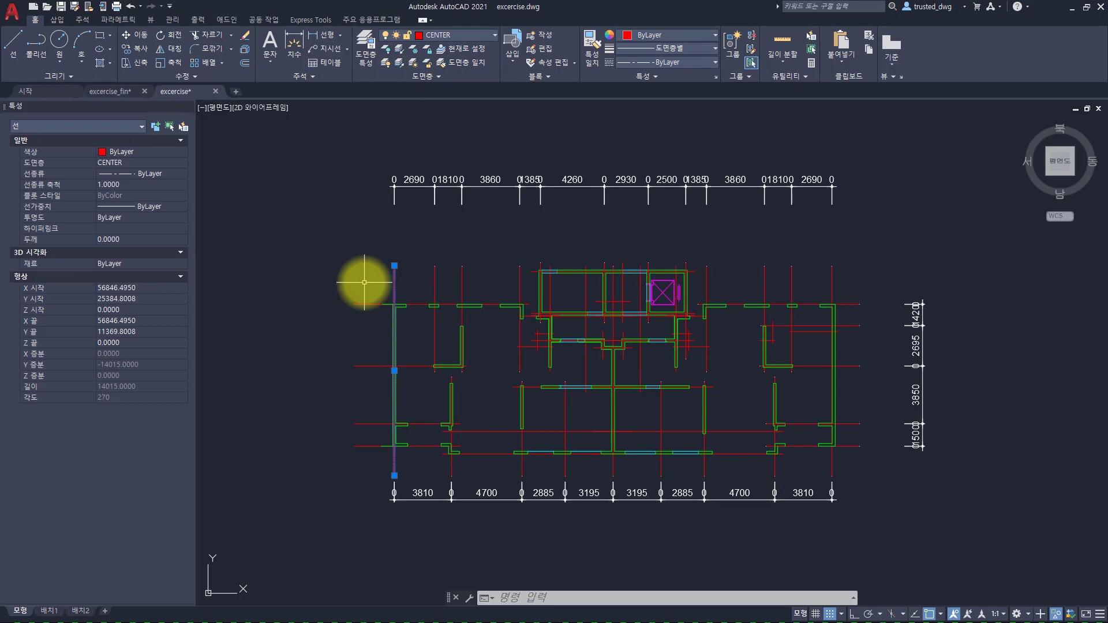
pyautogui.press('Escape')
pyautogui.click(403, 278)
pyautogui.click(389, 287)
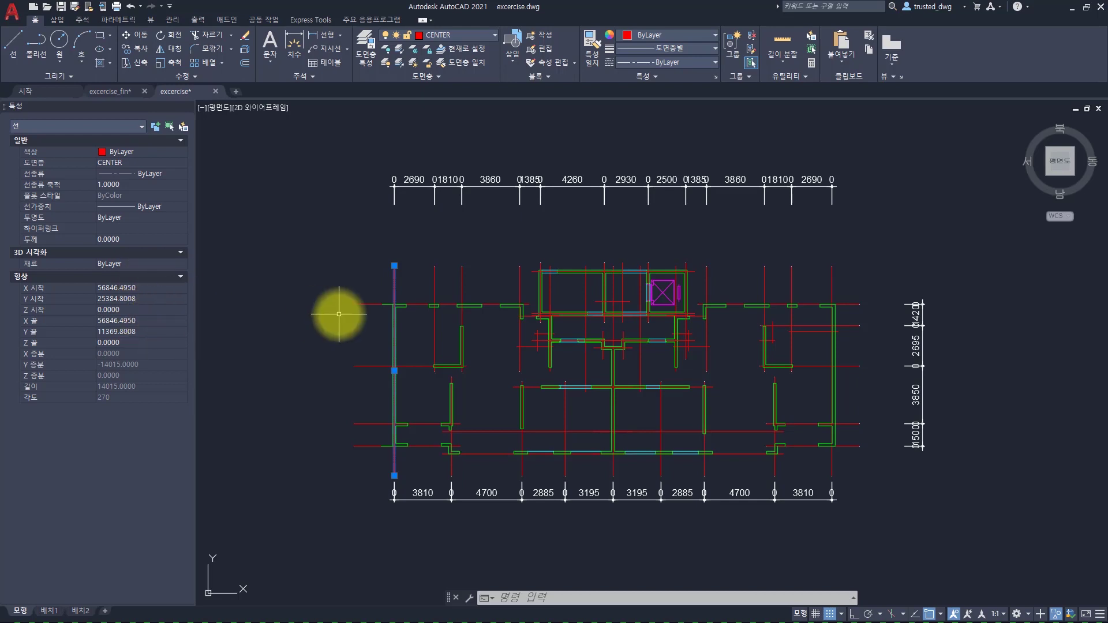
pyautogui.press('Escape')
pyautogui.press('Escape')
pyautogui.press('Escape')
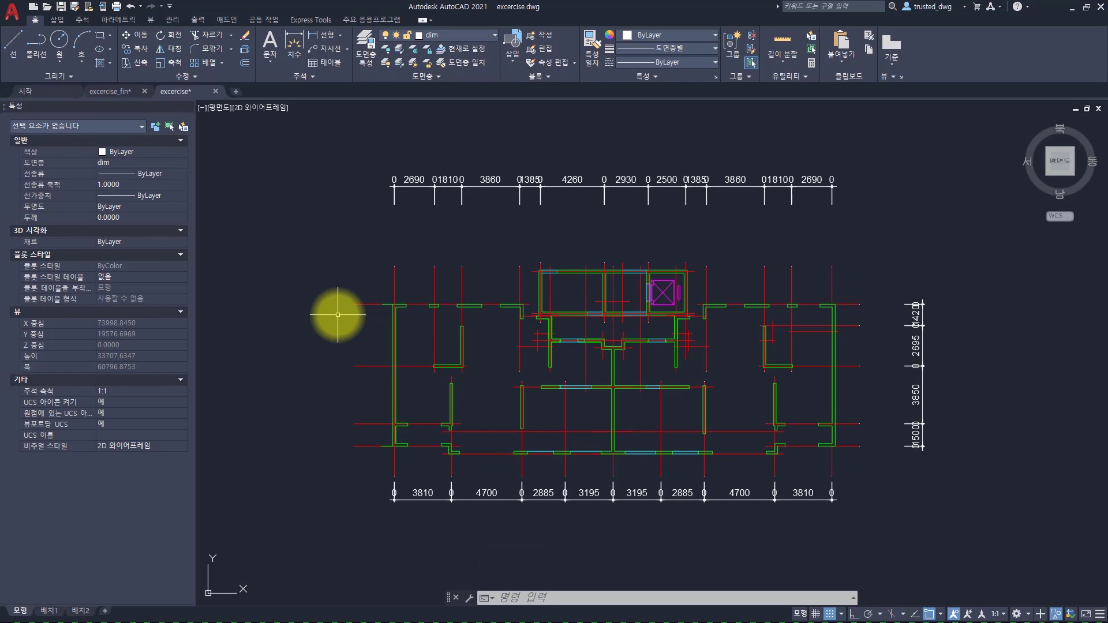
pyautogui.press('space')
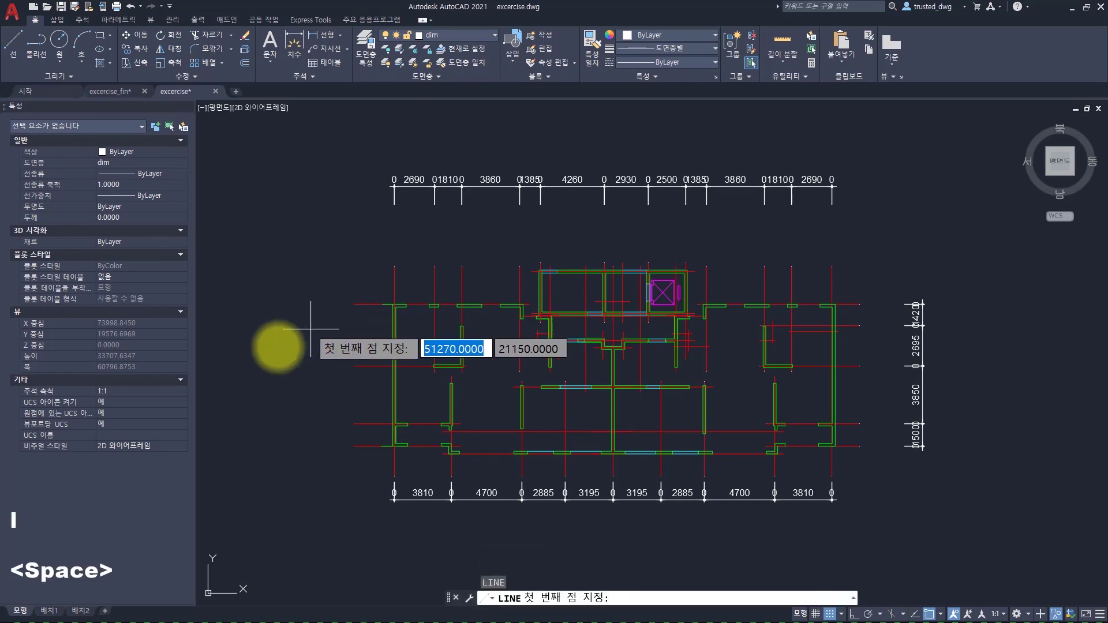
pyautogui.click(277, 348)
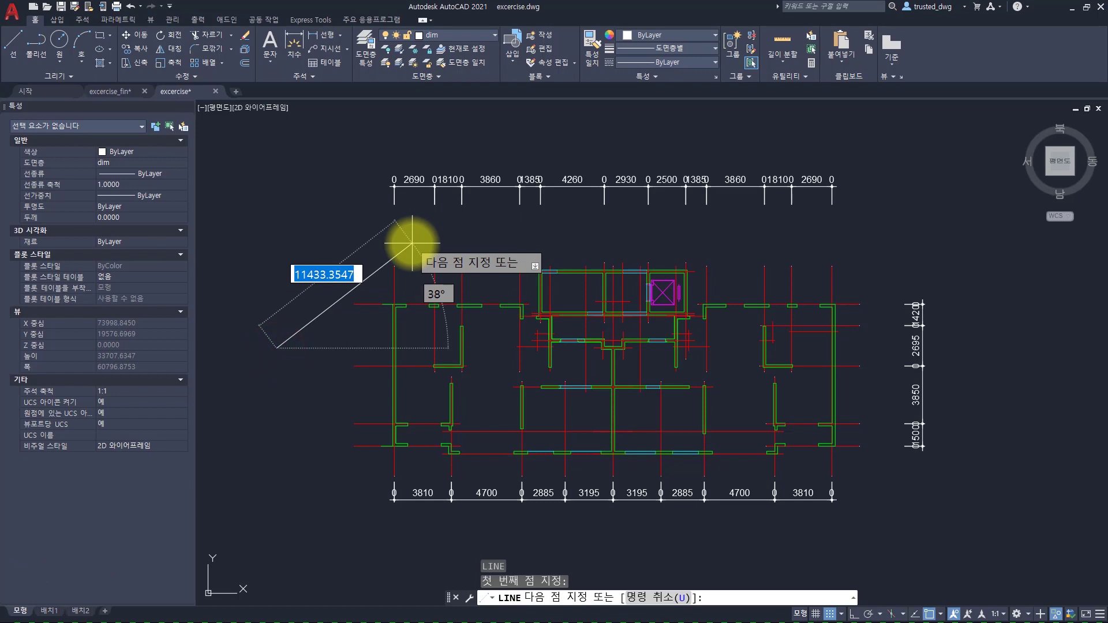
pyautogui.press('Escape')
pyautogui.press('Escape')
pyautogui.press('Escape')
pyautogui.press('Escape')
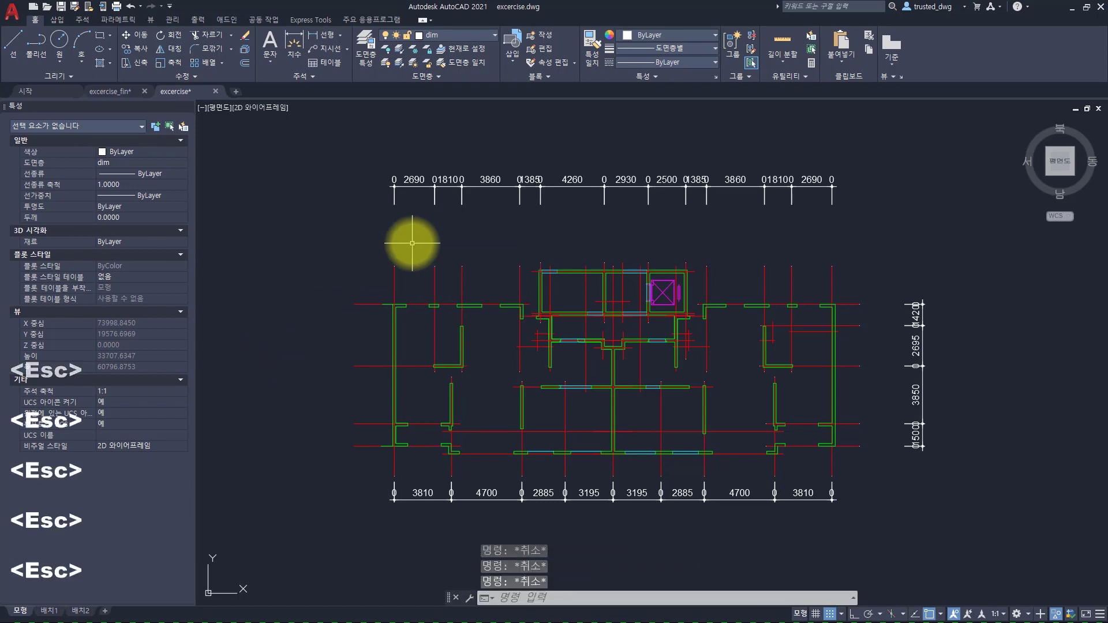
# Step: Set the drawing units' length precision to eight decimal places (0.00000000)
pyautogui.write('units')
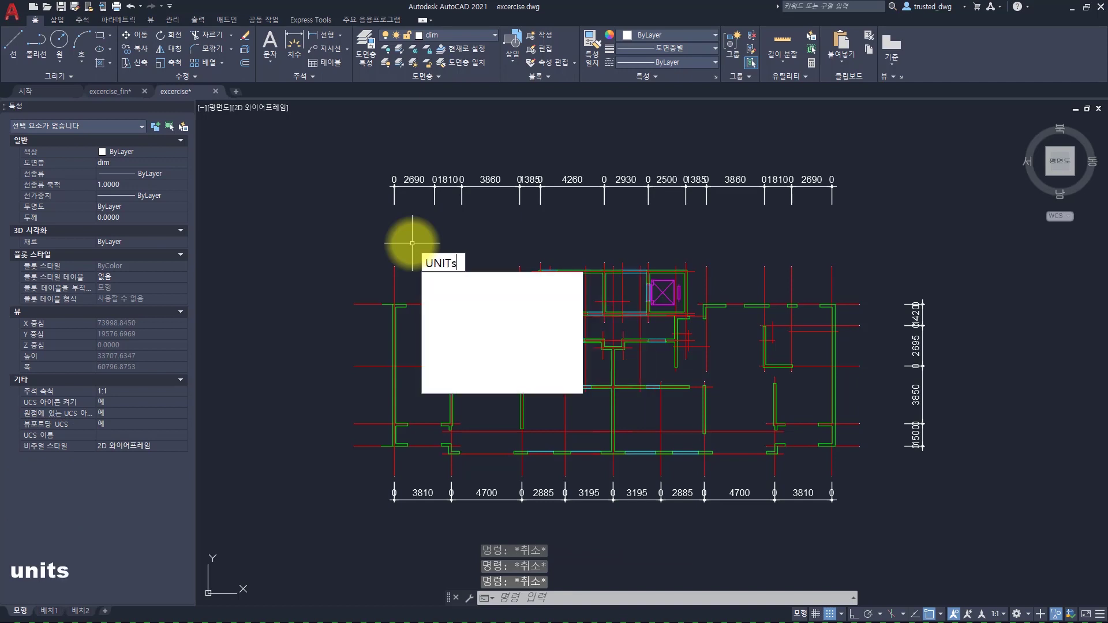
pyautogui.press('space')
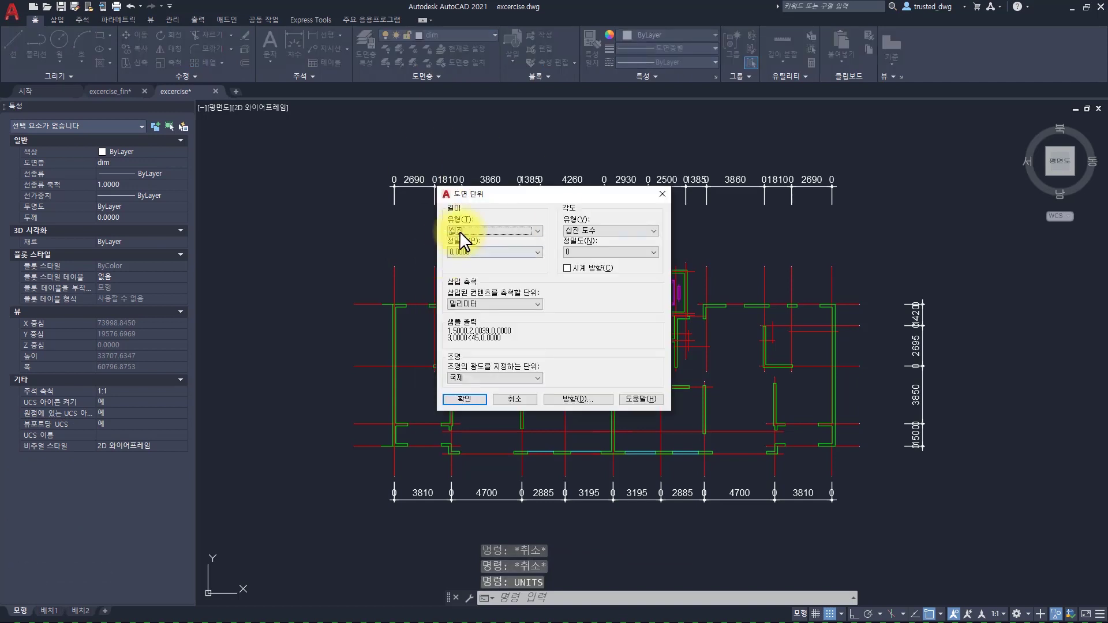
pyautogui.click(463, 252)
pyautogui.click(473, 314)
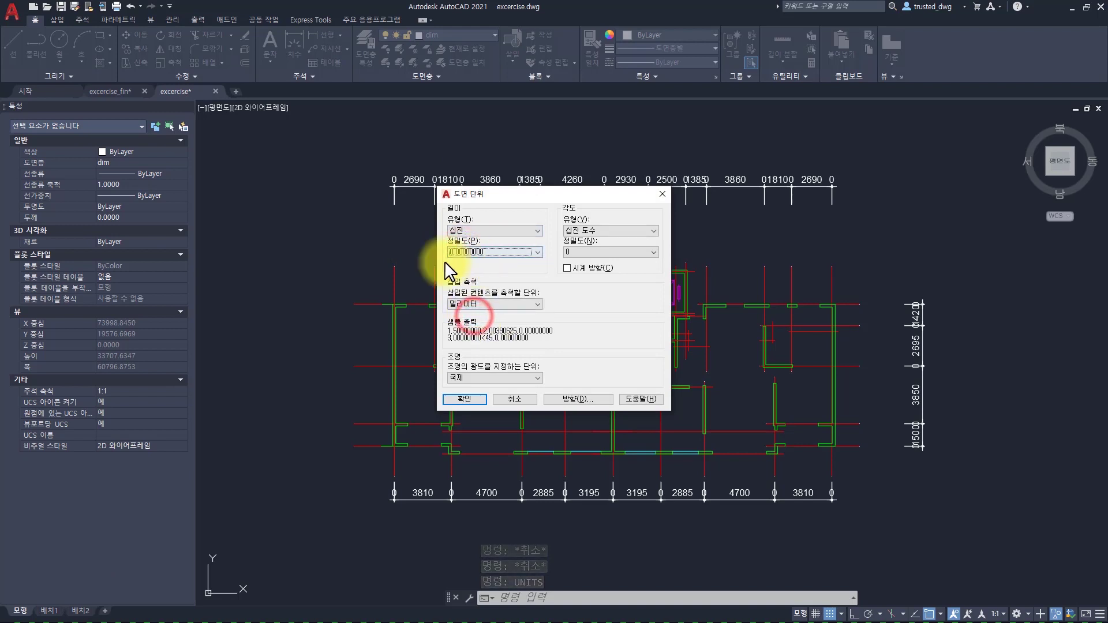
pyautogui.click(472, 399)
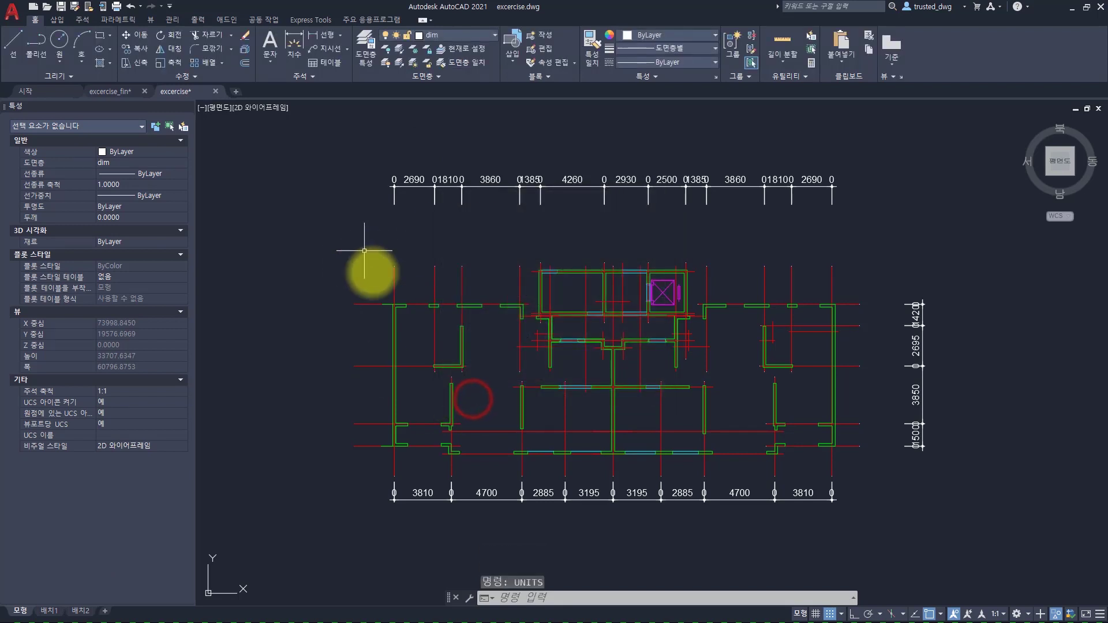
# Step: Compare the start and end coordinates of the leftmost vertical grid line and the horizontal centre line along the middle wall
pyautogui.click(408, 277)
pyautogui.click(375, 284)
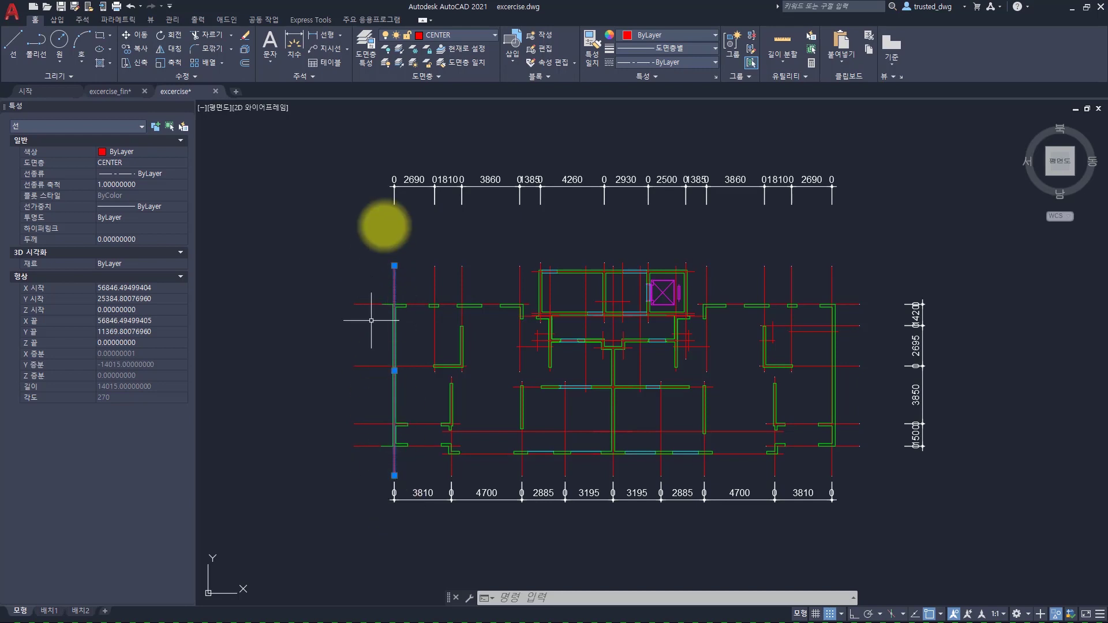
pyautogui.press('Escape')
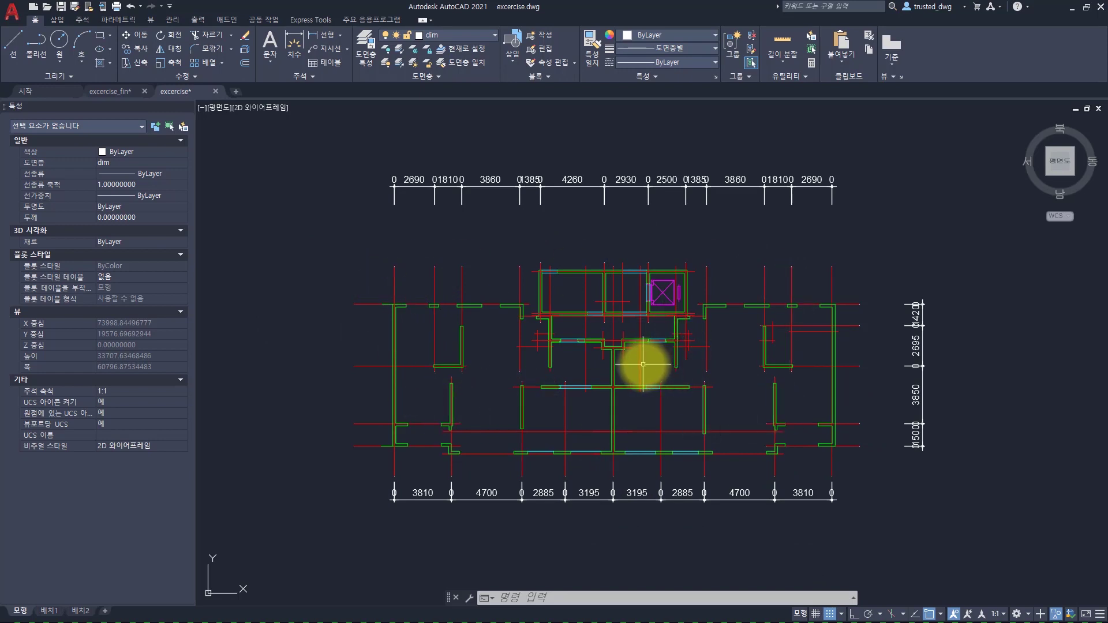
pyautogui.click(627, 388)
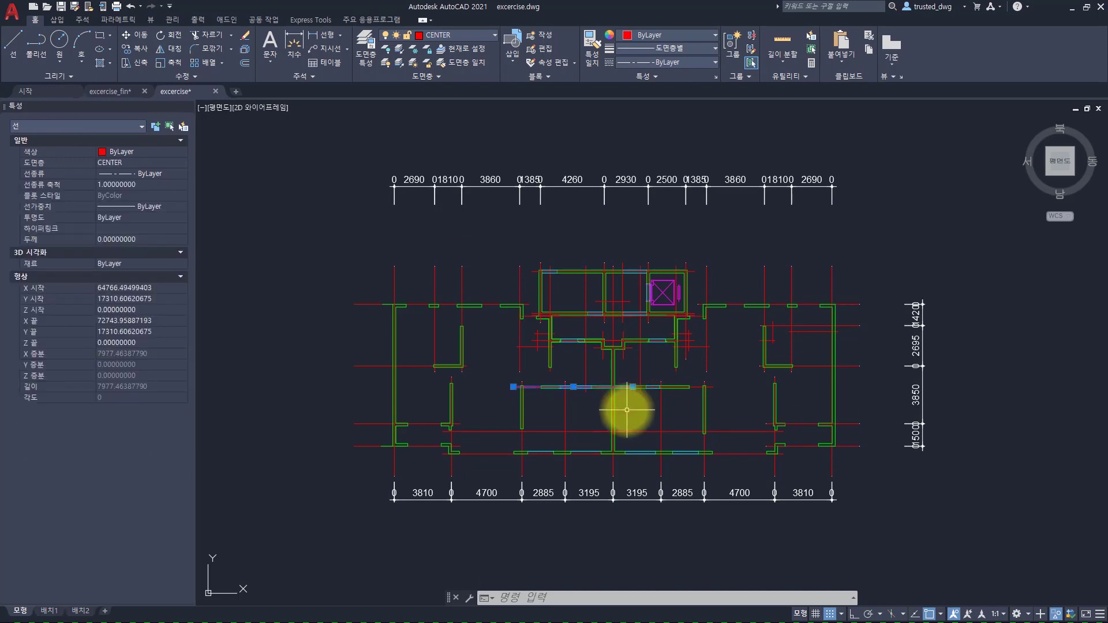
pyautogui.press('Escape')
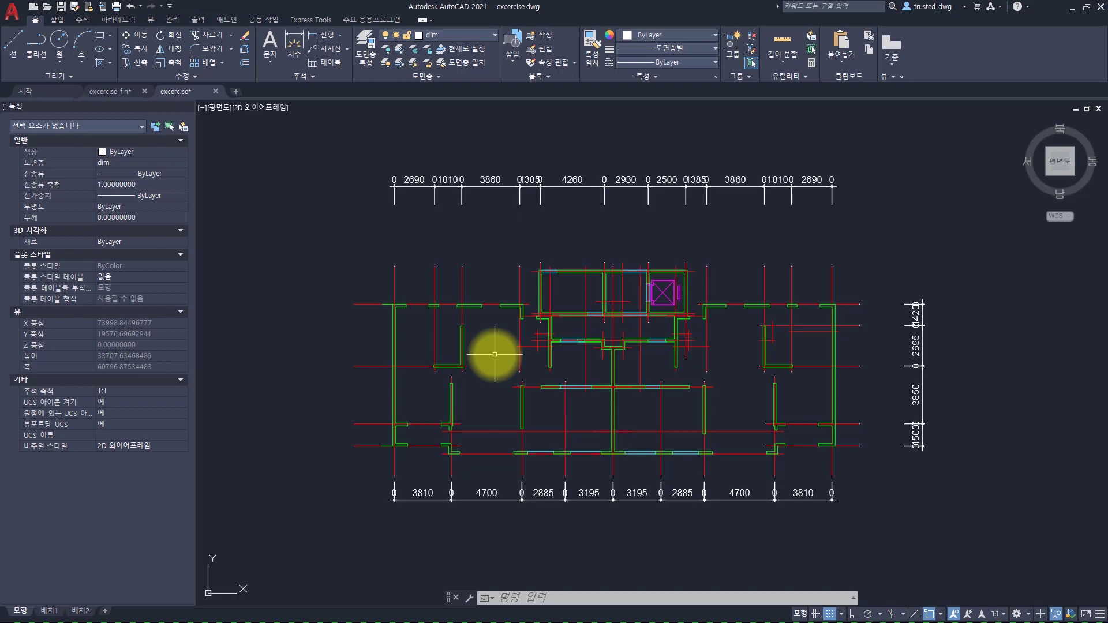
# Step: Check the length precision in the drawing units, leaving the settings as they are
pyautogui.write('unit')
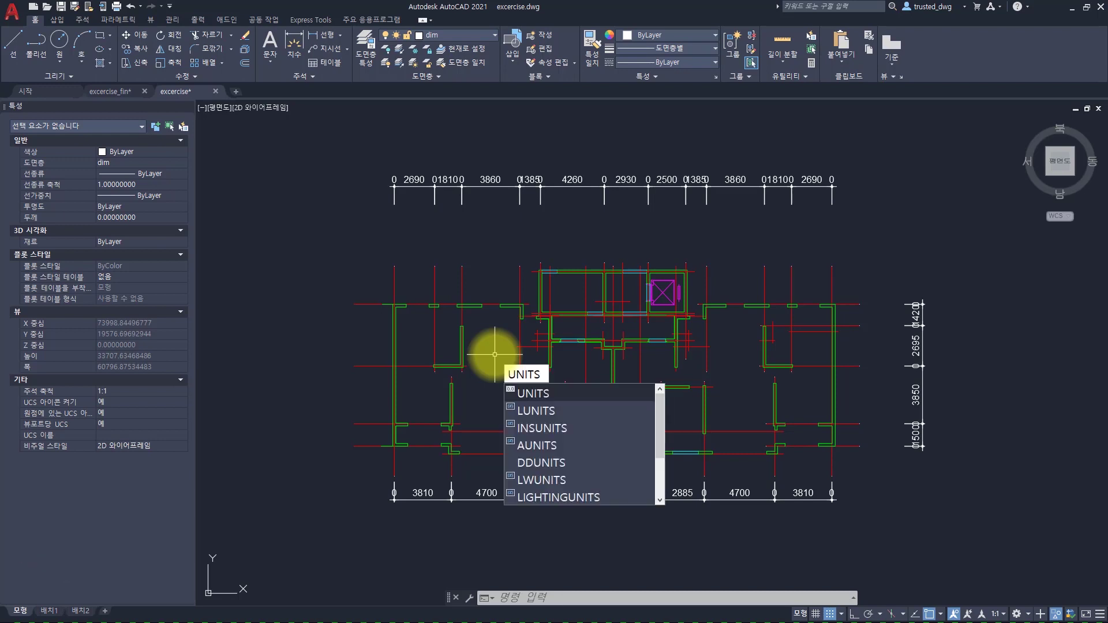
pyautogui.press('space')
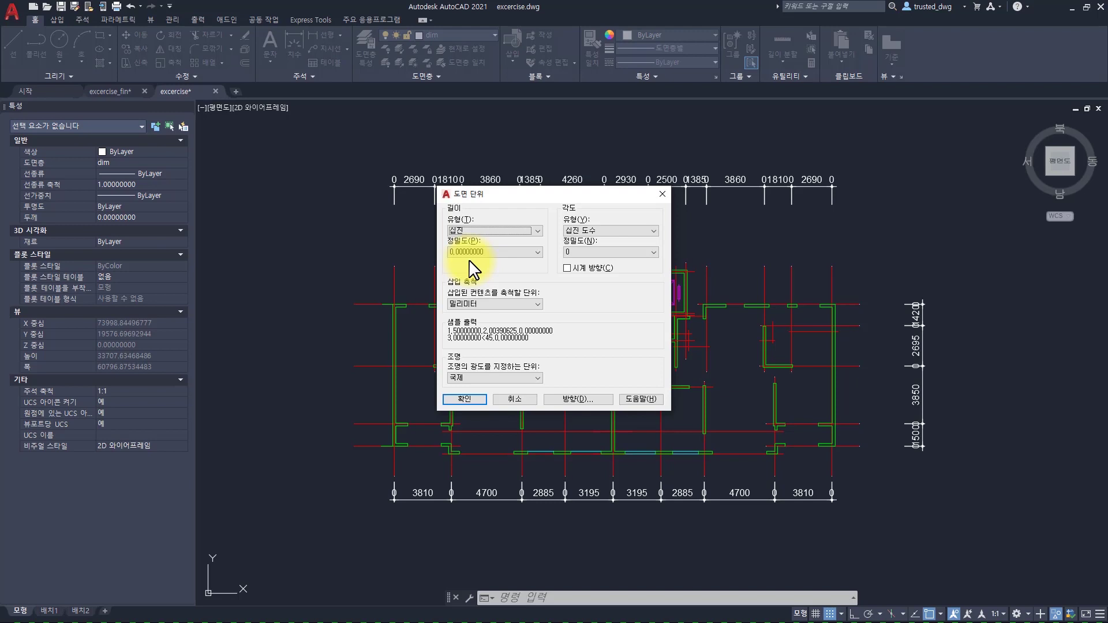
pyautogui.press('Escape')
pyautogui.press('Escape')
pyautogui.press('Escape')
pyautogui.press('Escape')
pyautogui.press('Escape')
pyautogui.press('Escape')
pyautogui.press('Escape')
pyautogui.press('Escape')
pyautogui.press('Escape')
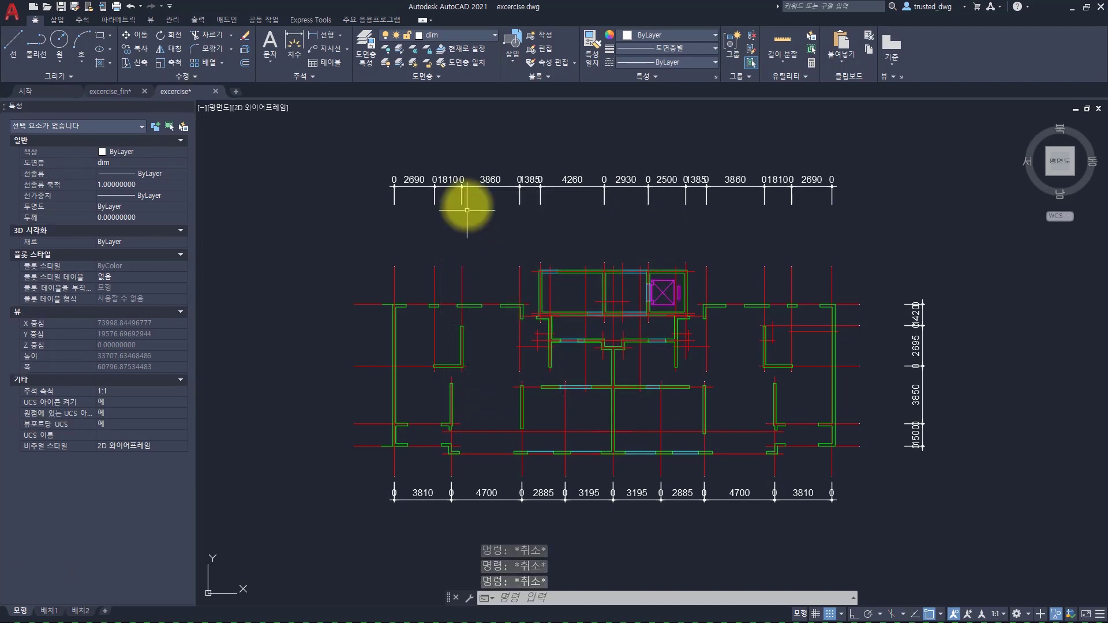
# Step: Examine the zero-length dimension at the third vertical grid line above the plan and that grid line's end coordinates
pyautogui.click(461, 180)
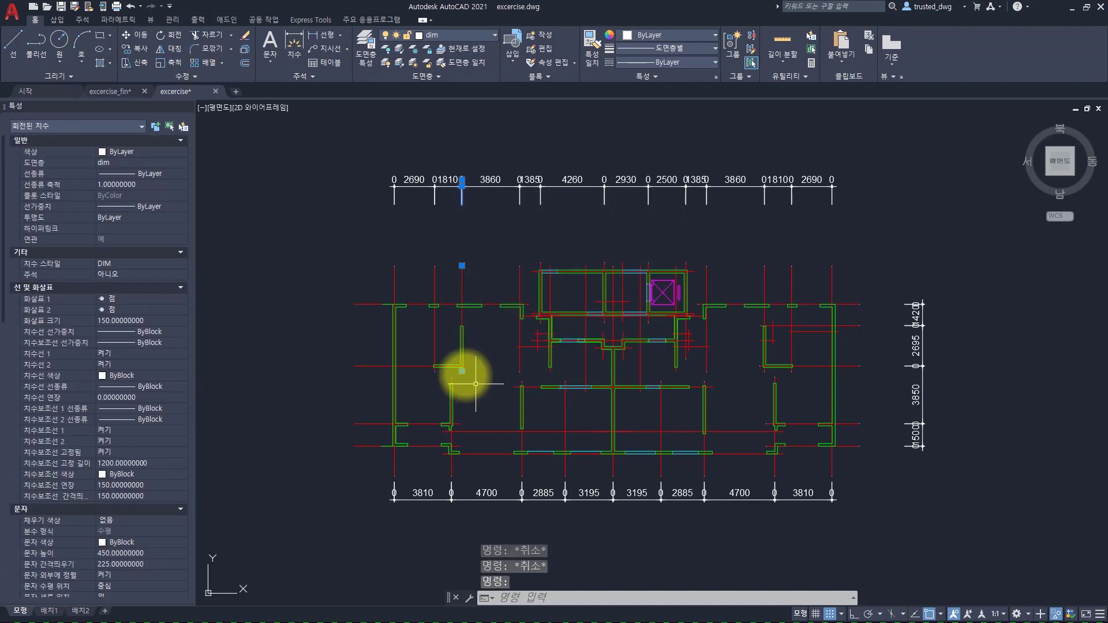
pyautogui.press('Escape')
pyautogui.click(462, 268)
pyautogui.click(449, 277)
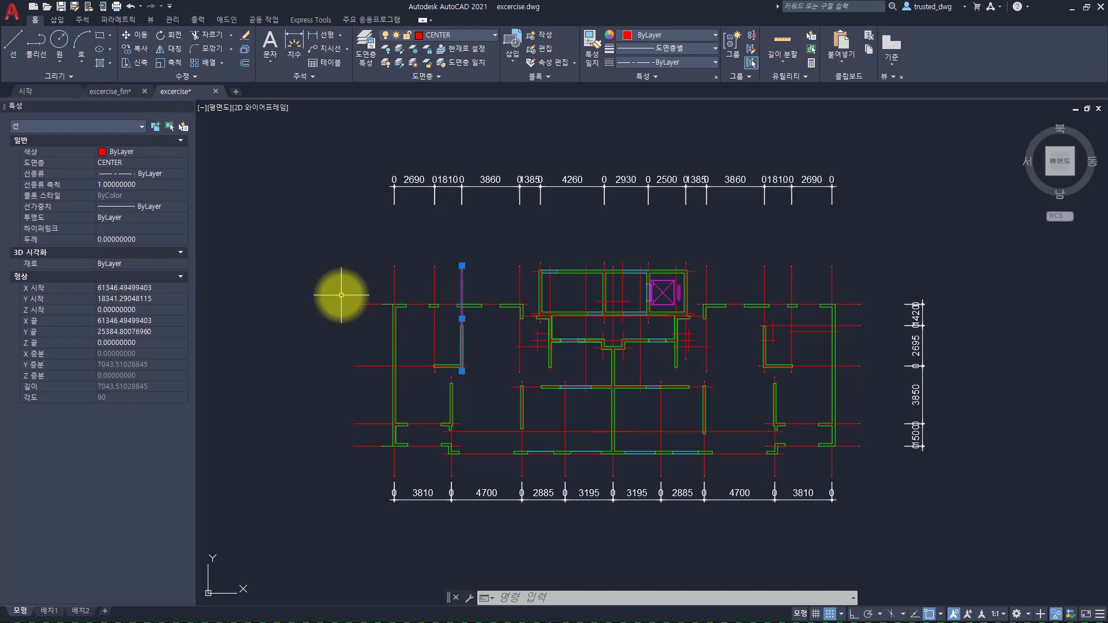
pyautogui.press('Escape')
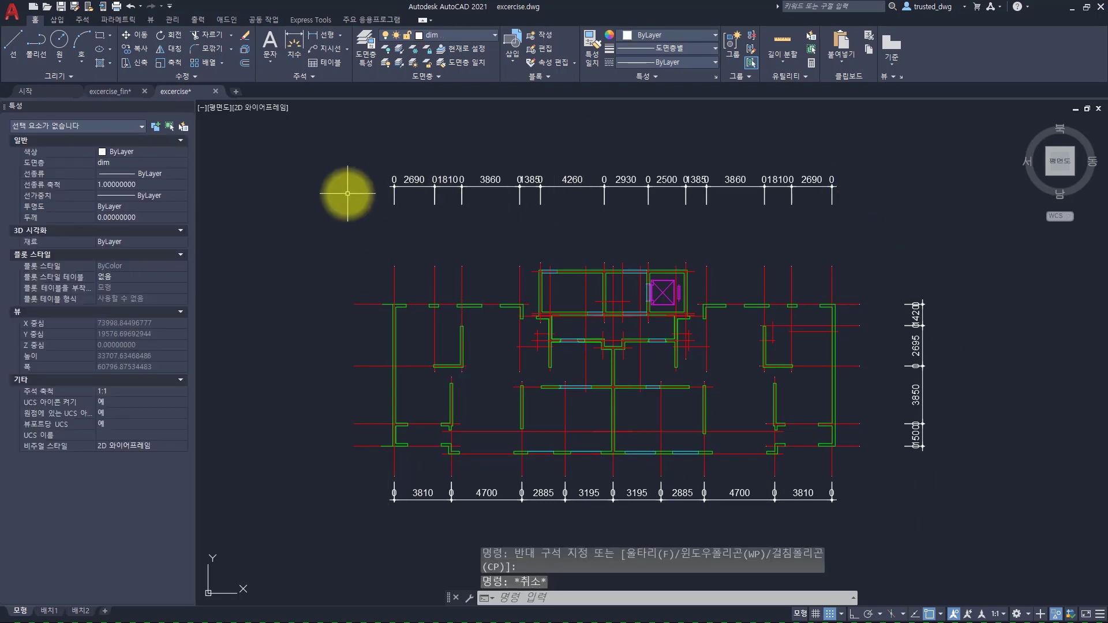
# Step: Set the drawing units' length precision to four decimal places (0.0000)
pyautogui.press('Escape')
pyautogui.write('units')
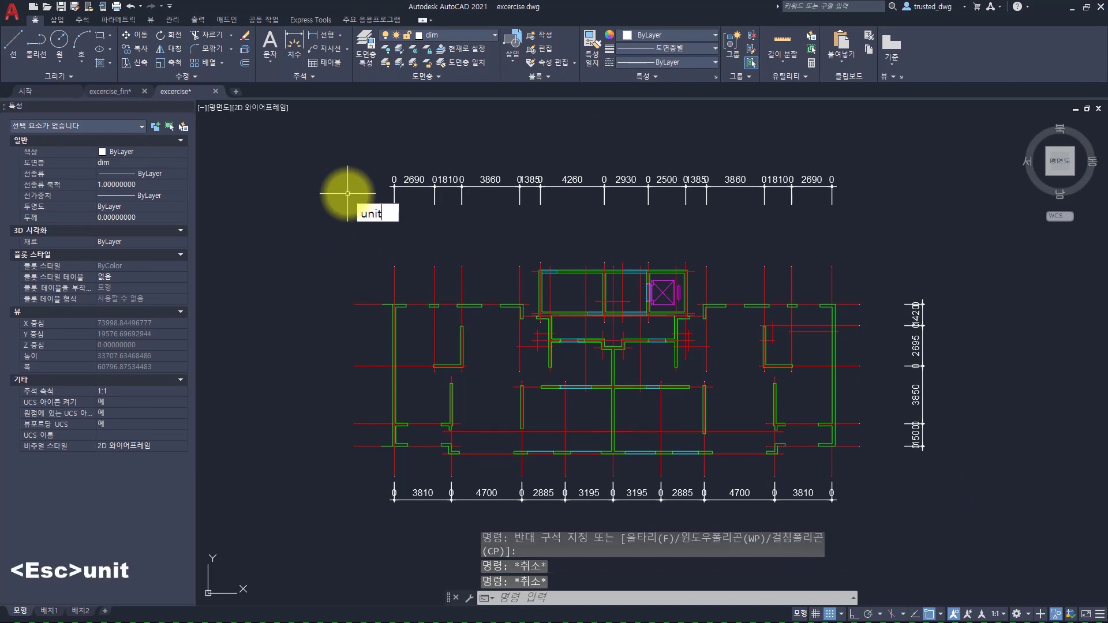
pyautogui.press('Return')
pyautogui.click(483, 251)
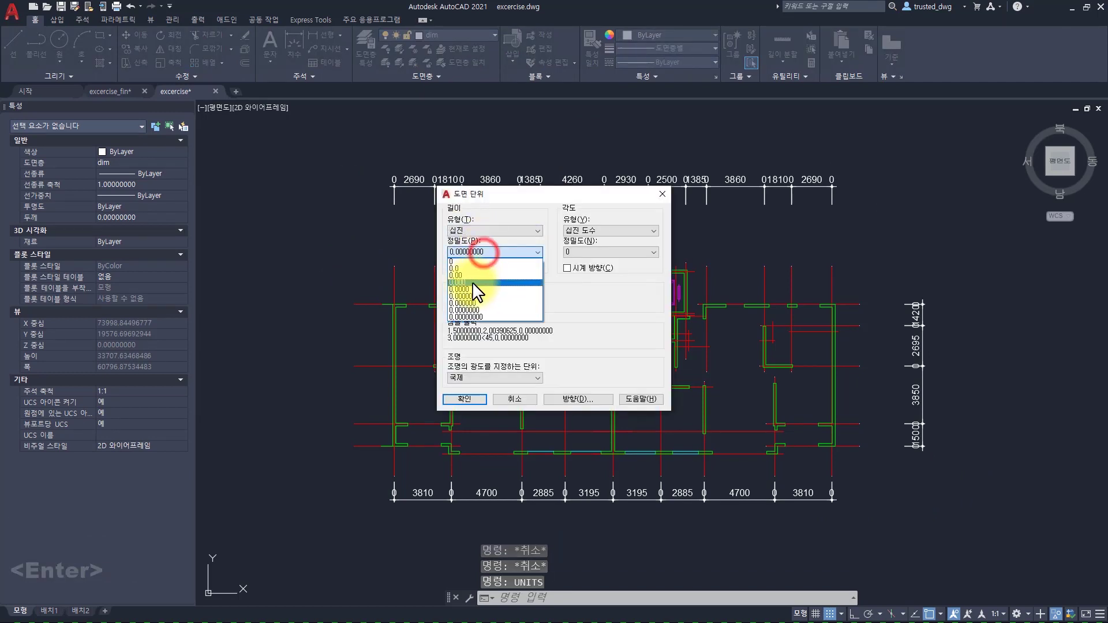
pyautogui.click(472, 286)
pyautogui.click(464, 399)
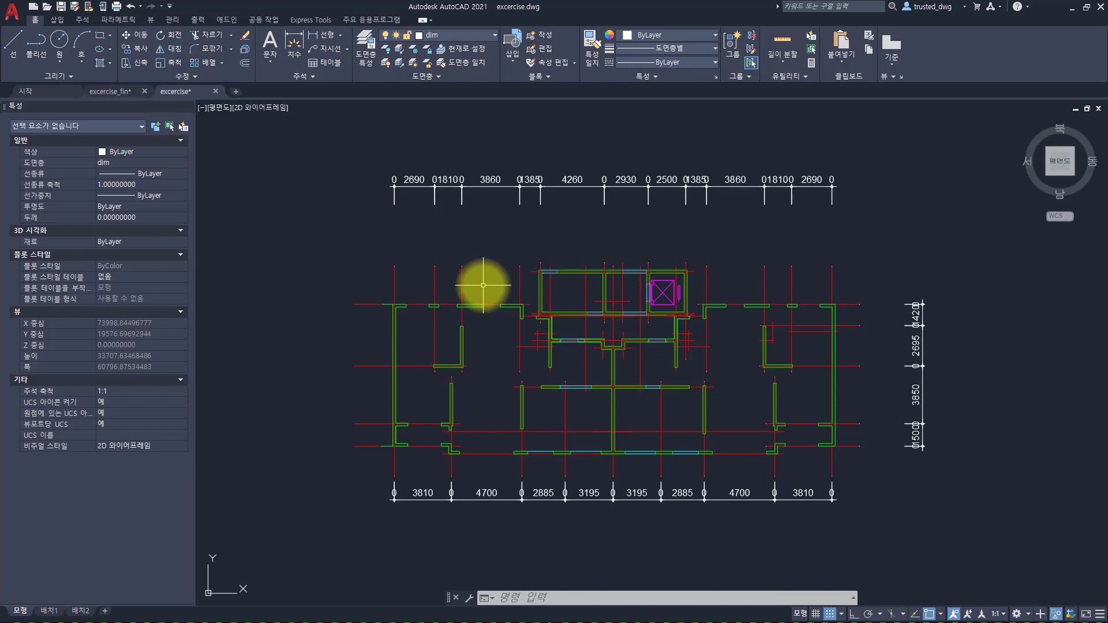
# Step: Examine the zero-length dimensions at the first two grid lines of the chain above the plan
pyautogui.click(394, 180)
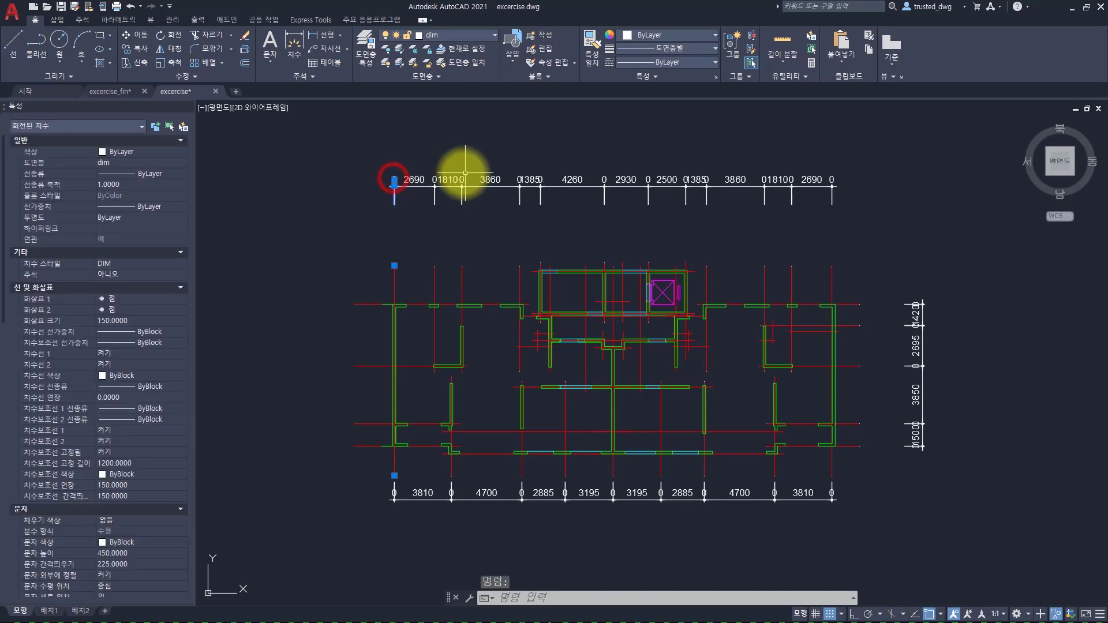
pyautogui.click(433, 177)
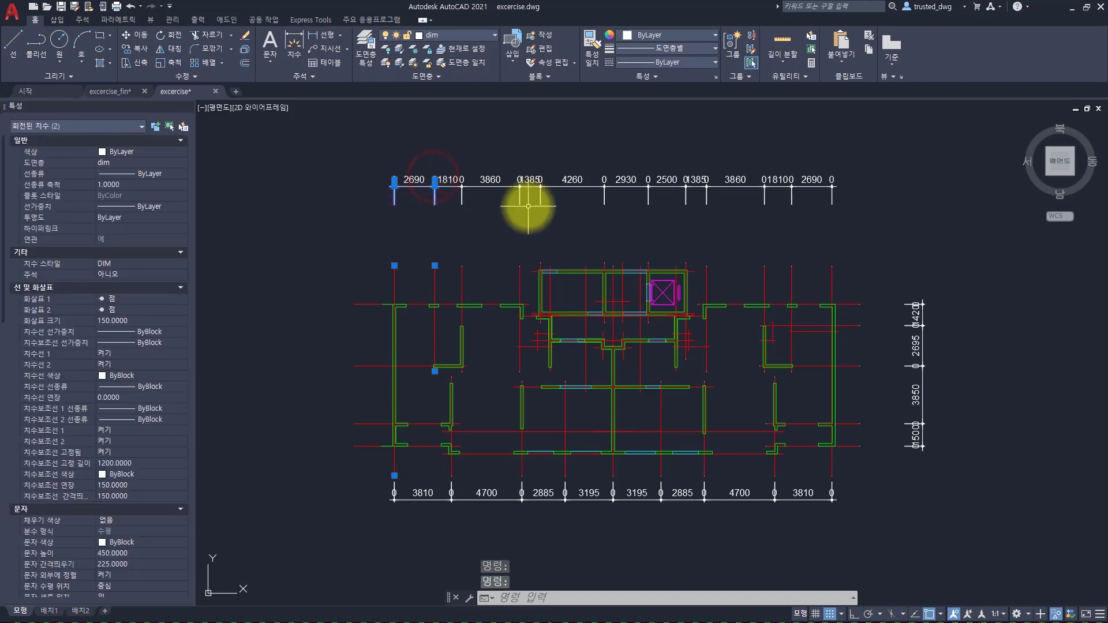
pyautogui.press('Escape')
pyautogui.press('Escape')
# Step: Create a QDIM chain for the first three vertical grid lines without their lower-end dimension points, placed above the existing upper chain
pyautogui.write('q')
pyautogui.press('space')
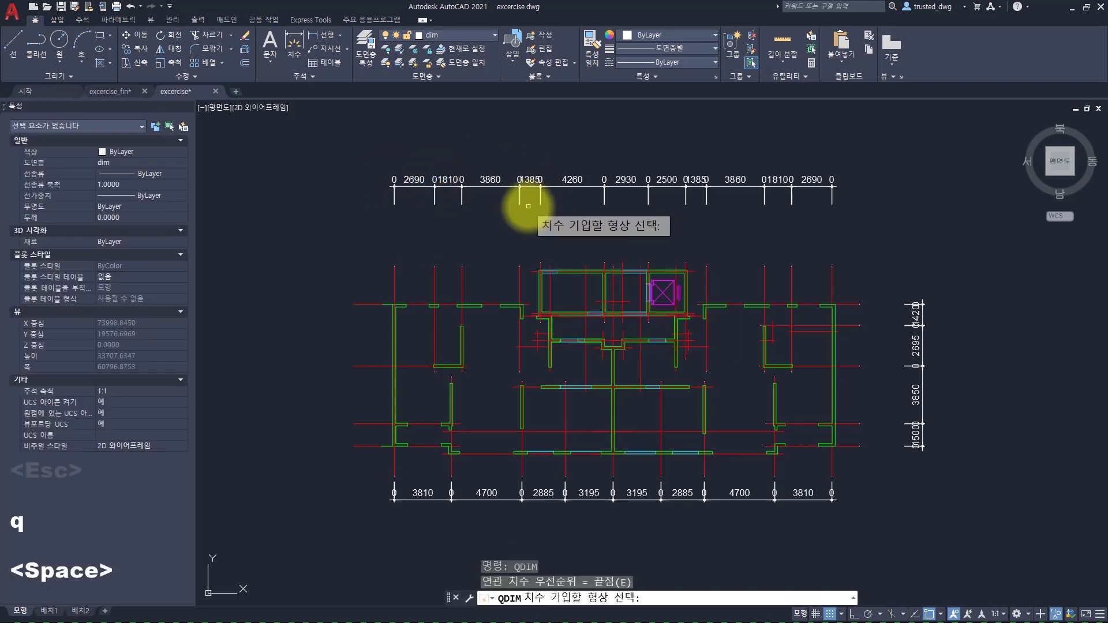
pyautogui.click(488, 283)
pyautogui.click(368, 286)
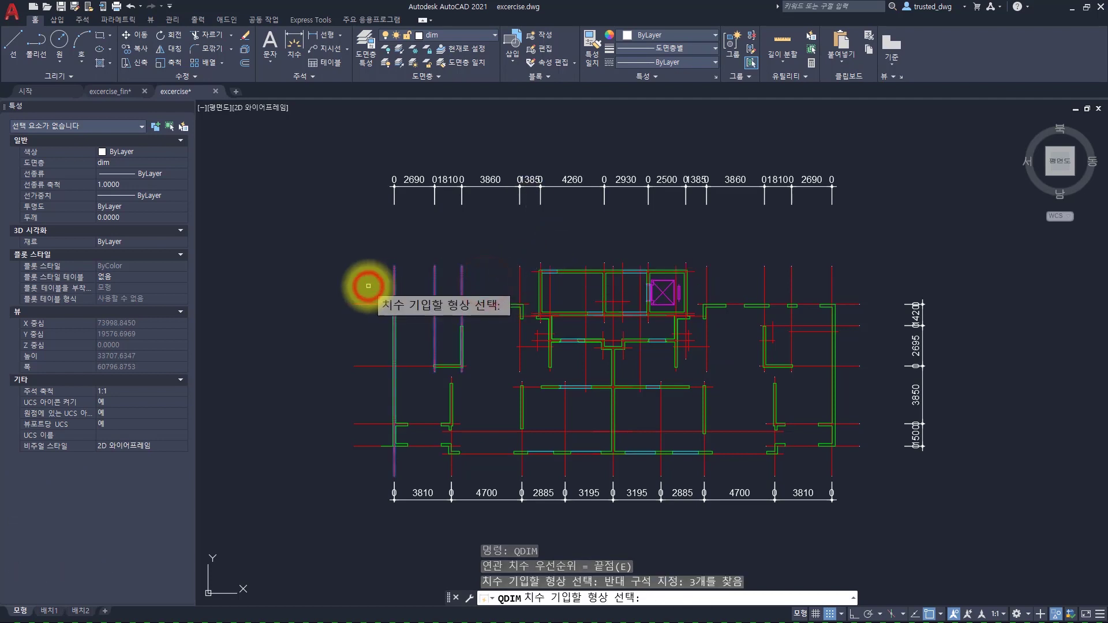
pyautogui.press('space')
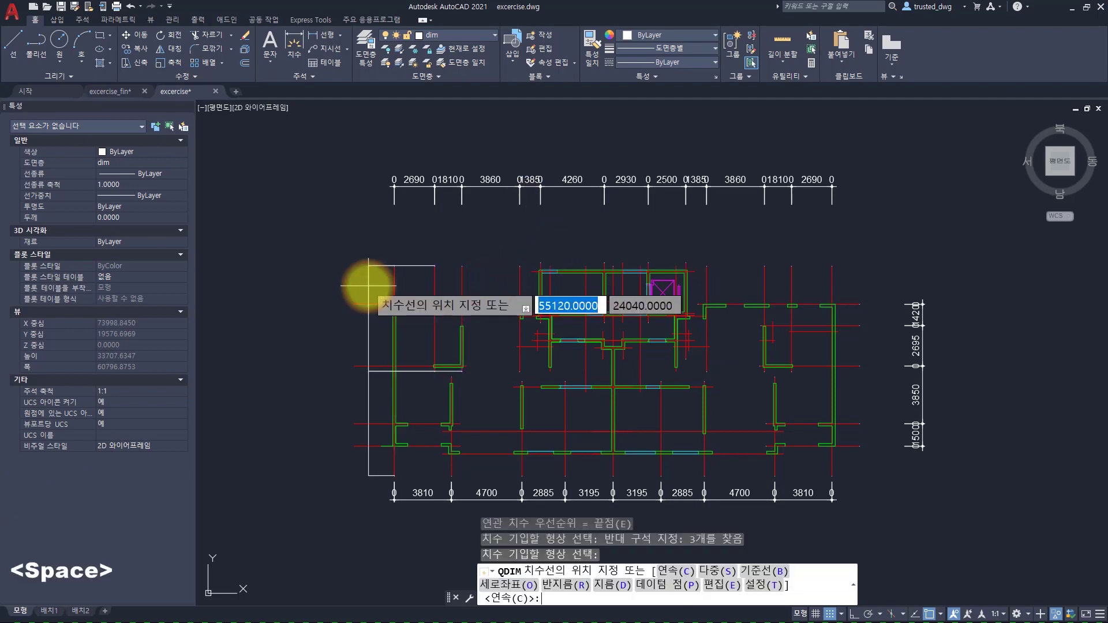
pyautogui.click(726, 586)
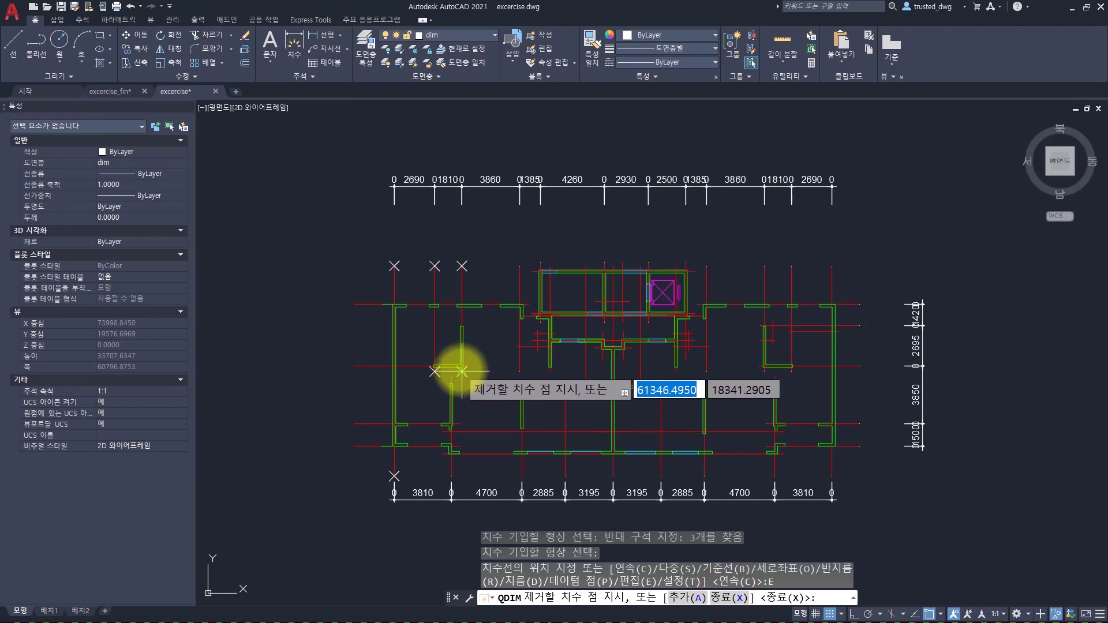
pyautogui.click(438, 372)
pyautogui.click(395, 477)
pyautogui.press('space')
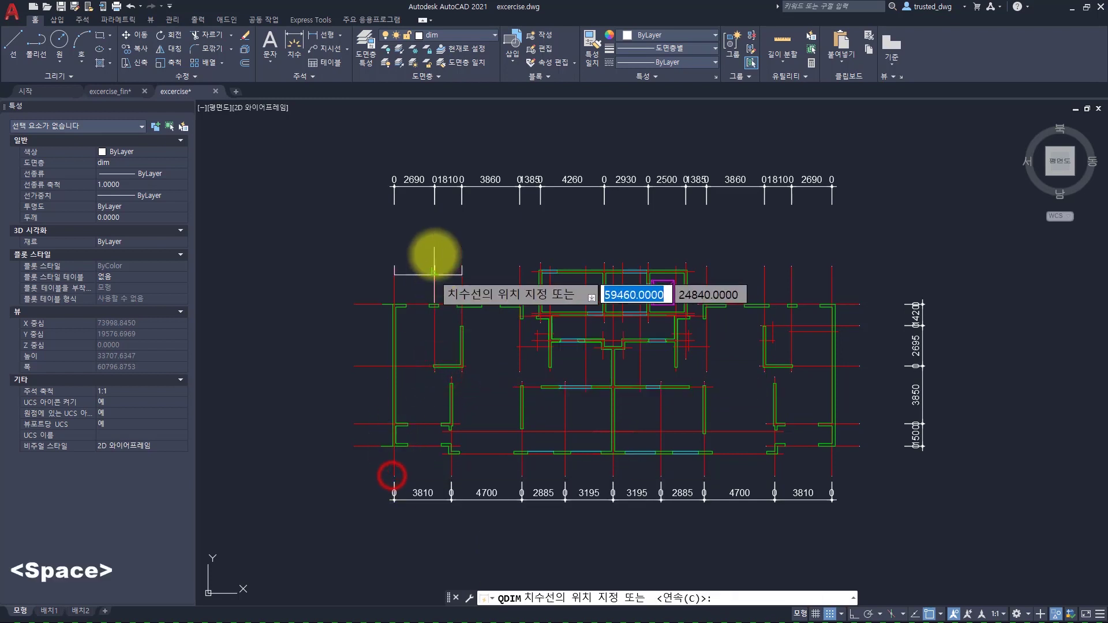
pyautogui.click(434, 142)
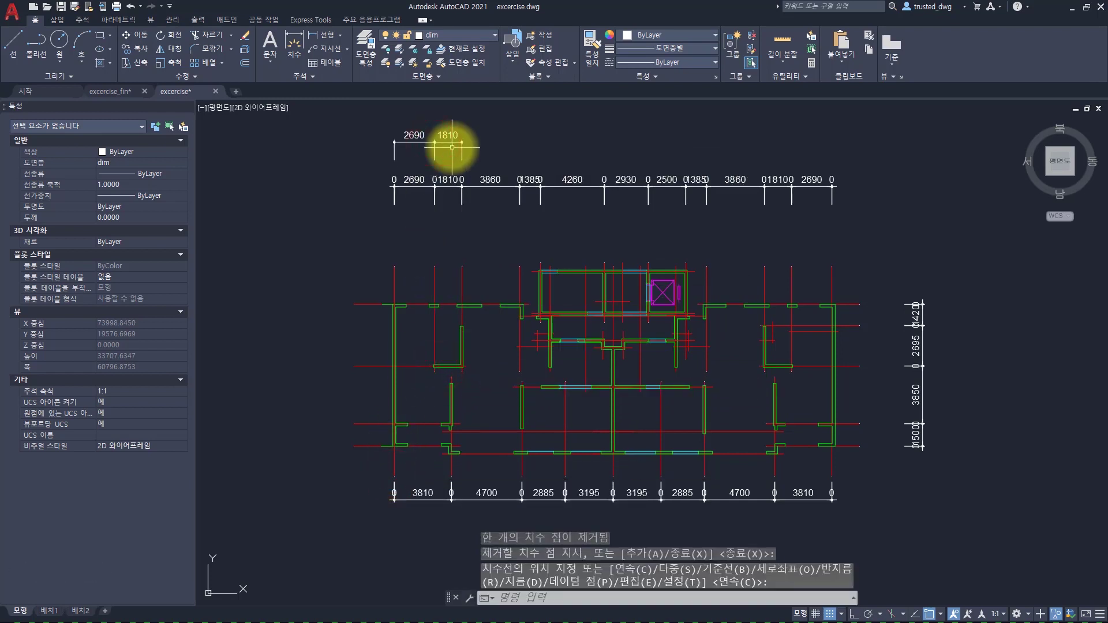
# Step: Erase the two trial dimensions placed above the upper chain
pyautogui.click(452, 148)
pyautogui.click(397, 125)
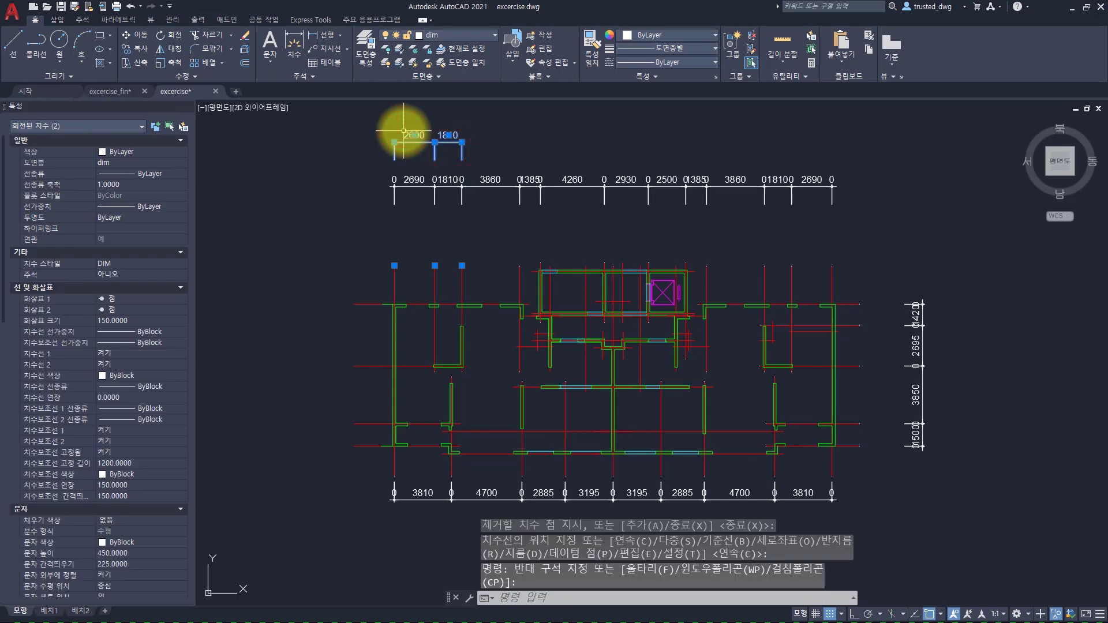
pyautogui.write('e')
pyautogui.press('space')
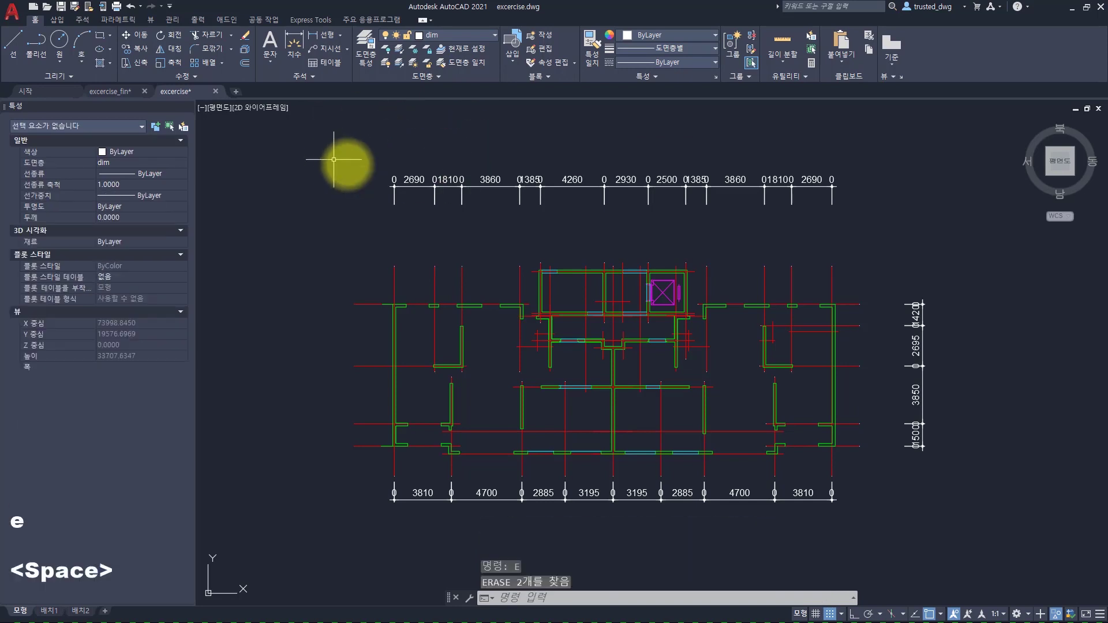
pyautogui.press('Escape')
pyautogui.press('Escape')
pyautogui.press('Escape')
pyautogui.press('Escape')
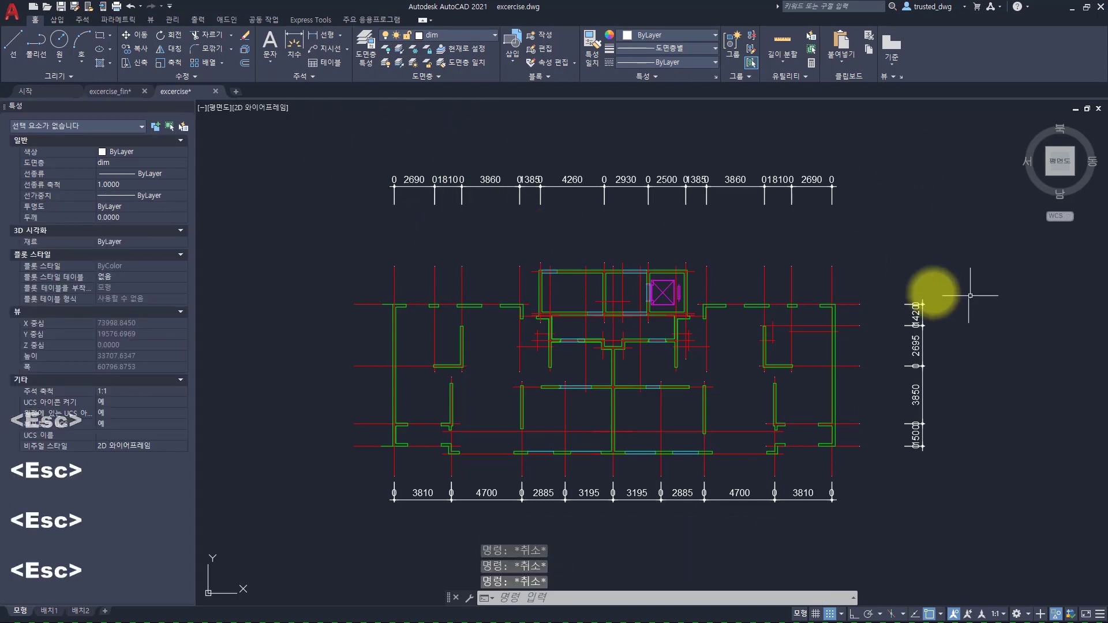
pyautogui.click(395, 182)
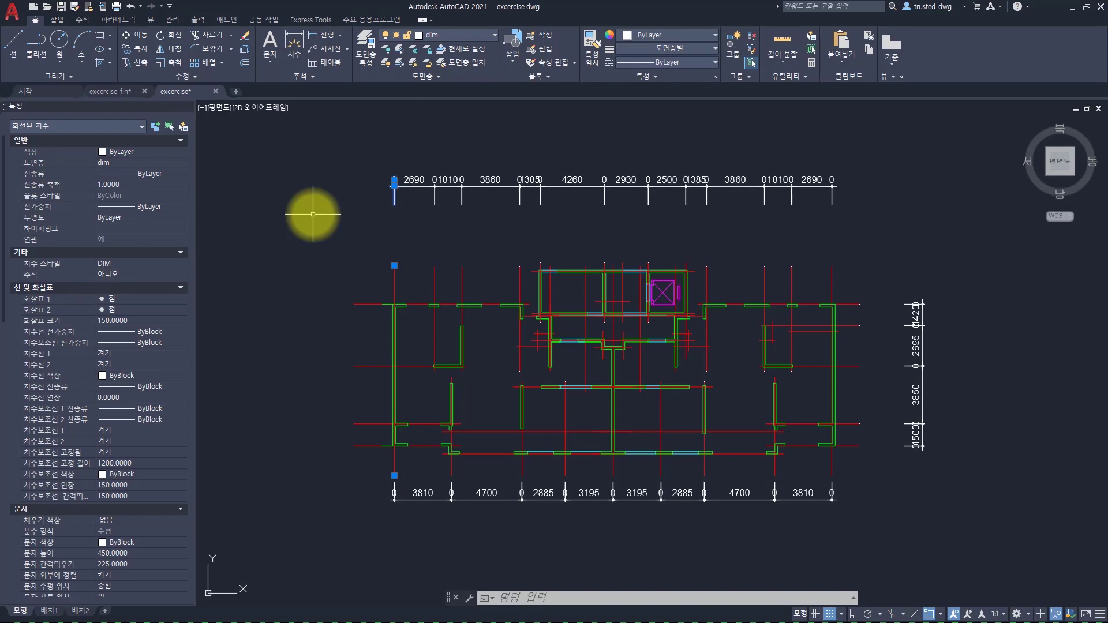
pyautogui.press('Escape')
pyautogui.press('Escape')
pyautogui.write('qs')
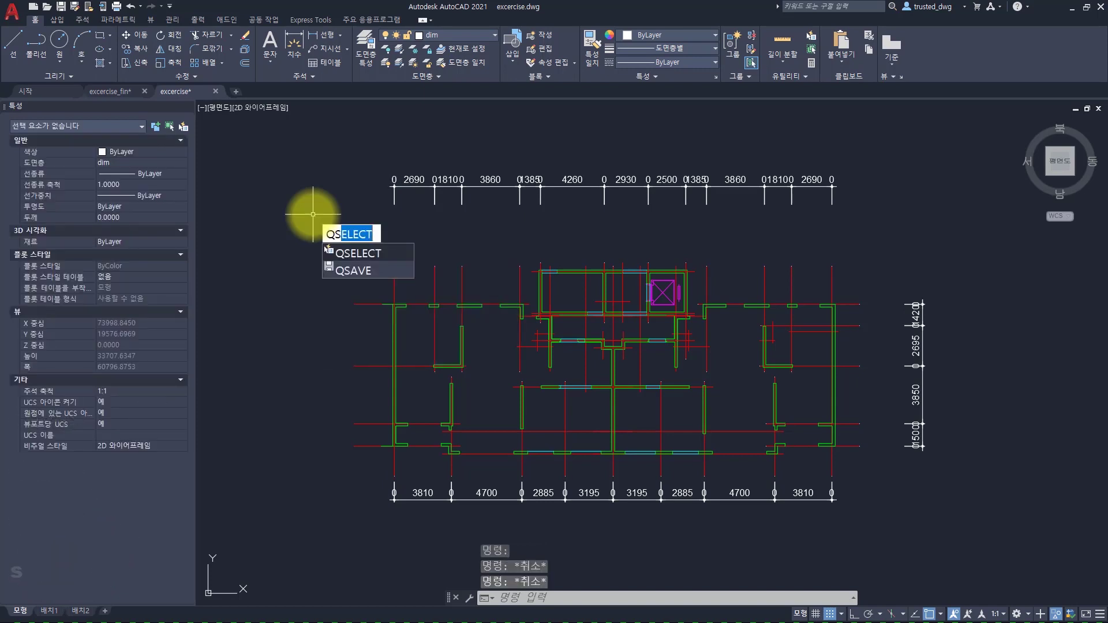
pyautogui.press('Escape')
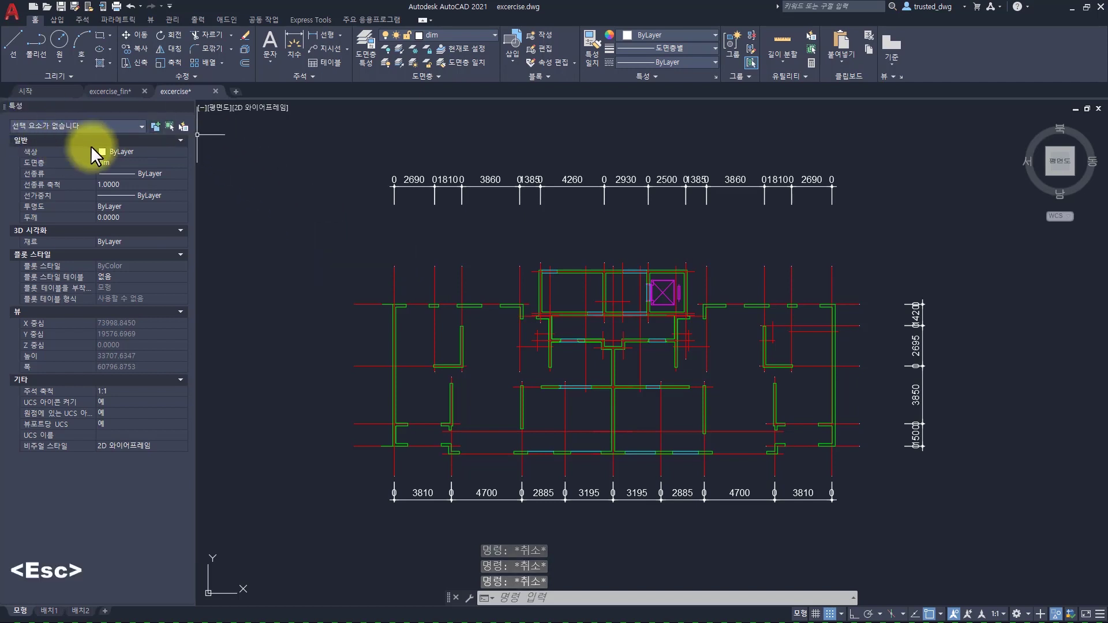
pyautogui.click(183, 127)
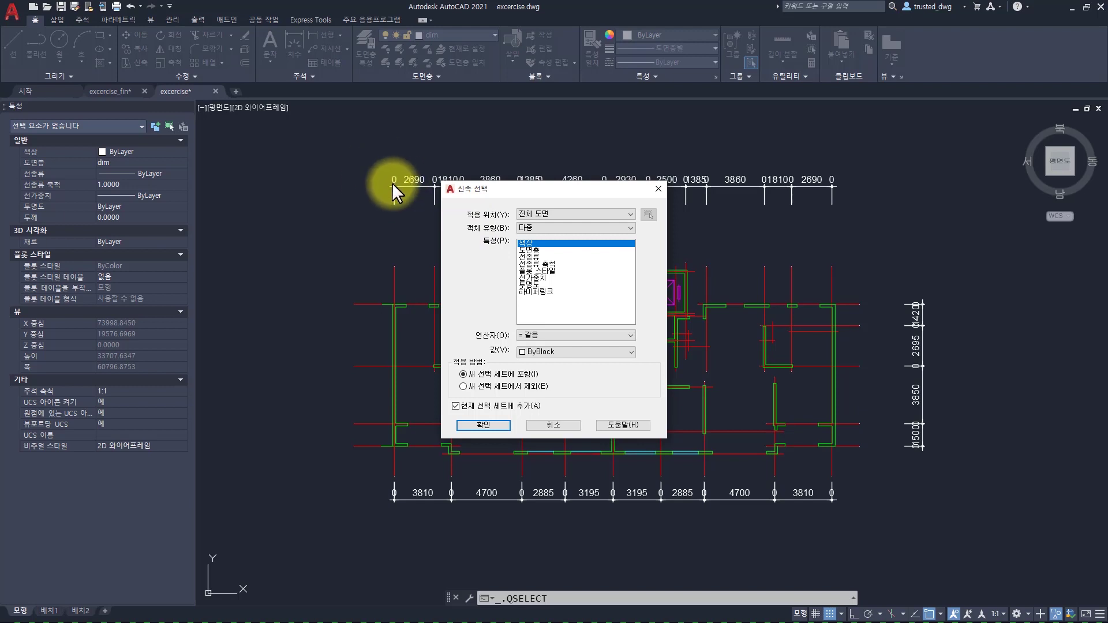
pyautogui.click(524, 227)
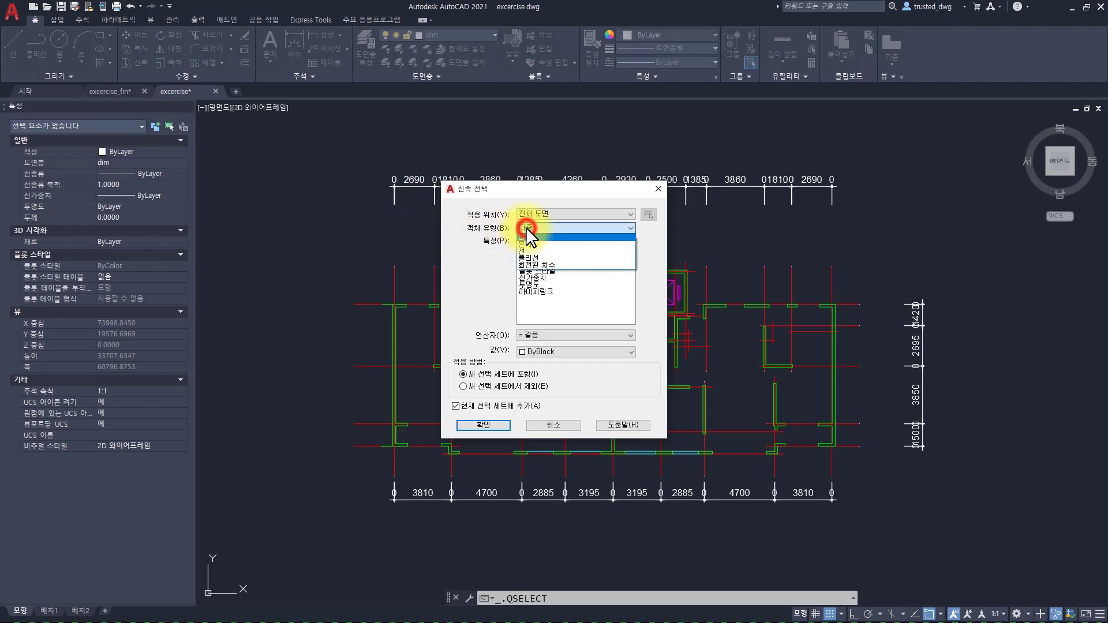
pyautogui.click(542, 265)
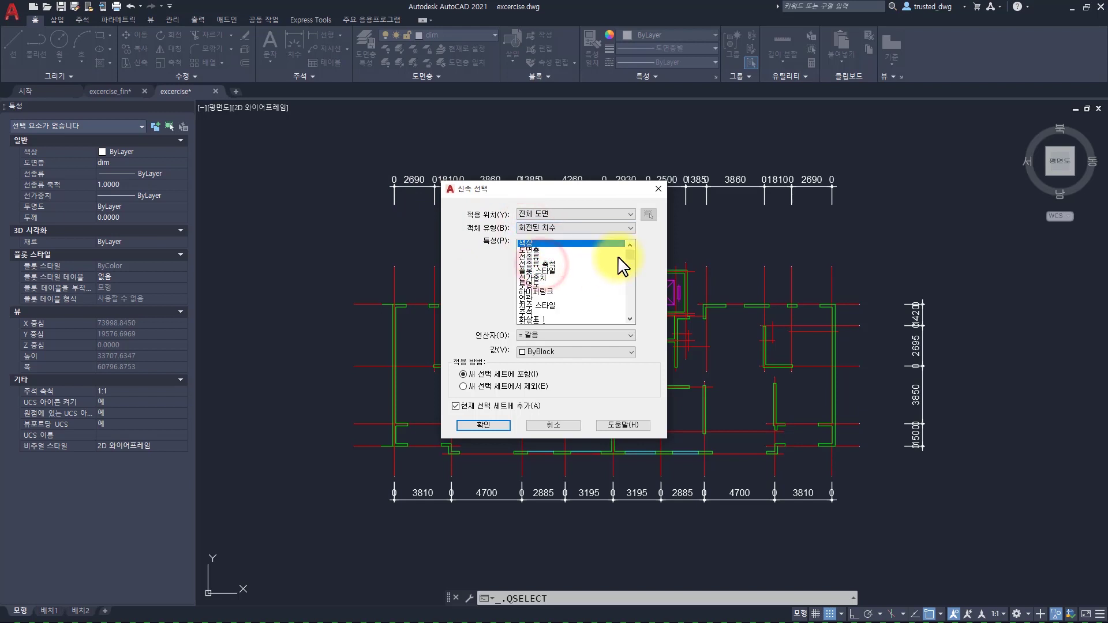
pyautogui.moveTo(628, 254); pyautogui.dragTo(628, 278)
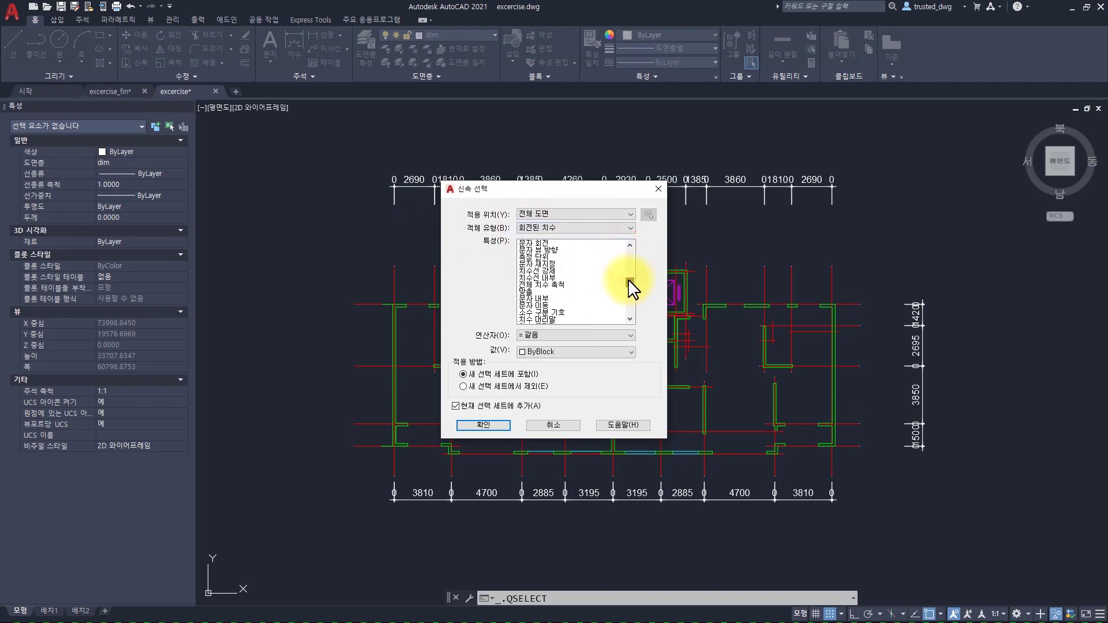
pyautogui.click(545, 256)
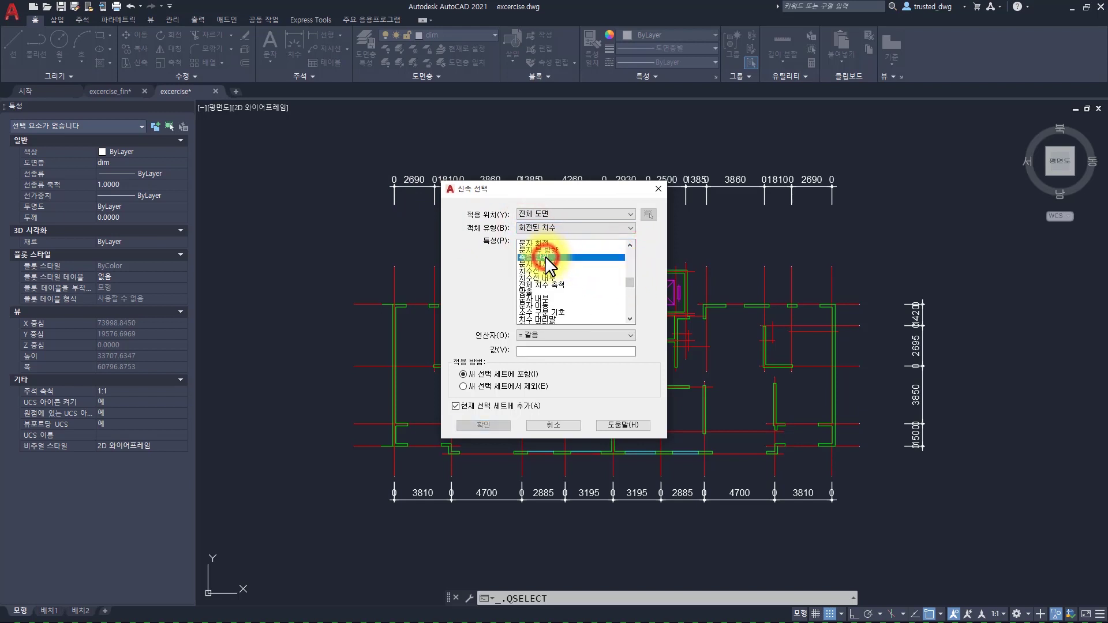
pyautogui.press('Escape')
pyautogui.press('Escape')
pyautogui.press('Escape')
pyautogui.press('Escape')
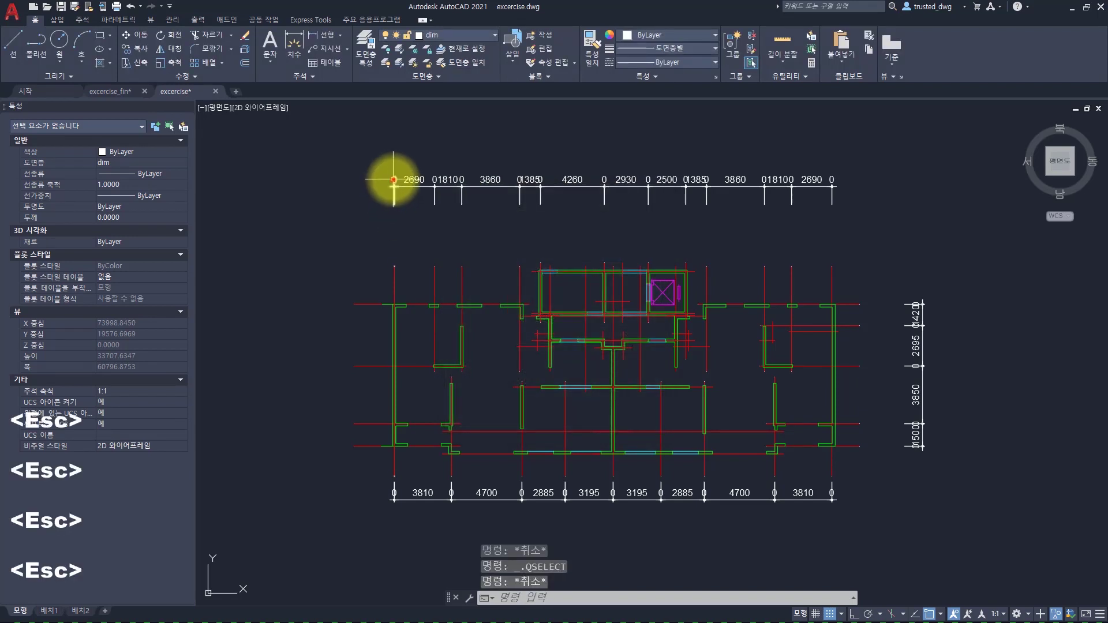
# Step: Check the measurement property of the first zero-length dimension and of the adjacent 2690 dimension in the upper chain
pyautogui.click(394, 180)
pyautogui.scroll(-10, 67, 199)
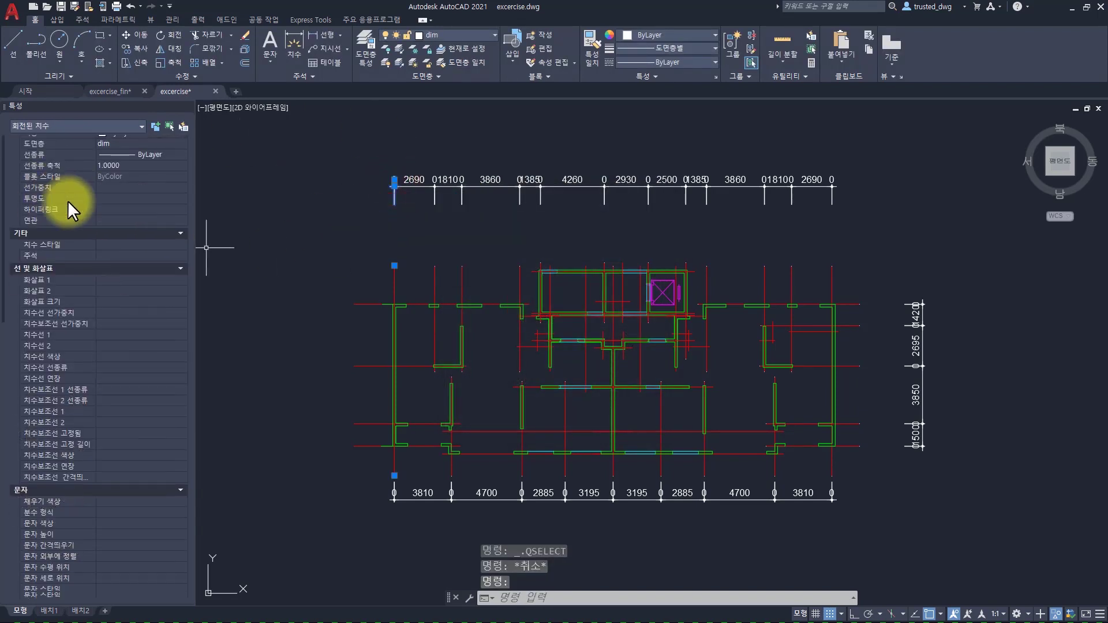
pyautogui.scroll(-3, 71, 207)
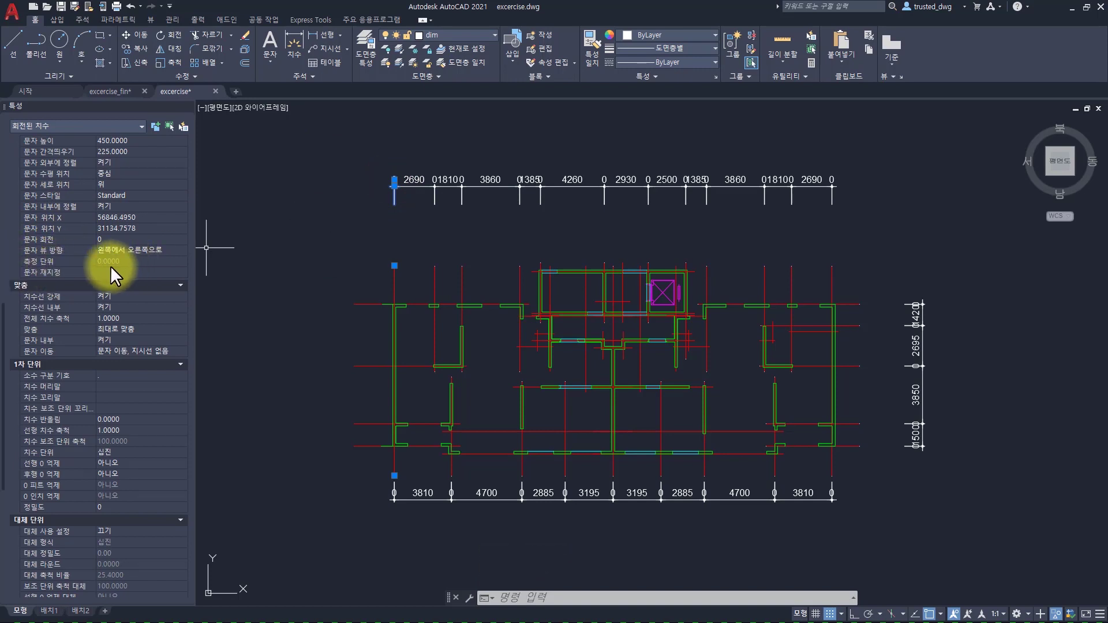
pyautogui.press('Escape')
pyautogui.click(413, 179)
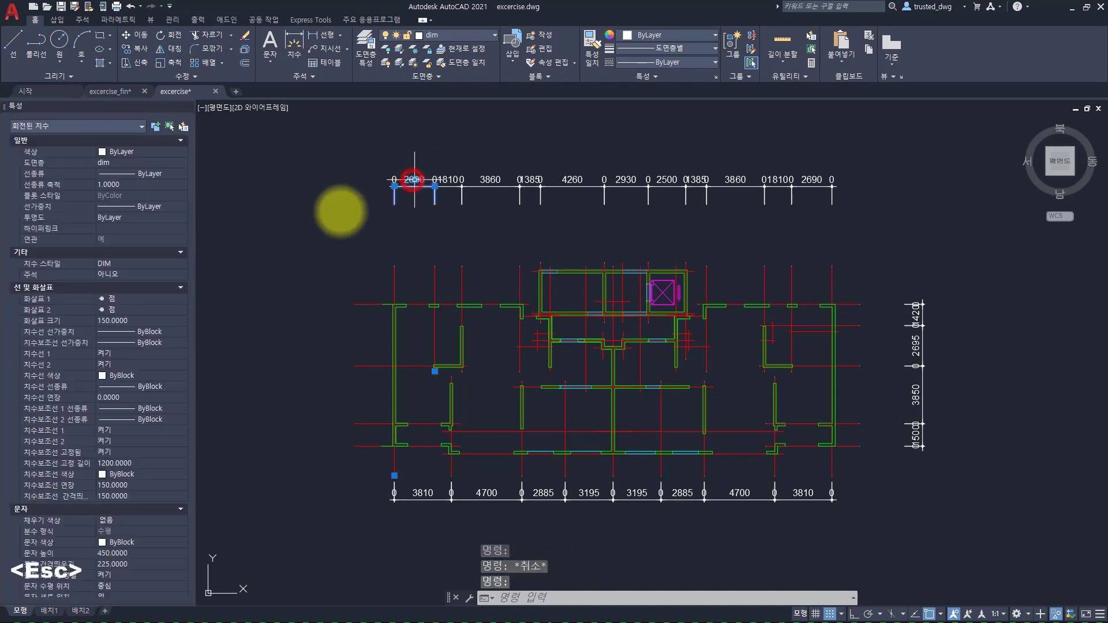
pyautogui.scroll(-10, 56, 271)
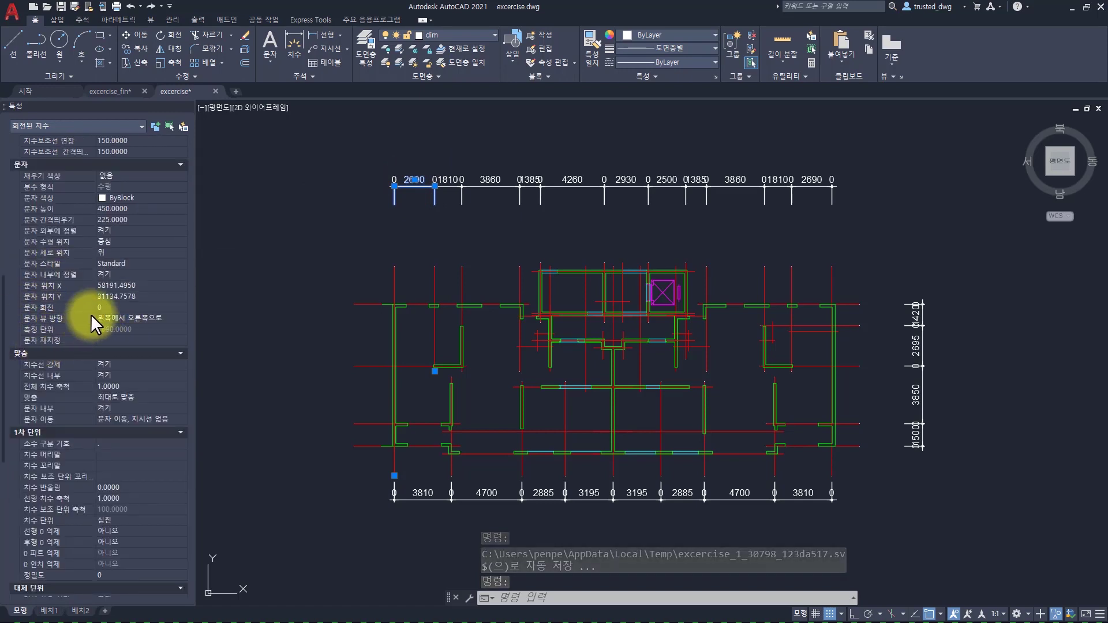
pyautogui.press('Escape')
pyautogui.press('Escape')
pyautogui.press('Escape')
pyautogui.press('Escape')
pyautogui.press('Escape')
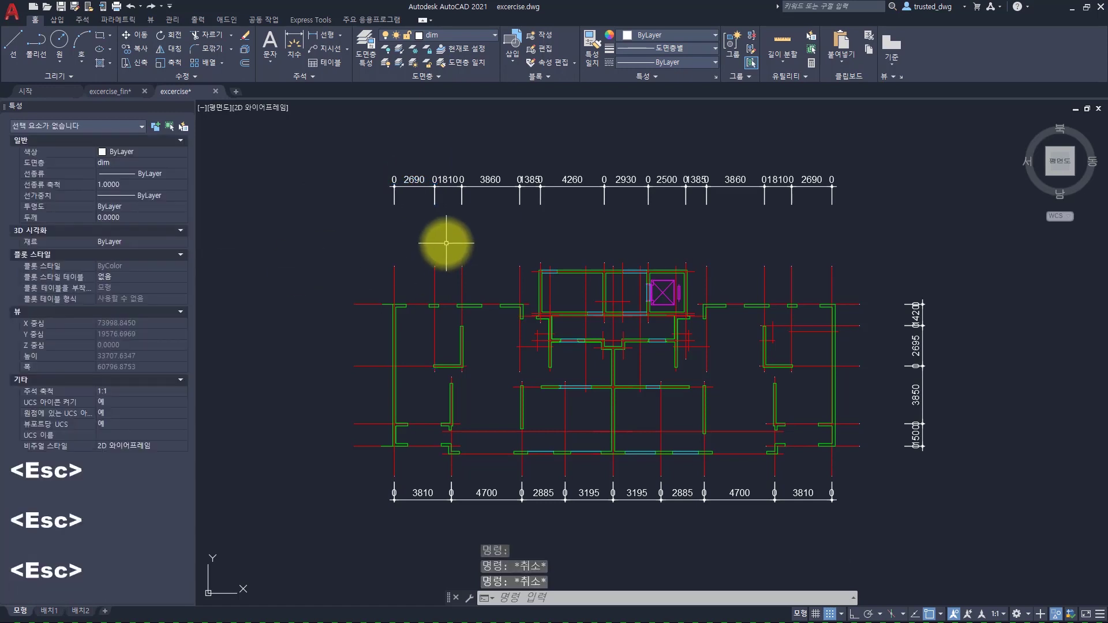
# Step: Use QSELECT on the entire drawing to select all rotated dimensions (회전된 치수) whose measurement (측정 단위) equals 0, and erase them
pyautogui.write('qs')
pyautogui.press('space')
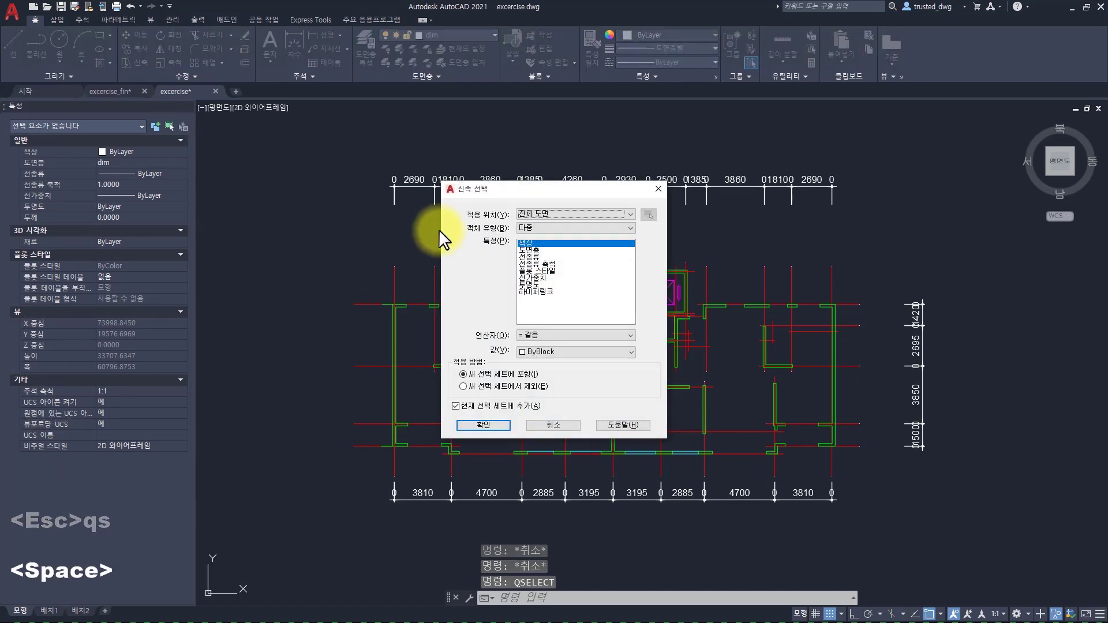
pyautogui.click(539, 228)
pyautogui.click(557, 264)
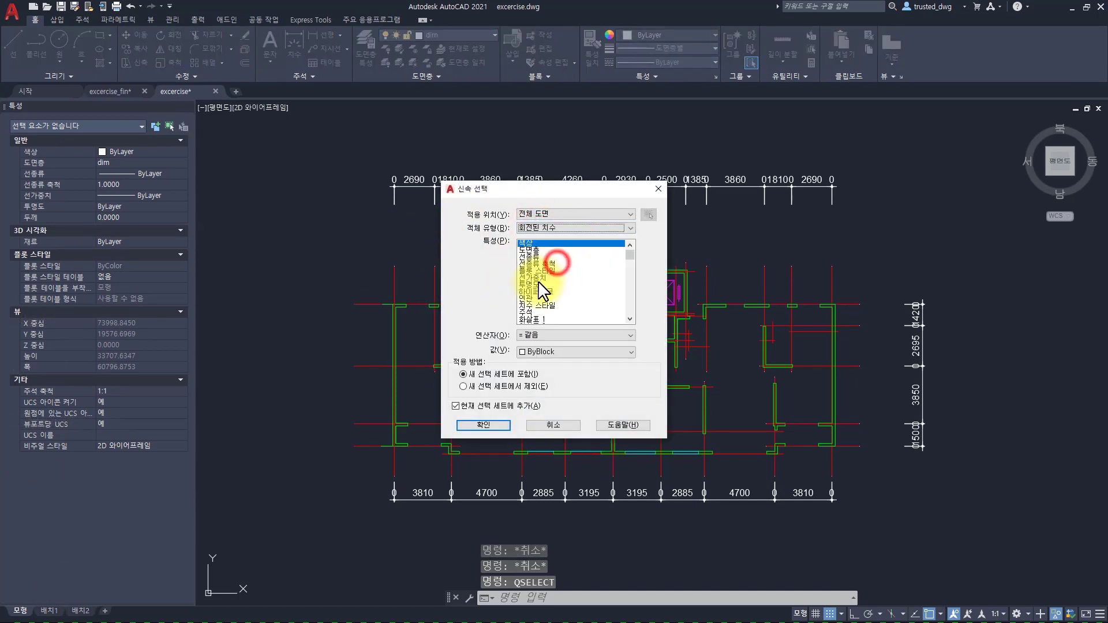
pyautogui.scroll(-8, 563, 291)
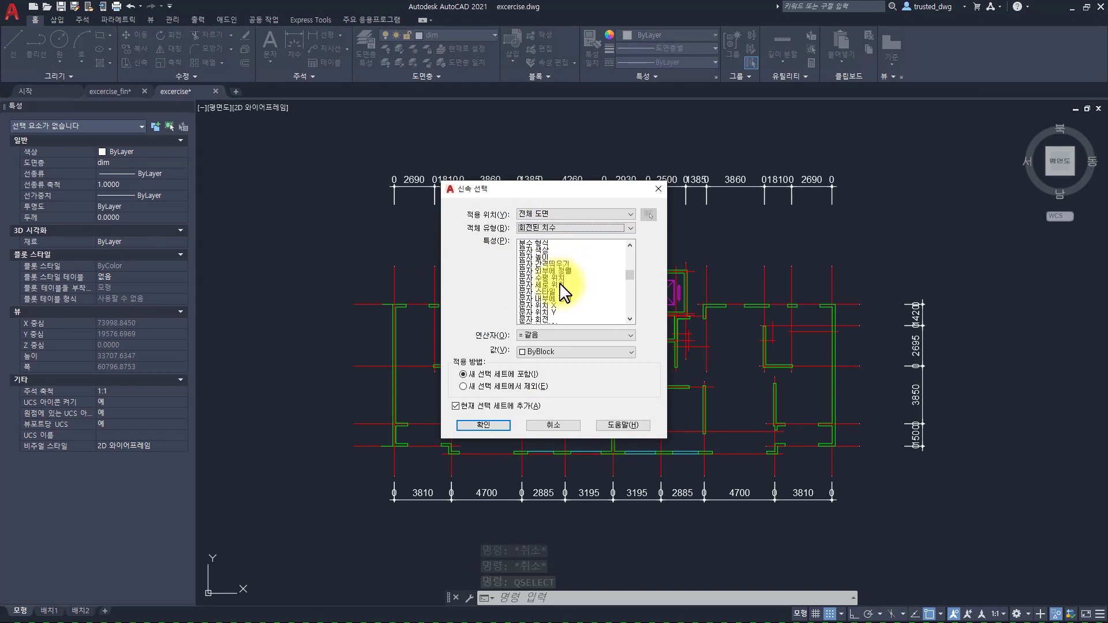
pyautogui.click(548, 314)
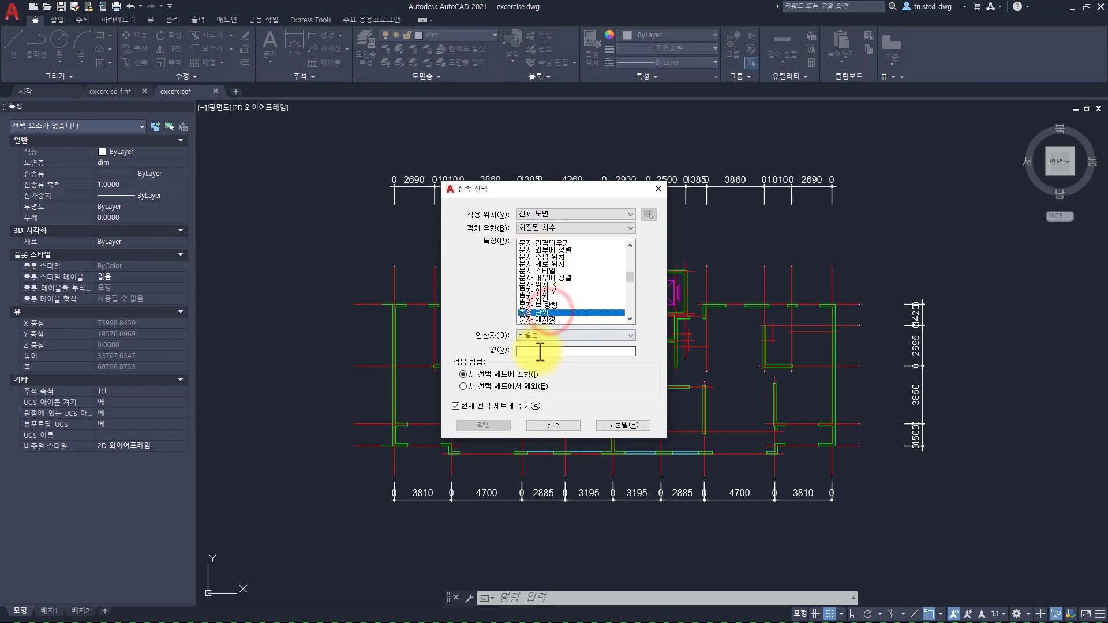
pyautogui.click(539, 352)
pyautogui.write('0')
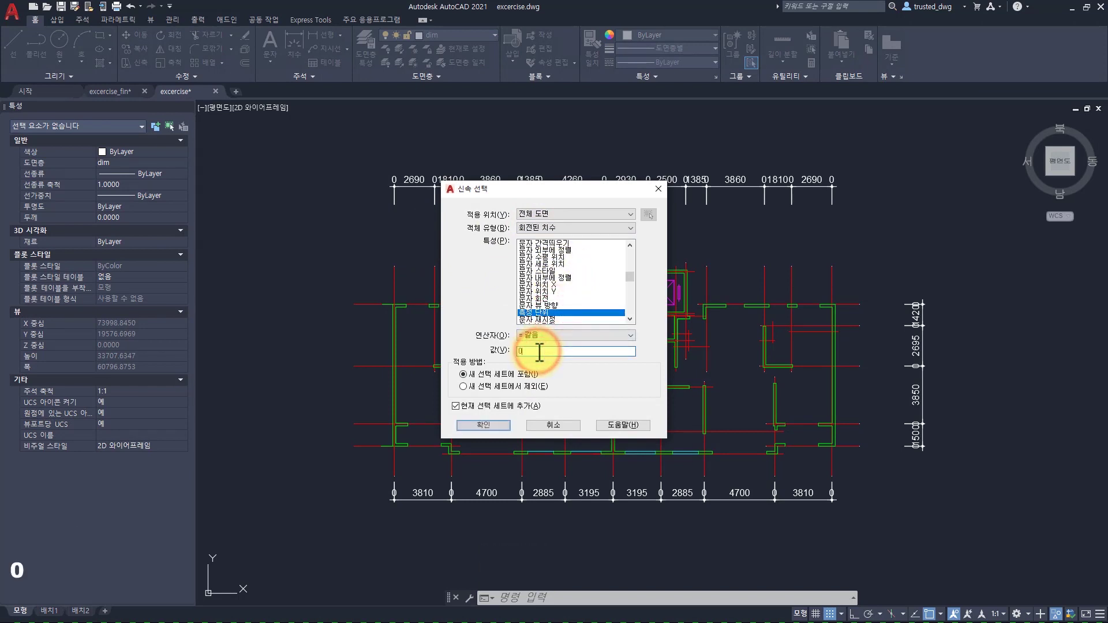
pyautogui.click(489, 426)
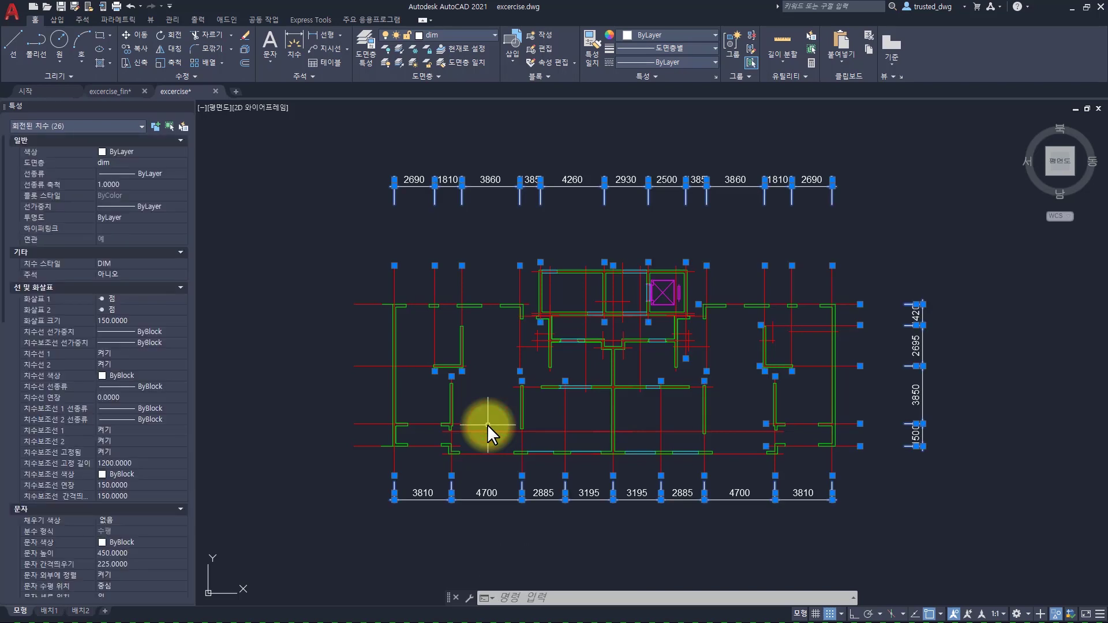
pyautogui.write('e')
pyautogui.press('space')
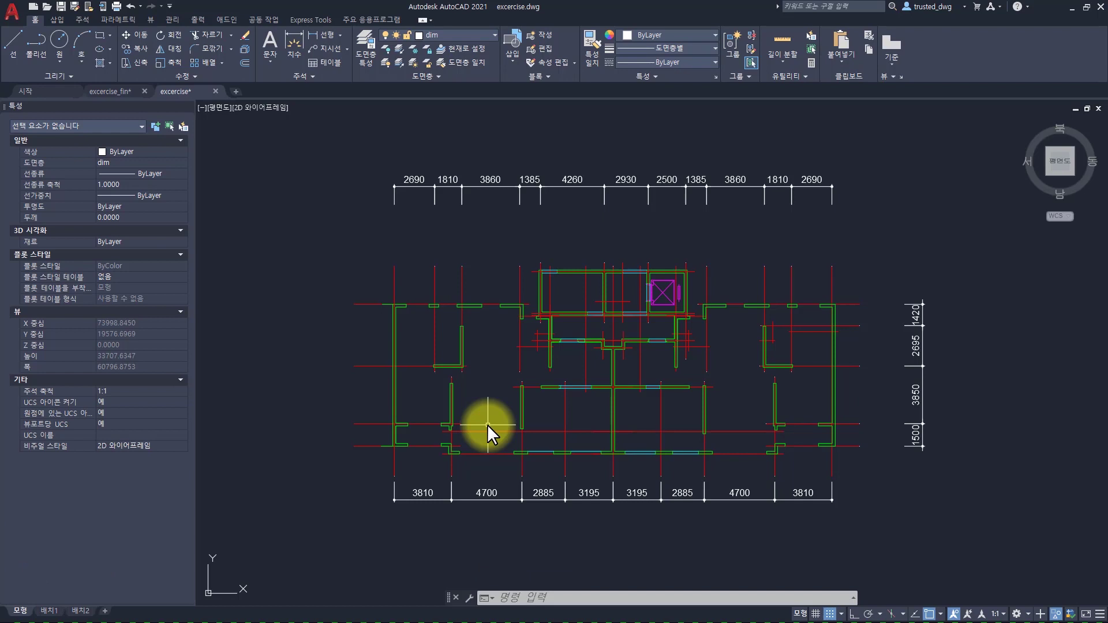
pyautogui.press('Escape')
pyautogui.press('Escape')
pyautogui.press('Escape')
pyautogui.press('Escape')
pyautogui.press('Escape')
pyautogui.press('Escape')
pyautogui.press('Escape')
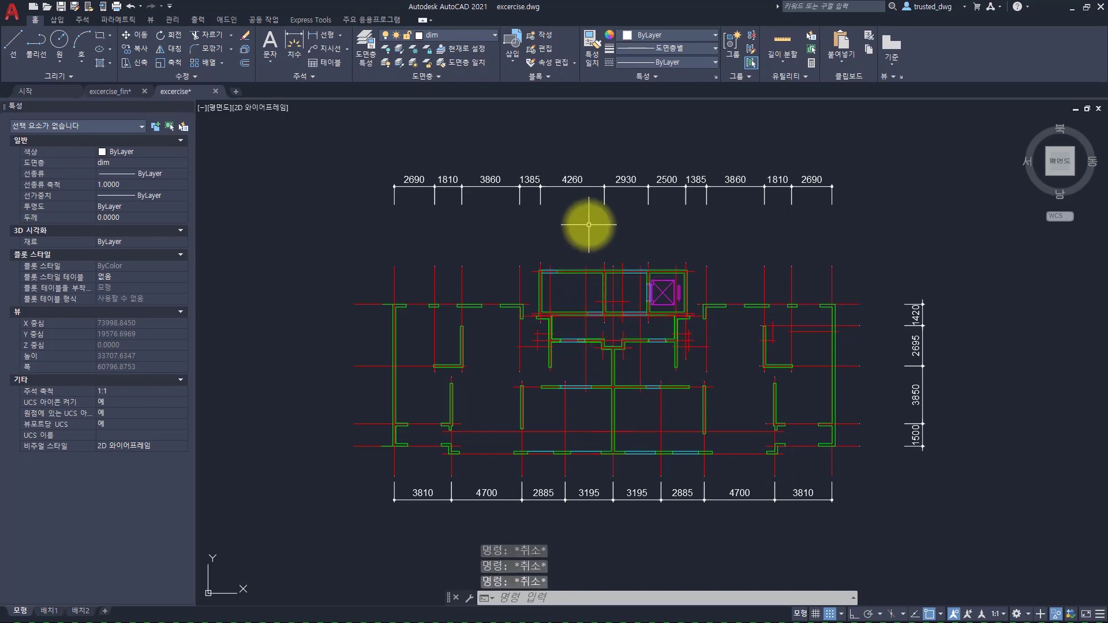
# Step: Find the Quick Dimension (QDIM) command among the annotation tools and read its description
pyautogui.click(341, 35)
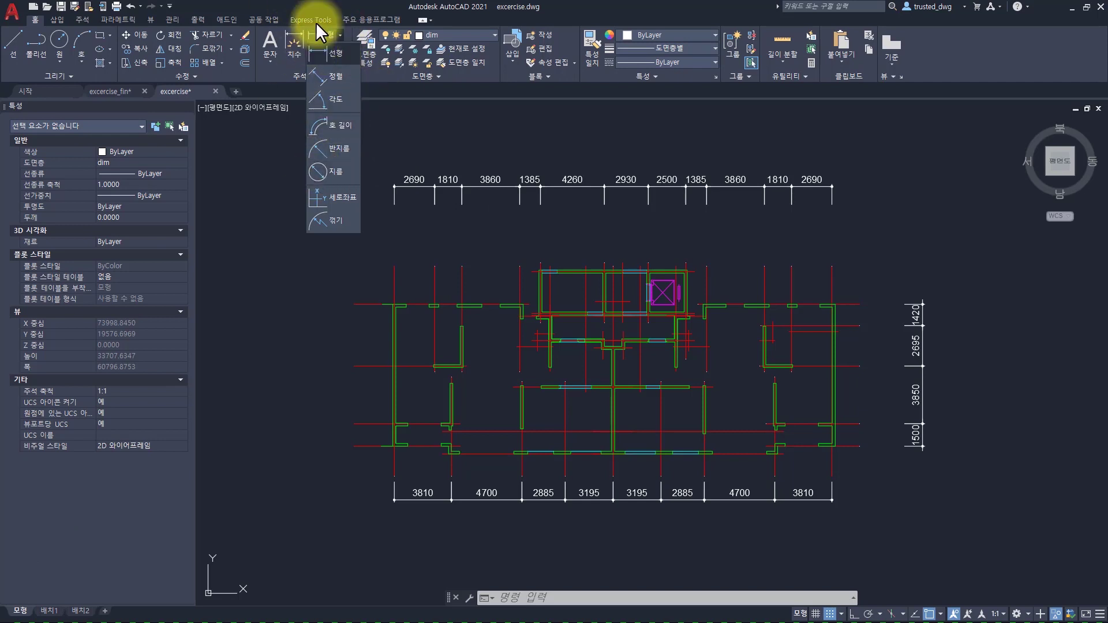
pyautogui.press('Escape')
pyautogui.press('Escape')
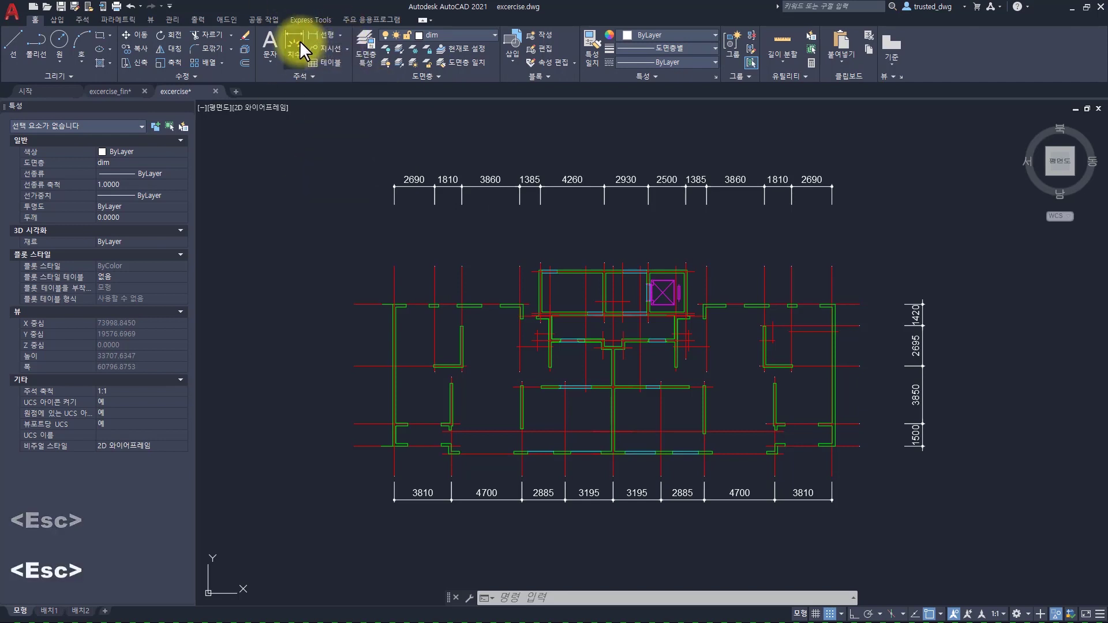
pyautogui.click(83, 19)
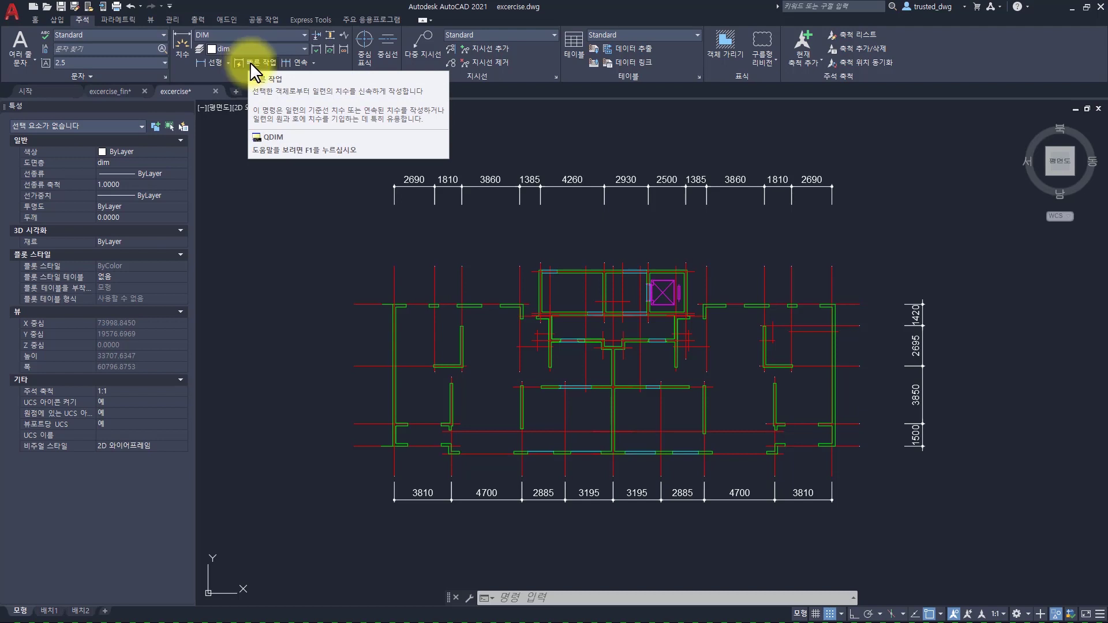
pyautogui.press('Escape')
pyautogui.press('Escape')
pyautogui.click(424, 275)
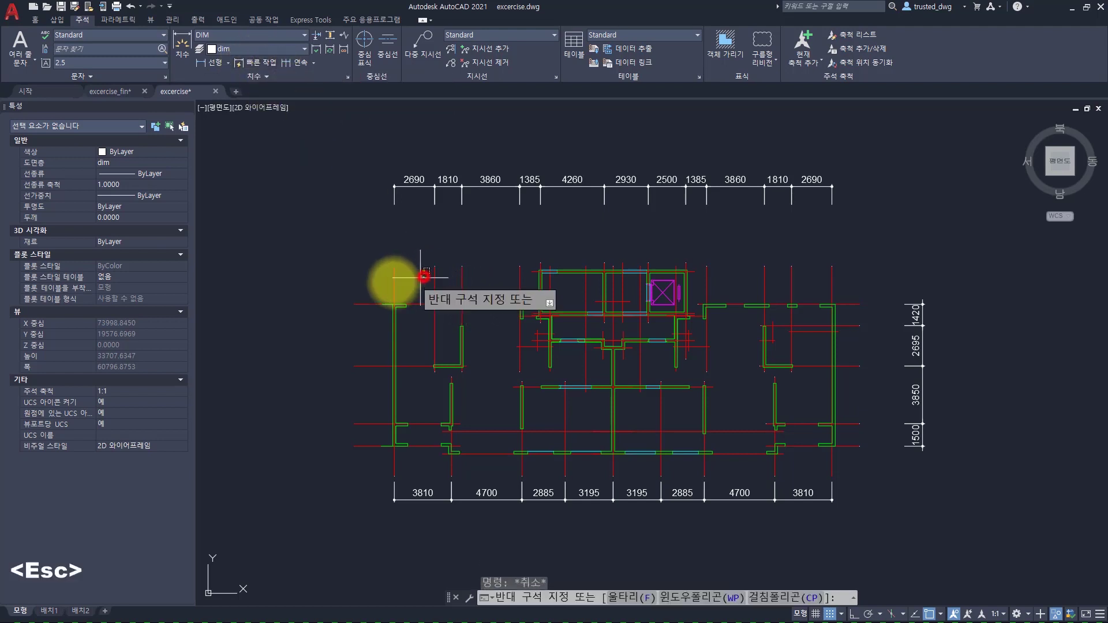
pyautogui.click(384, 282)
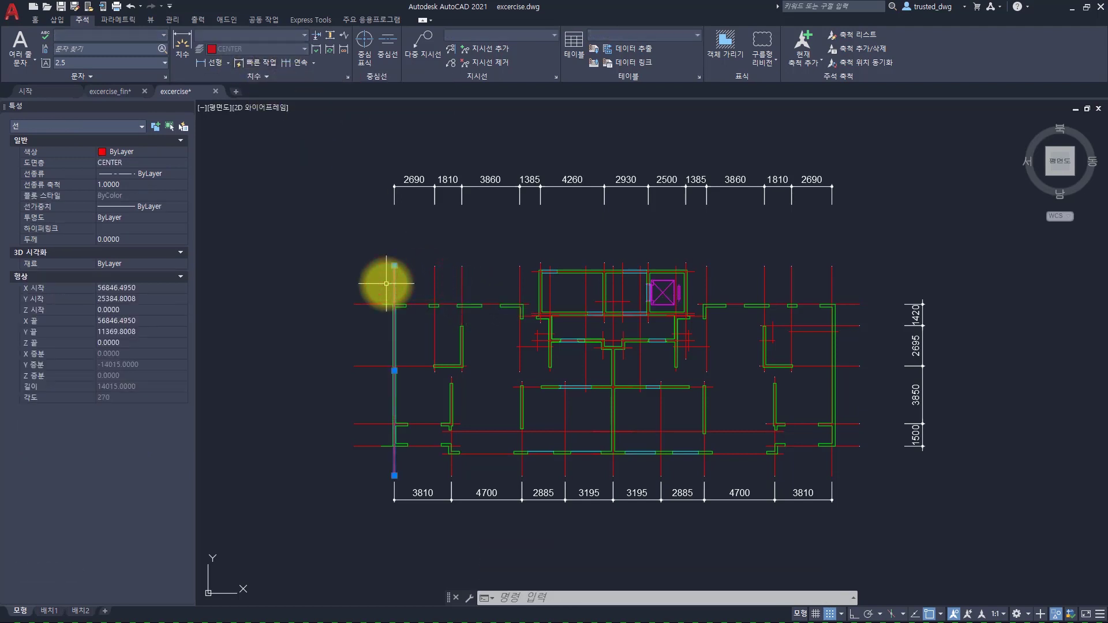
pyautogui.press('Escape')
pyautogui.press('Escape')
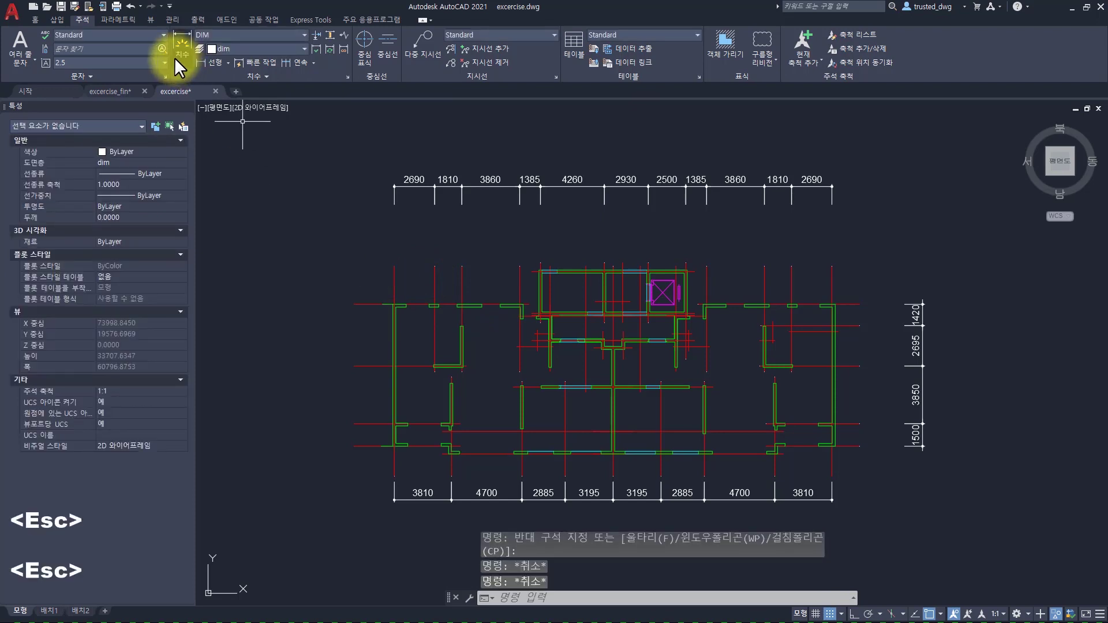
pyautogui.click(34, 19)
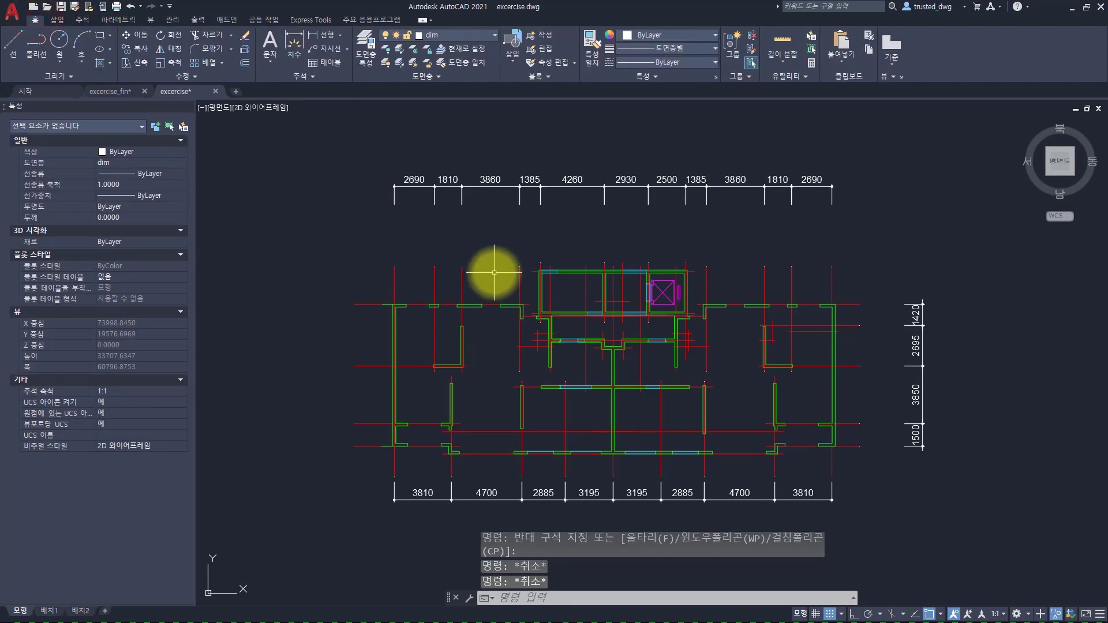